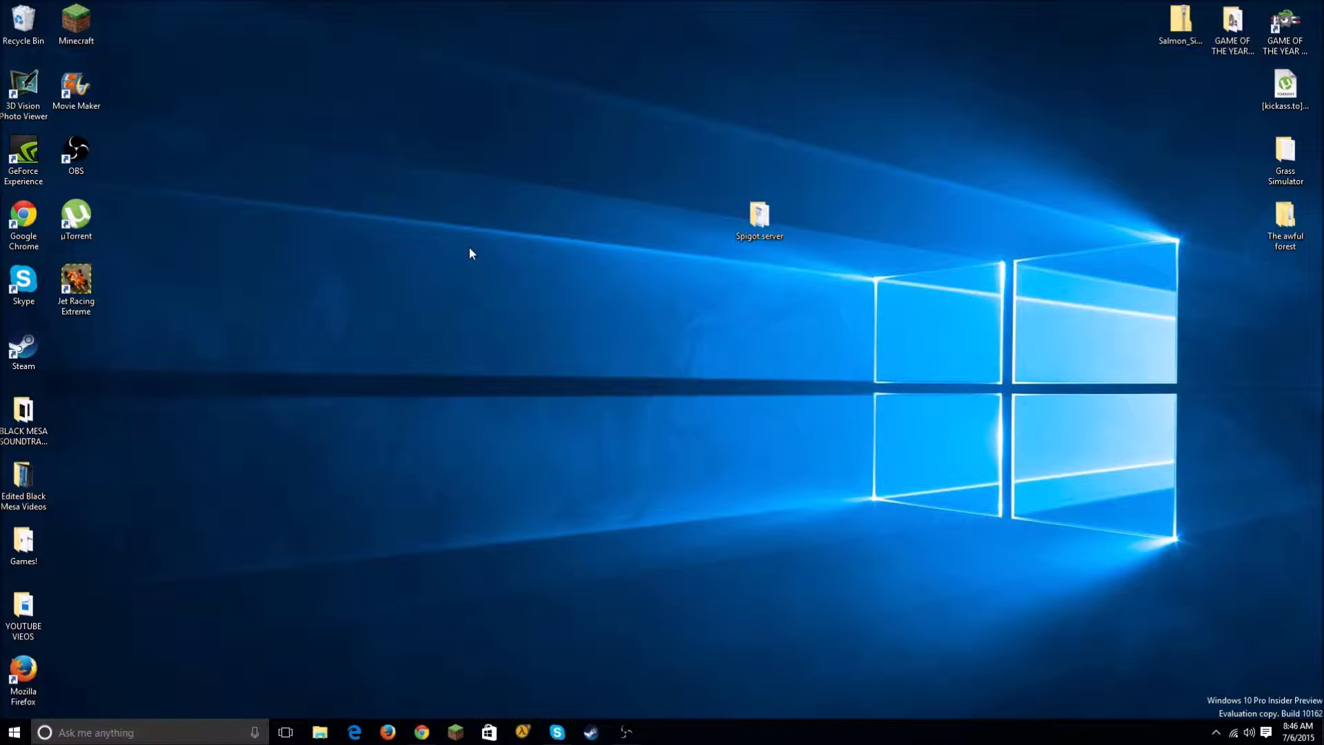
Step: Drag the Spigot server folder icon further right, then up and right on the desktop
{"action": "left_click_drag", "start_coordinate": [768, 203], "coordinate": [876, 195]}
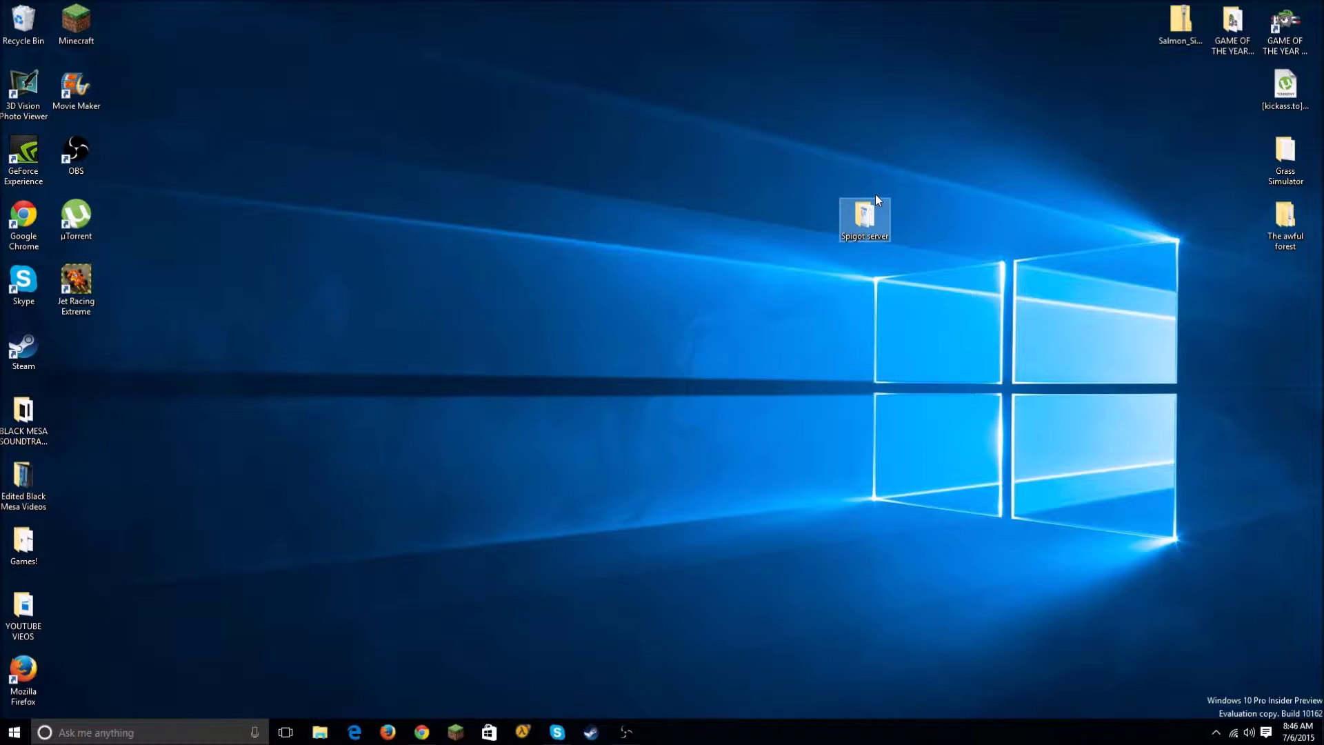
{"action": "left_click", "coordinate": [840, 209]}
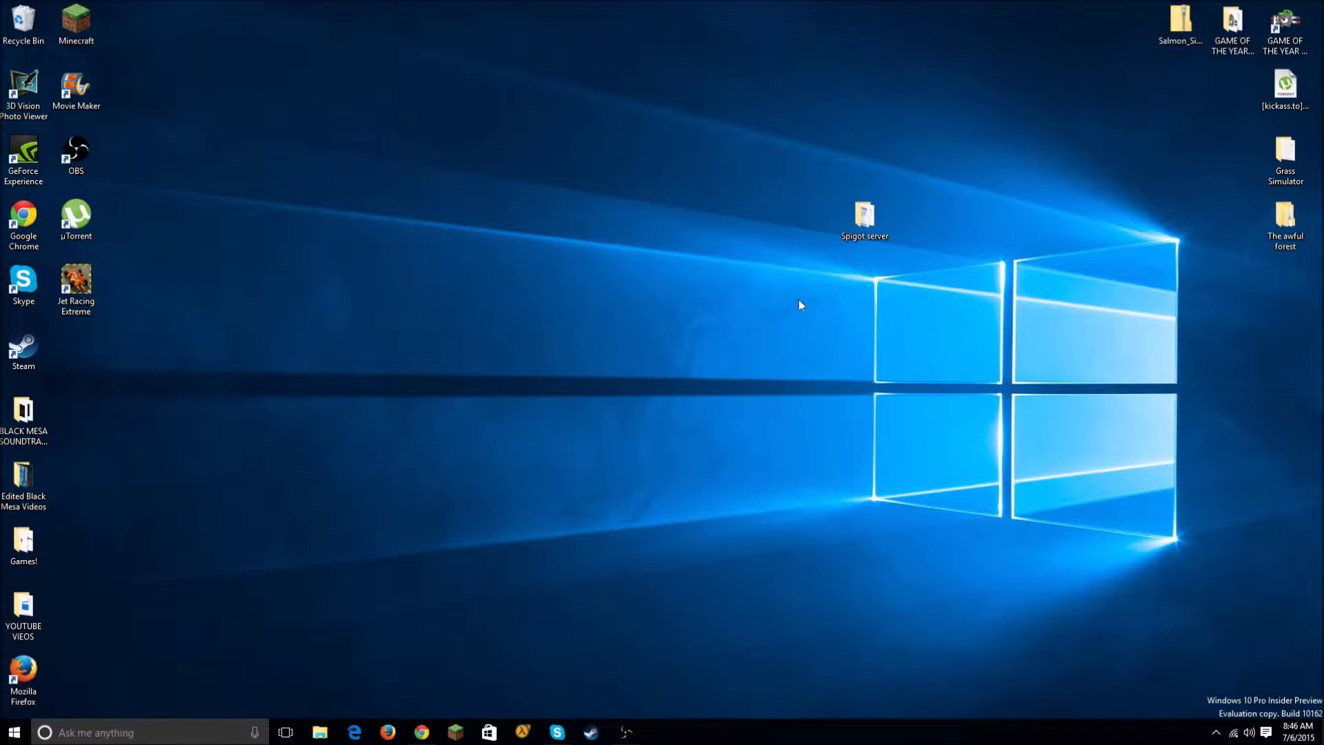
{"action": "mouse_move", "coordinate": [743, 282]}
{"action": "left_mouse_down"}
{"action": "mouse_move", "coordinate": [892, 184]}
{"action": "mouse_move", "coordinate": [1015, 148]}
{"action": "mouse_move", "coordinate": [746, 286]}
{"action": "left_mouse_up"}
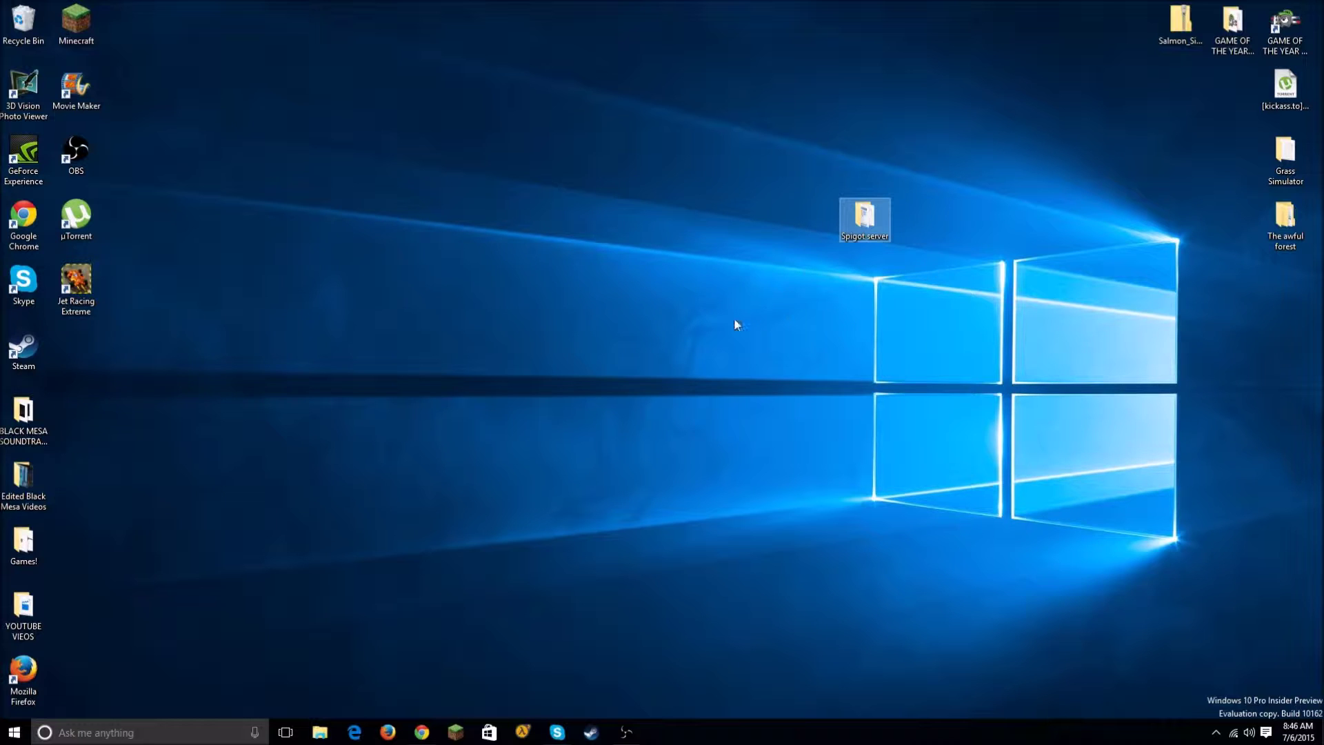
{"action": "left_click_drag", "start_coordinate": [864, 231], "coordinate": [916, 145]}
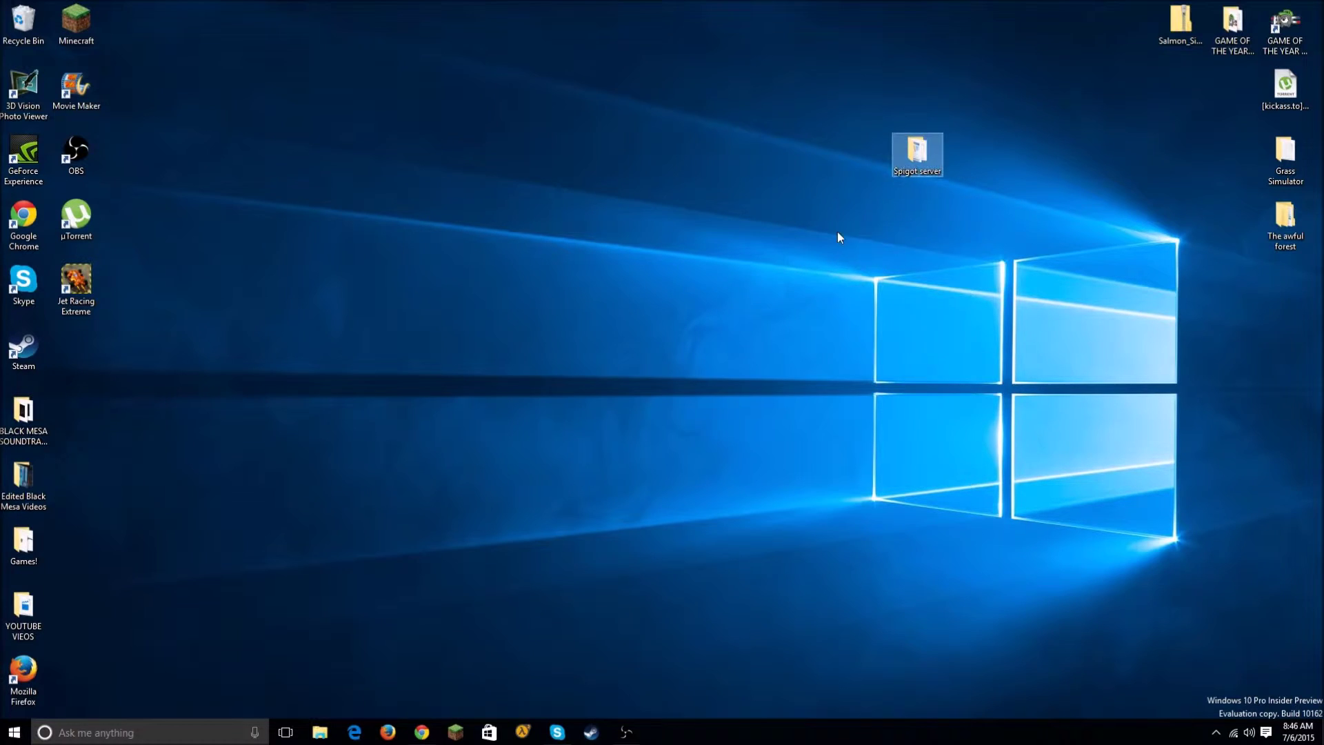
{"action": "right_click", "coordinate": [842, 236]}
Step: Open and dismiss the desktop context menu twice without creating anything
{"action": "mouse_move", "coordinate": [910, 364]}
{"action": "left_click", "coordinate": [635, 274]}
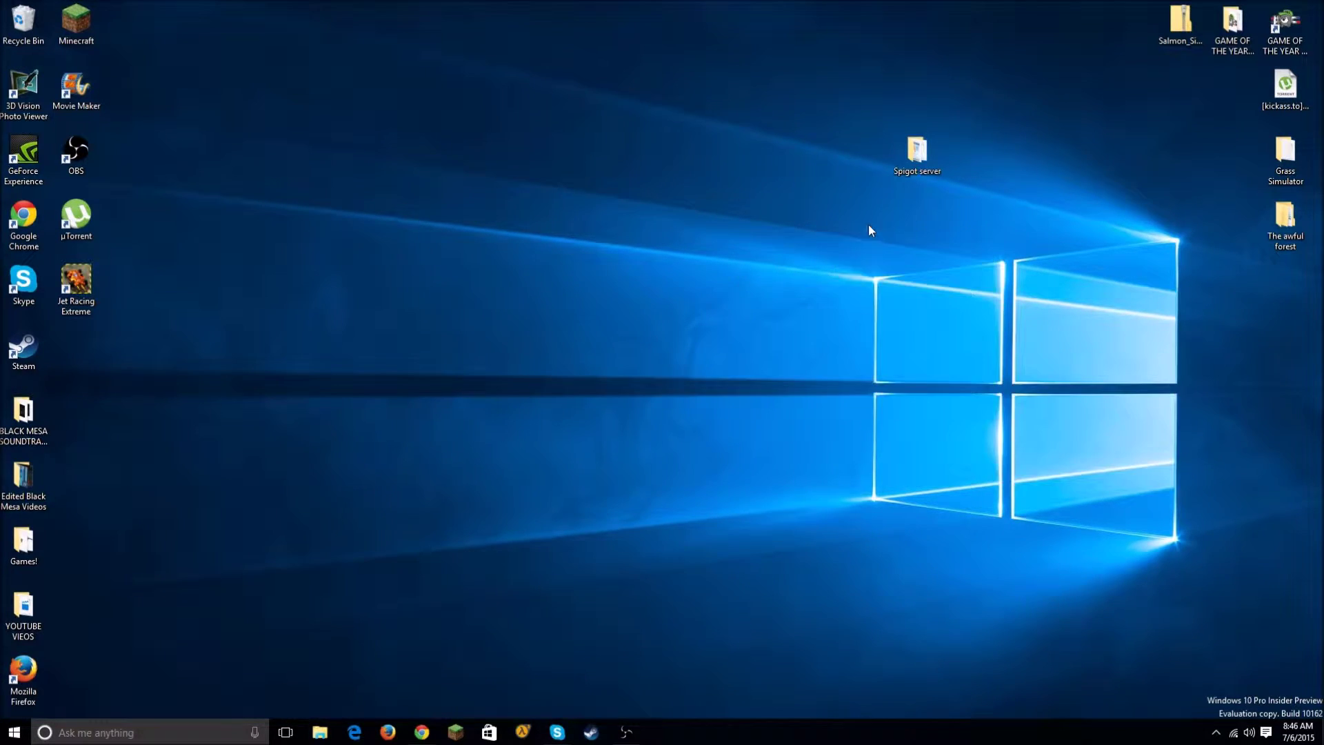
{"action": "right_click", "coordinate": [794, 280]}
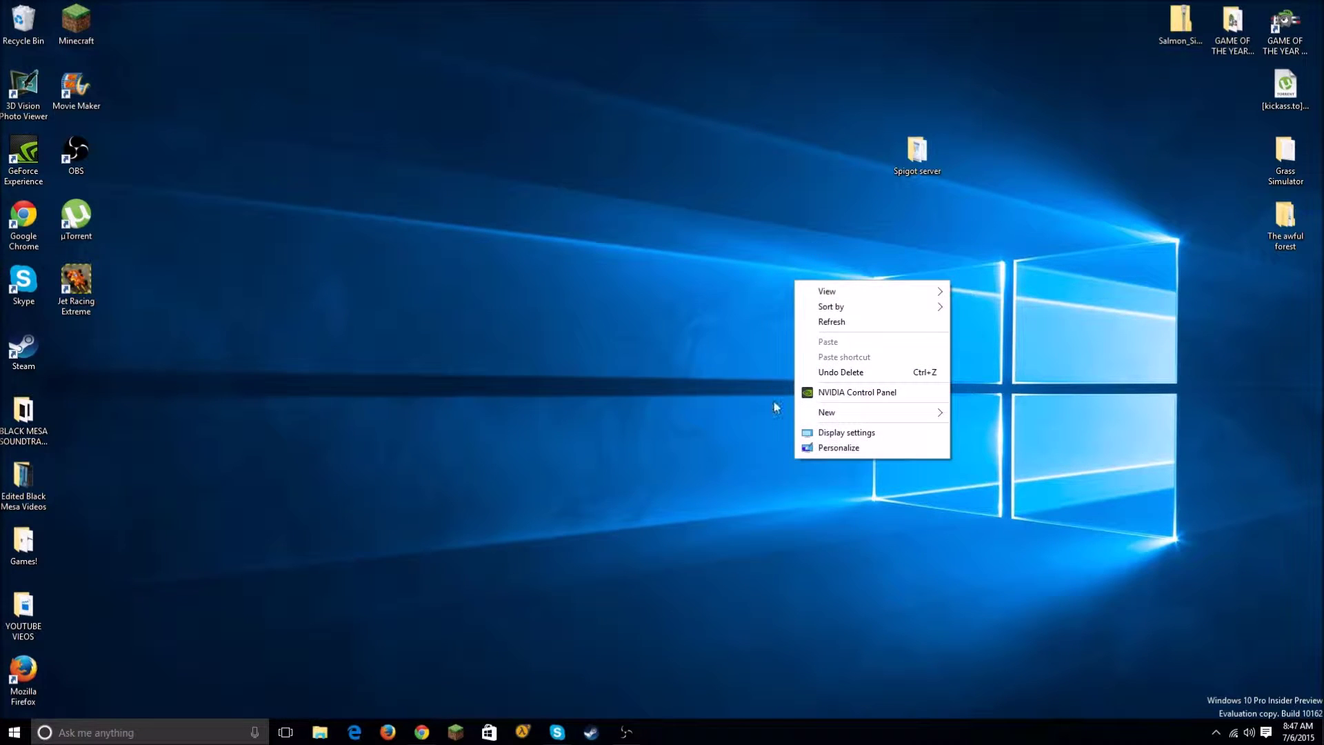
{"action": "mouse_move", "coordinate": [908, 412]}
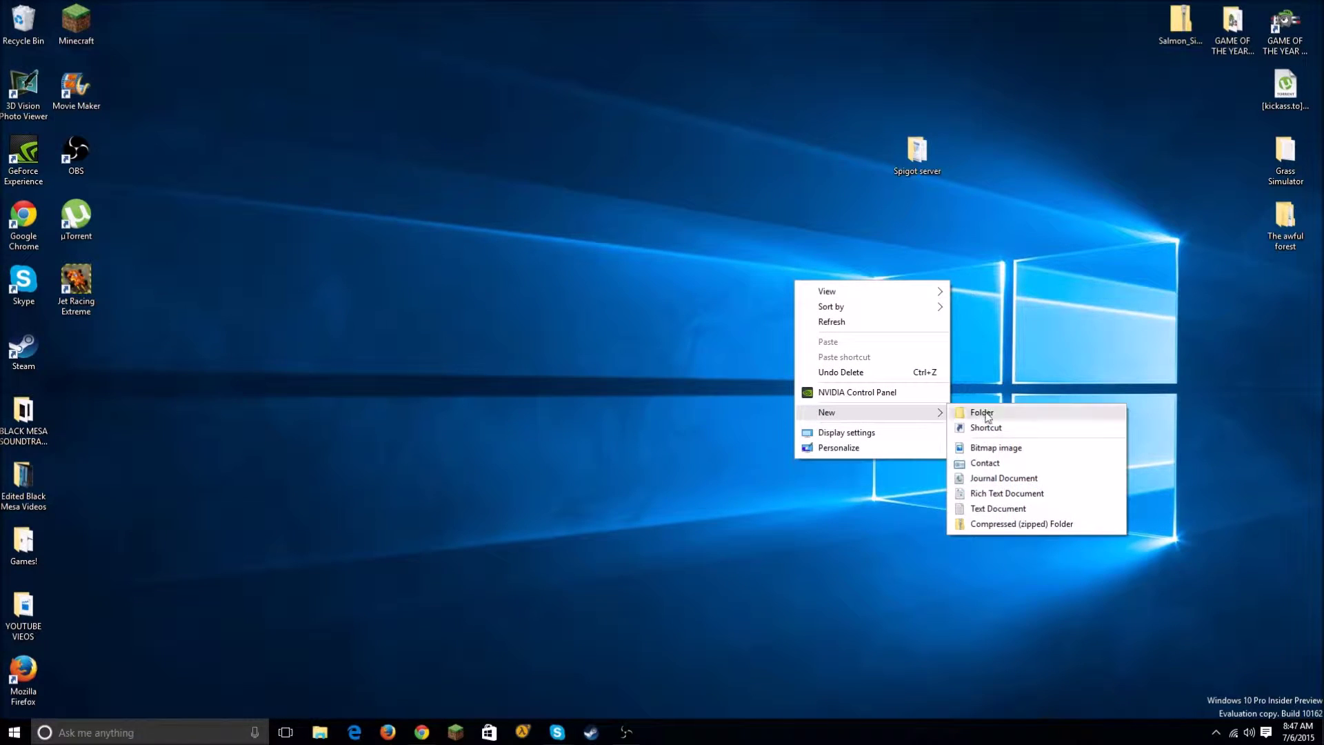
{"action": "left_click", "coordinate": [923, 157]}
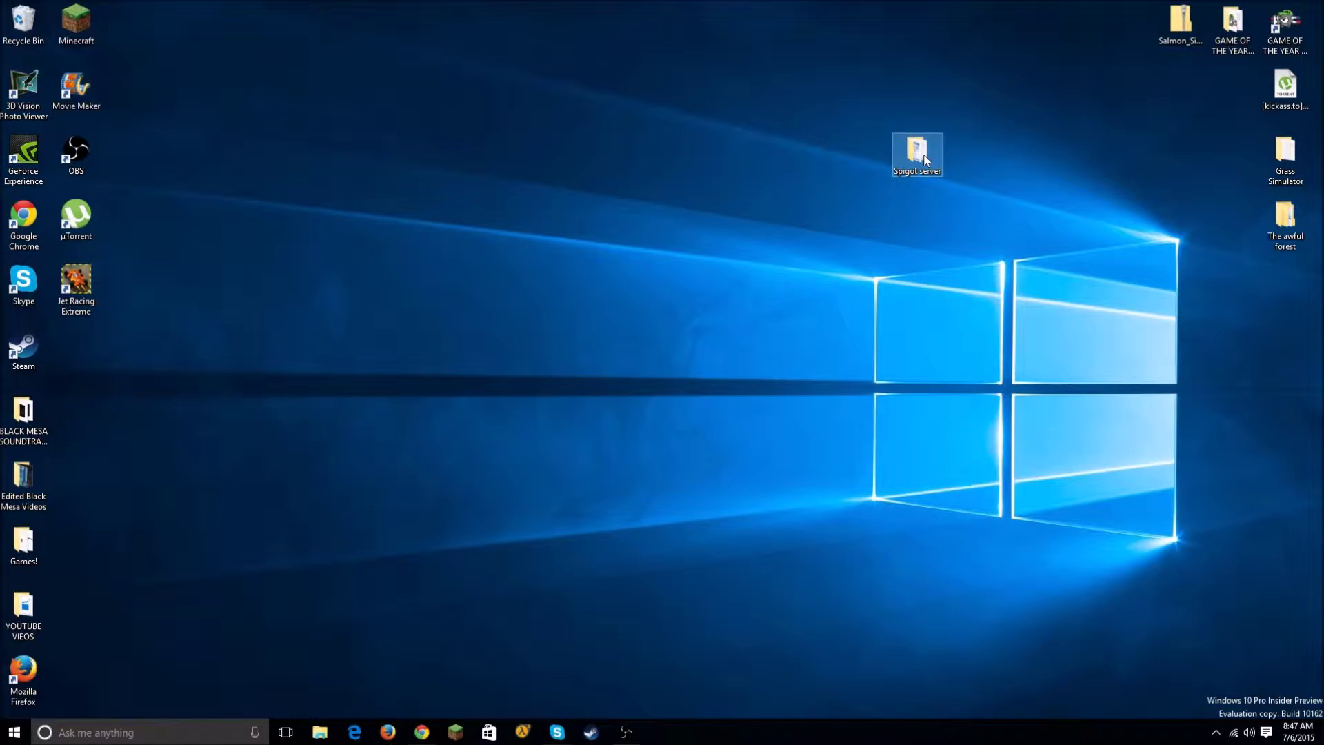
Step: Confirm the Spigot server folder is empty and move it toward the top-right corner
{"action": "double_click", "coordinate": [926, 160]}
{"action": "left_click", "coordinate": [812, 81]}
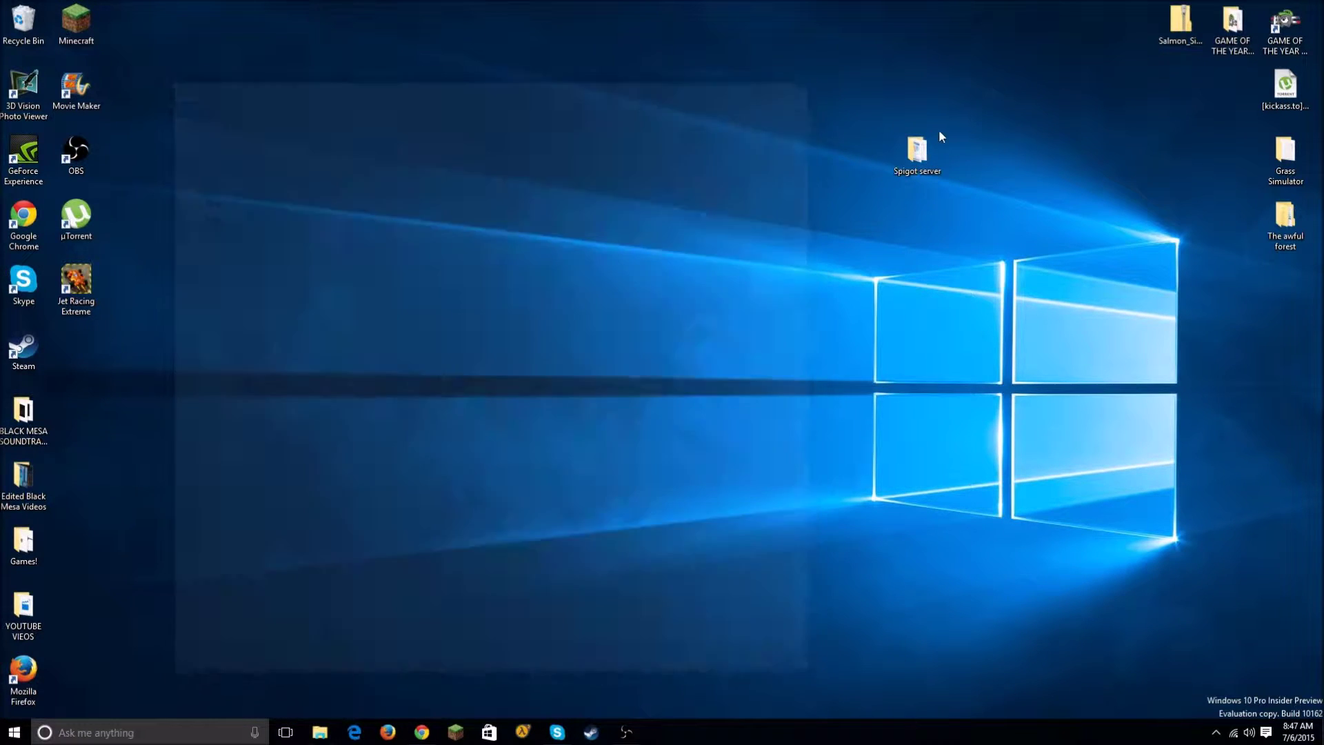
{"action": "left_click_drag", "start_coordinate": [925, 159], "coordinate": [978, 89]}
{"action": "left_click", "coordinate": [909, 412]}
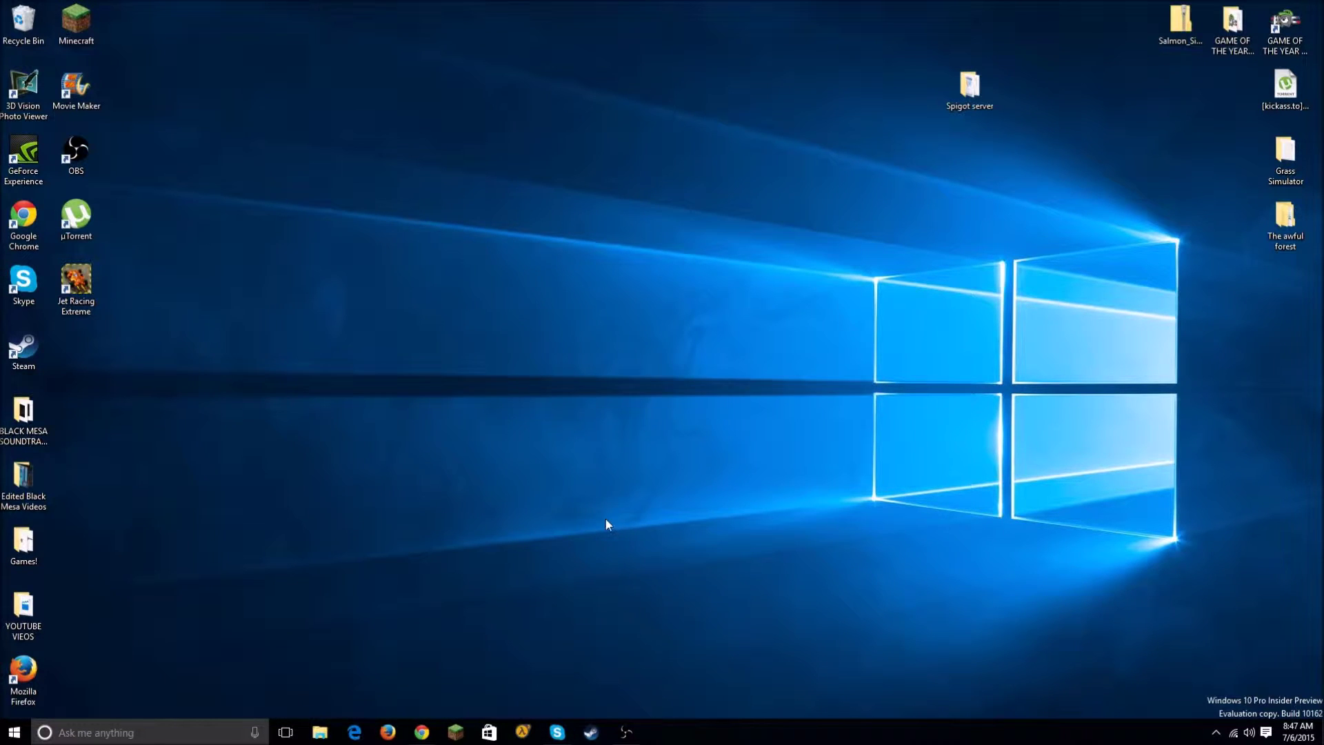
{"action": "left_click", "coordinate": [421, 732]}
Step: Drag spigot_server.jar from Chrome's download bar onto the Spigot server desktop folder
{"action": "scroll", "coordinate": [535, 260], "scroll_direction": "down", "scroll_amount": 4}
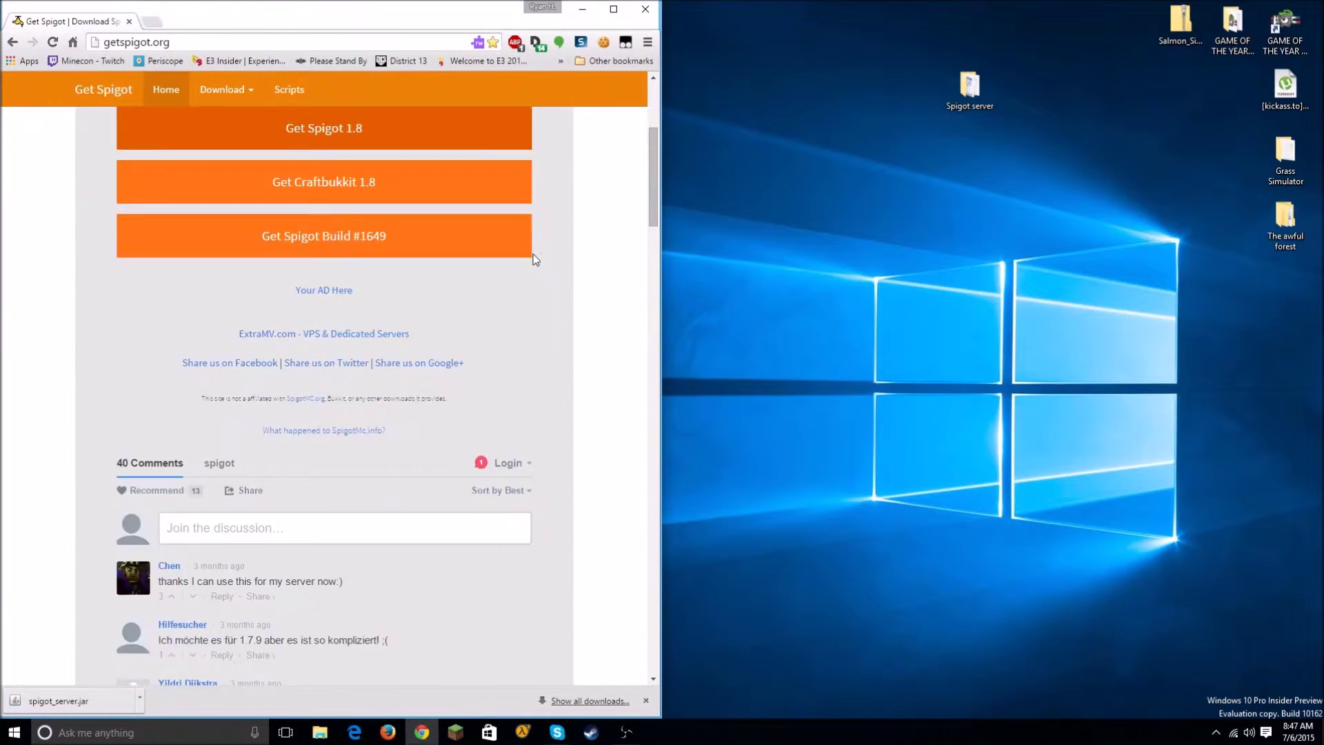
{"action": "scroll", "coordinate": [535, 260], "scroll_direction": "up", "scroll_amount": 4}
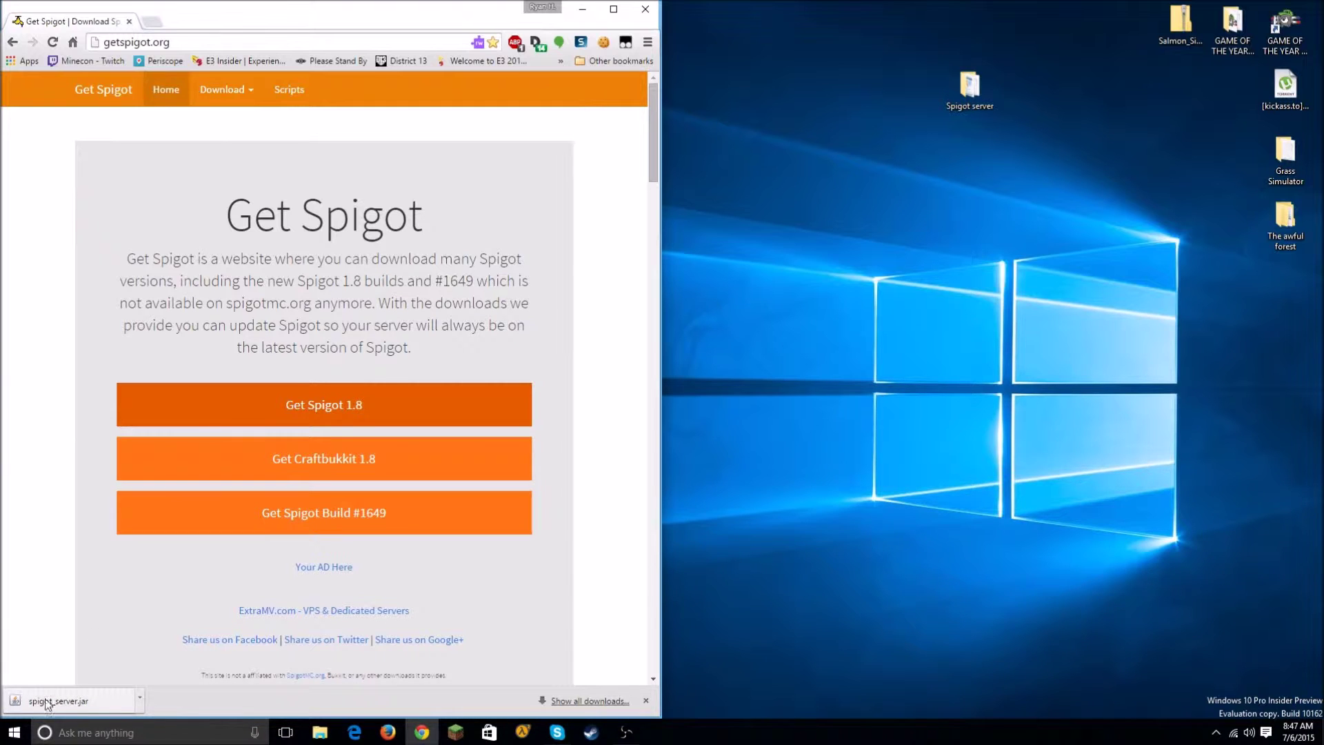
{"action": "left_click_drag", "start_coordinate": [82, 710], "coordinate": [972, 84]}
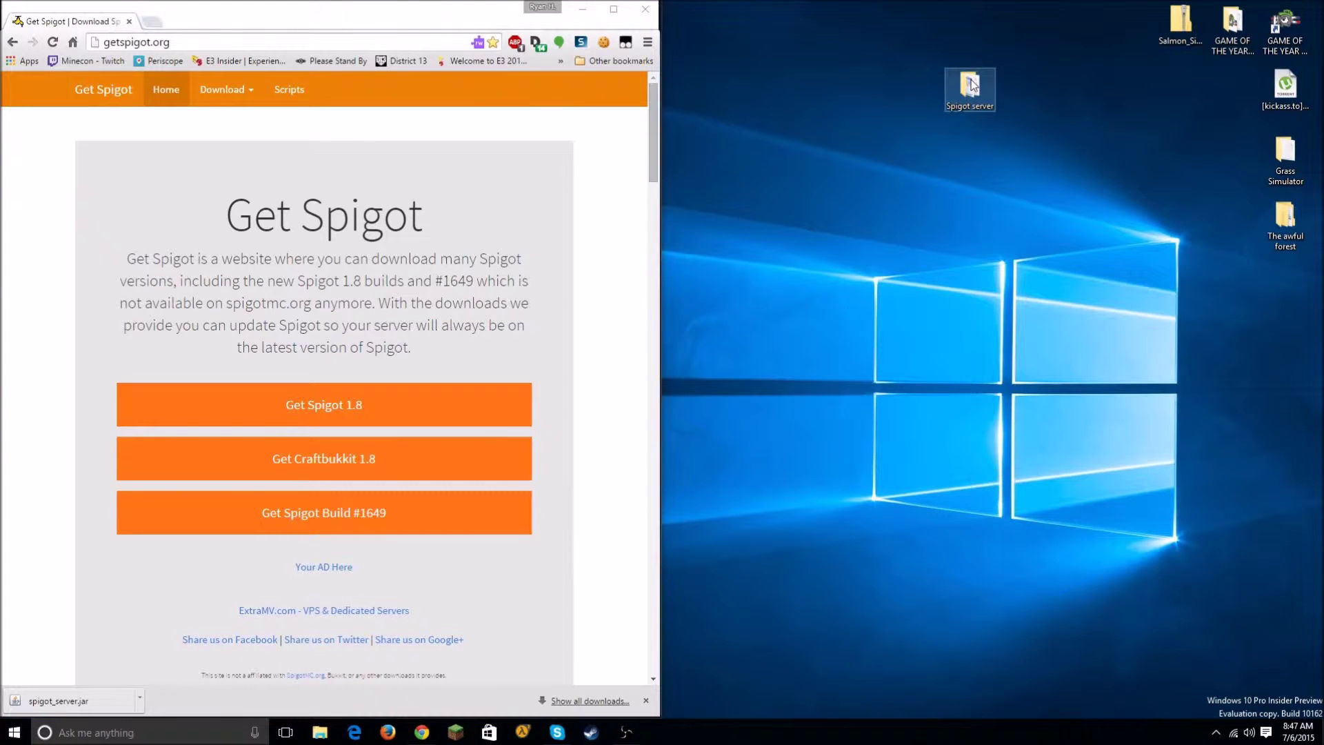
Step: Open the Spigot server folder snapped to the right half and rename spigot_server to spigot
{"action": "double_click", "coordinate": [970, 85]}
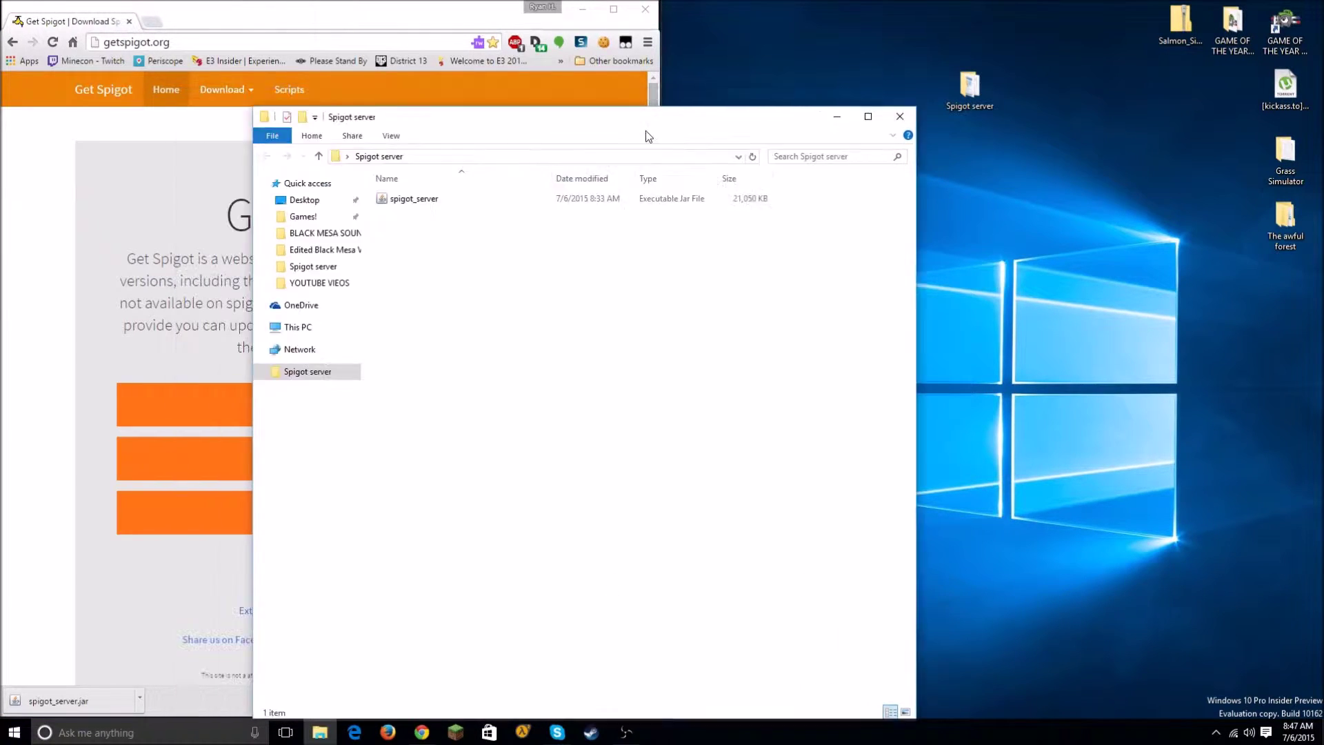
{"action": "key", "text": "super+Right"}
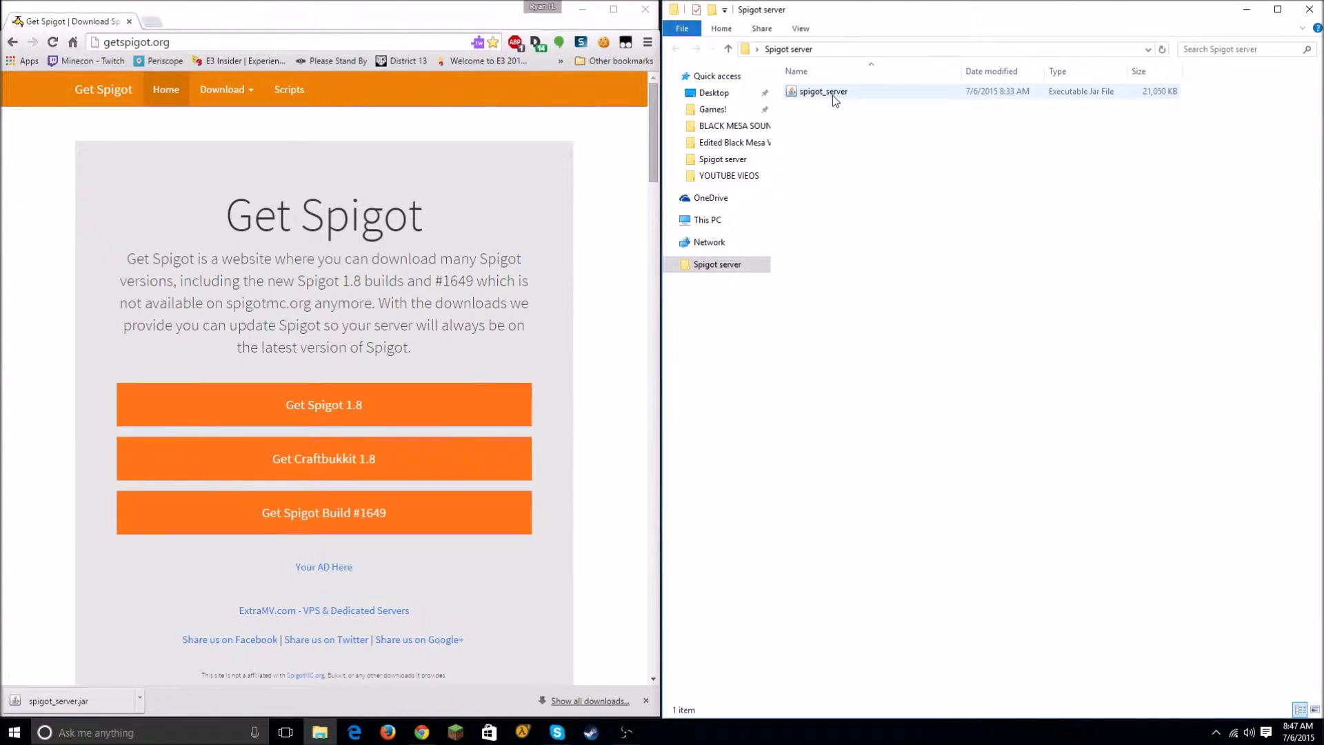
{"action": "left_click", "coordinate": [874, 95]}
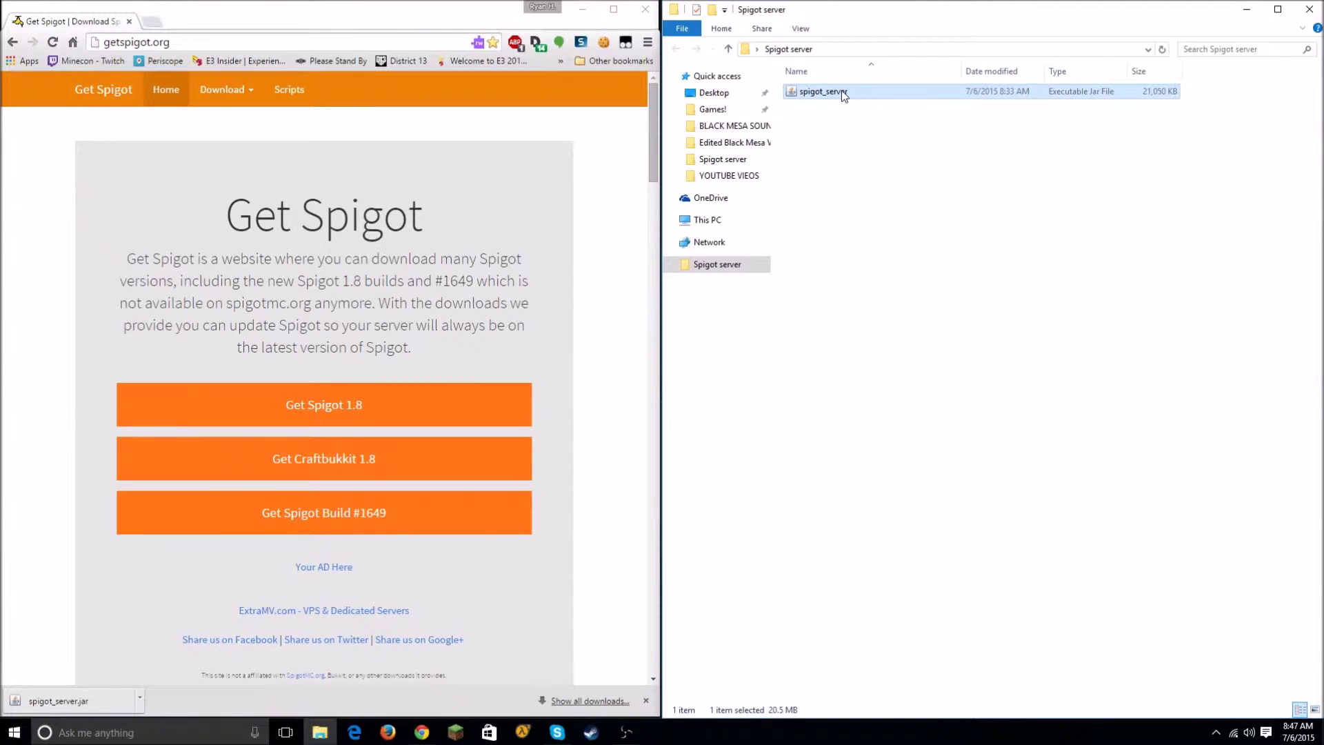
{"action": "left_click", "coordinate": [842, 93]}
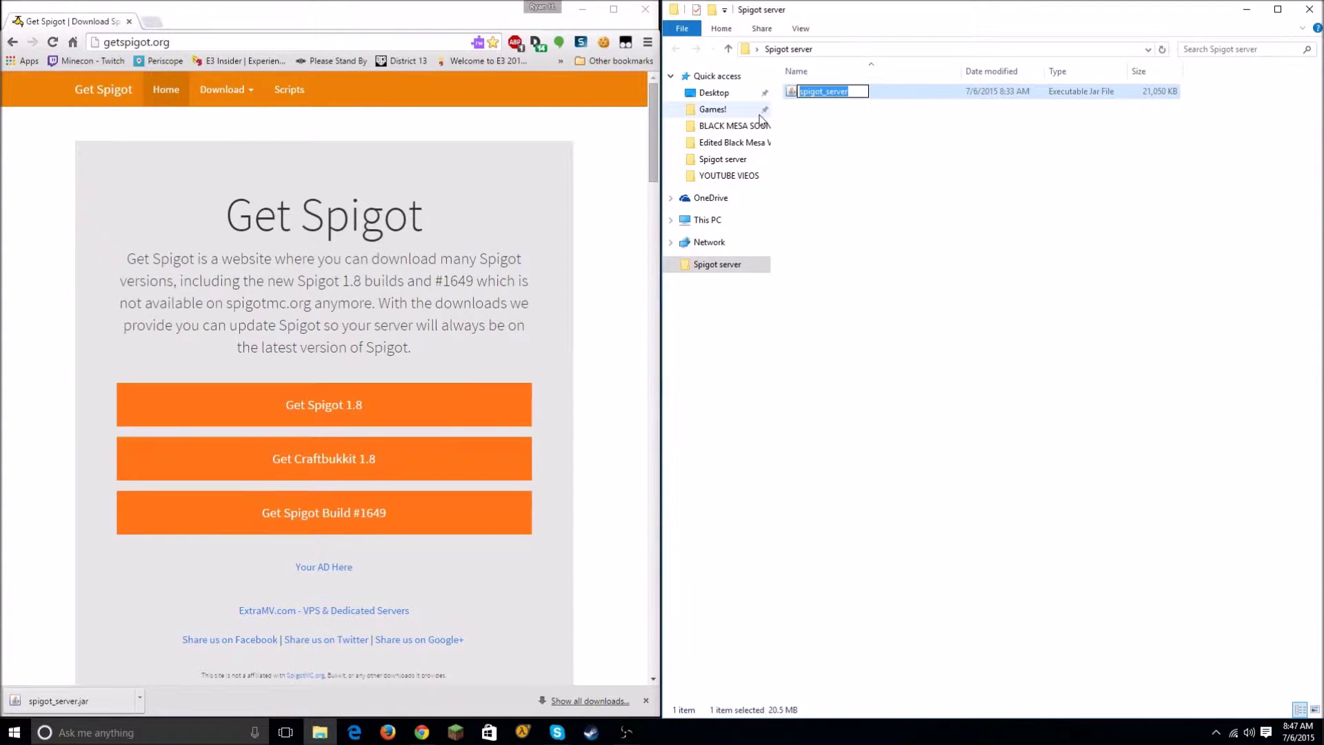
{"action": "type", "text": "spigot"}
{"action": "left_click", "coordinate": [939, 211]}
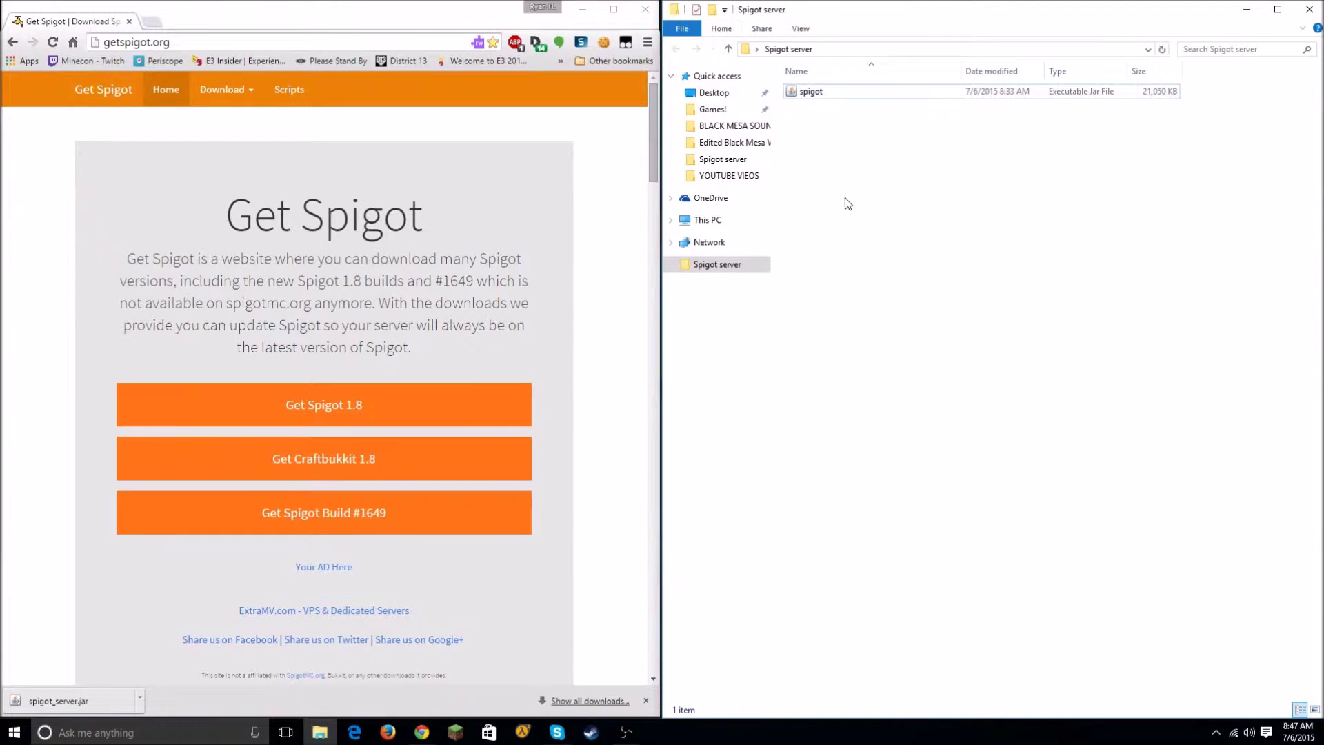
{"action": "right_click", "coordinate": [834, 238]}
Step: Create a new text document and paste 'java -Xmx1024M -Xms1024M -jar minecraft_server.jar' into it
{"action": "mouse_move", "coordinate": [900, 407]}
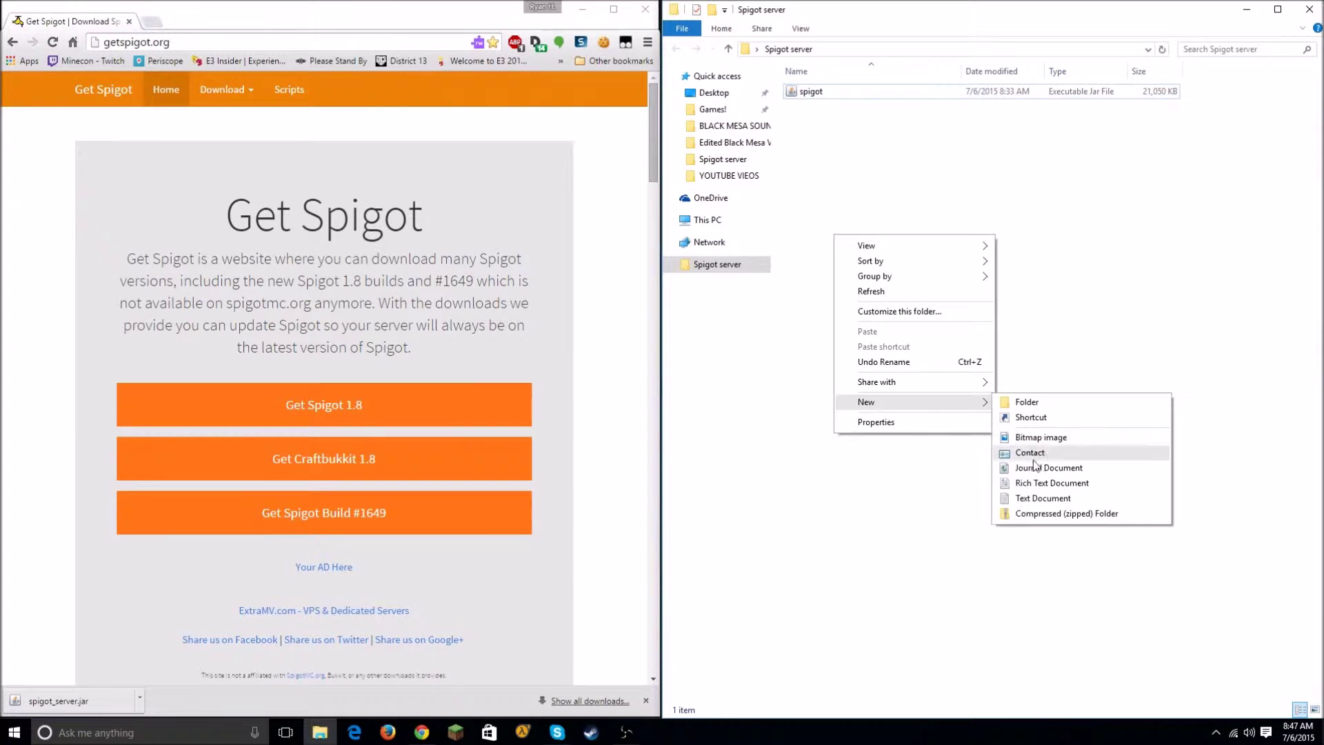
{"action": "left_click", "coordinate": [1042, 498]}
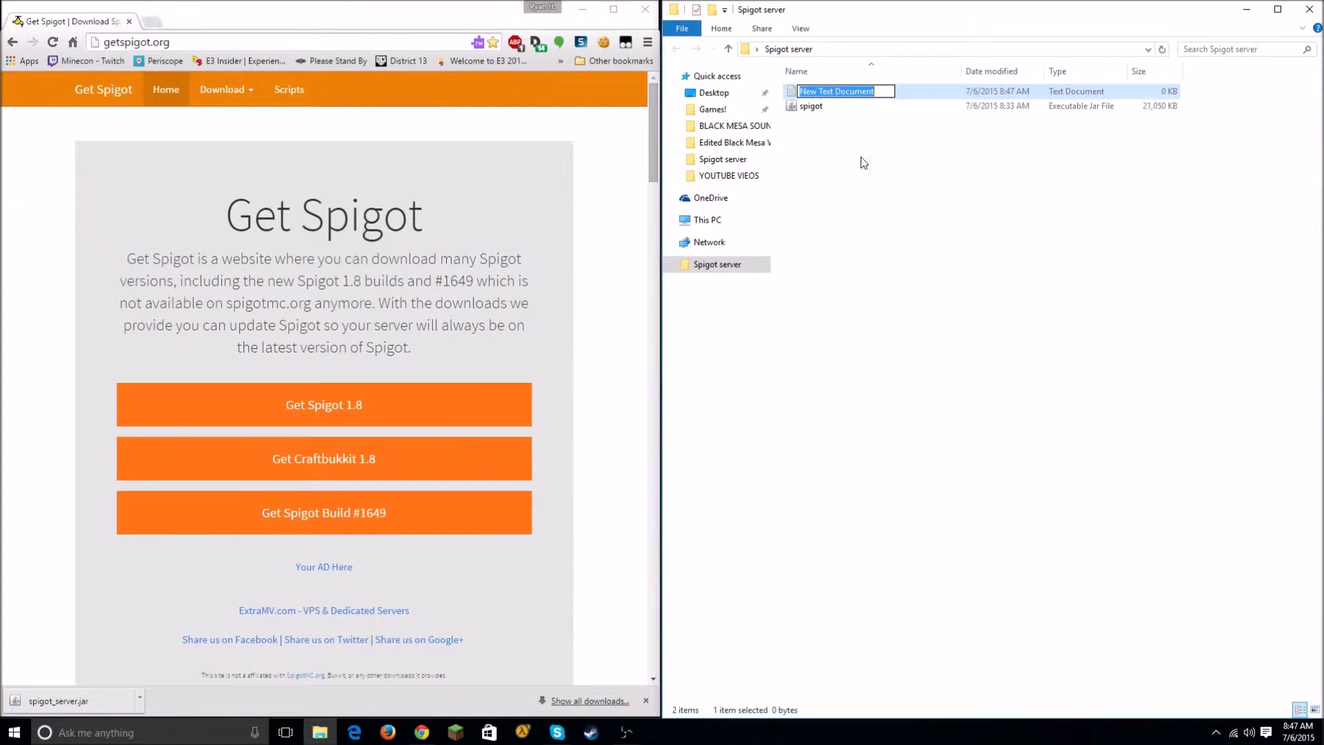
{"action": "double_click", "coordinate": [945, 100]}
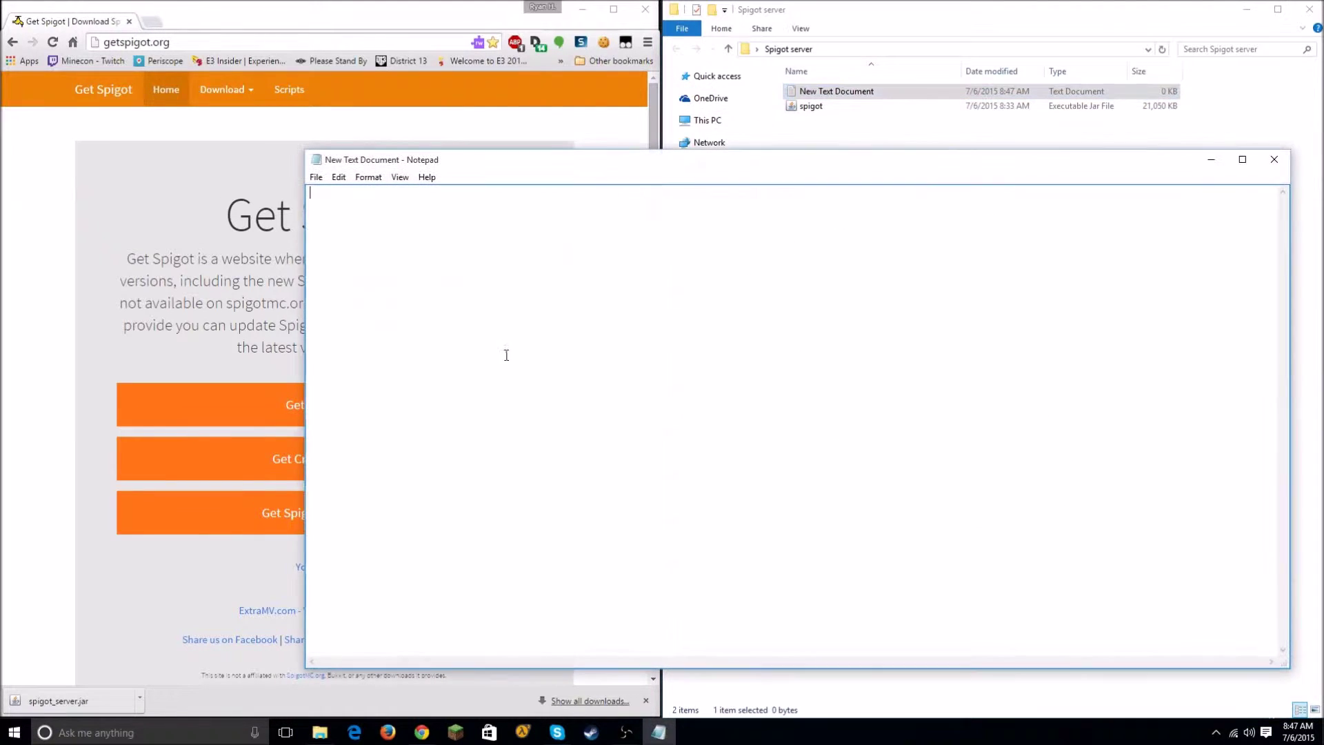
{"action": "right_click", "coordinate": [423, 339]}
{"action": "left_click", "coordinate": [455, 401]}
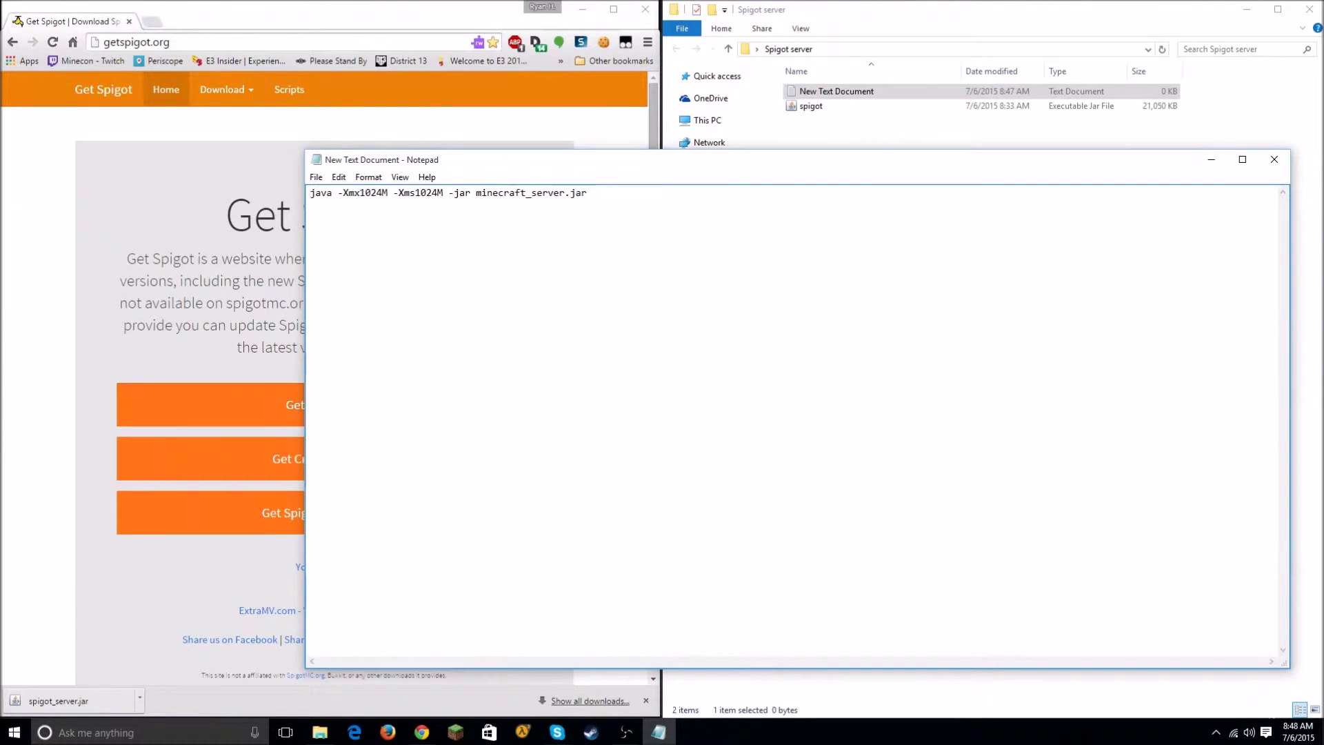
{"action": "key", "text": "super"}
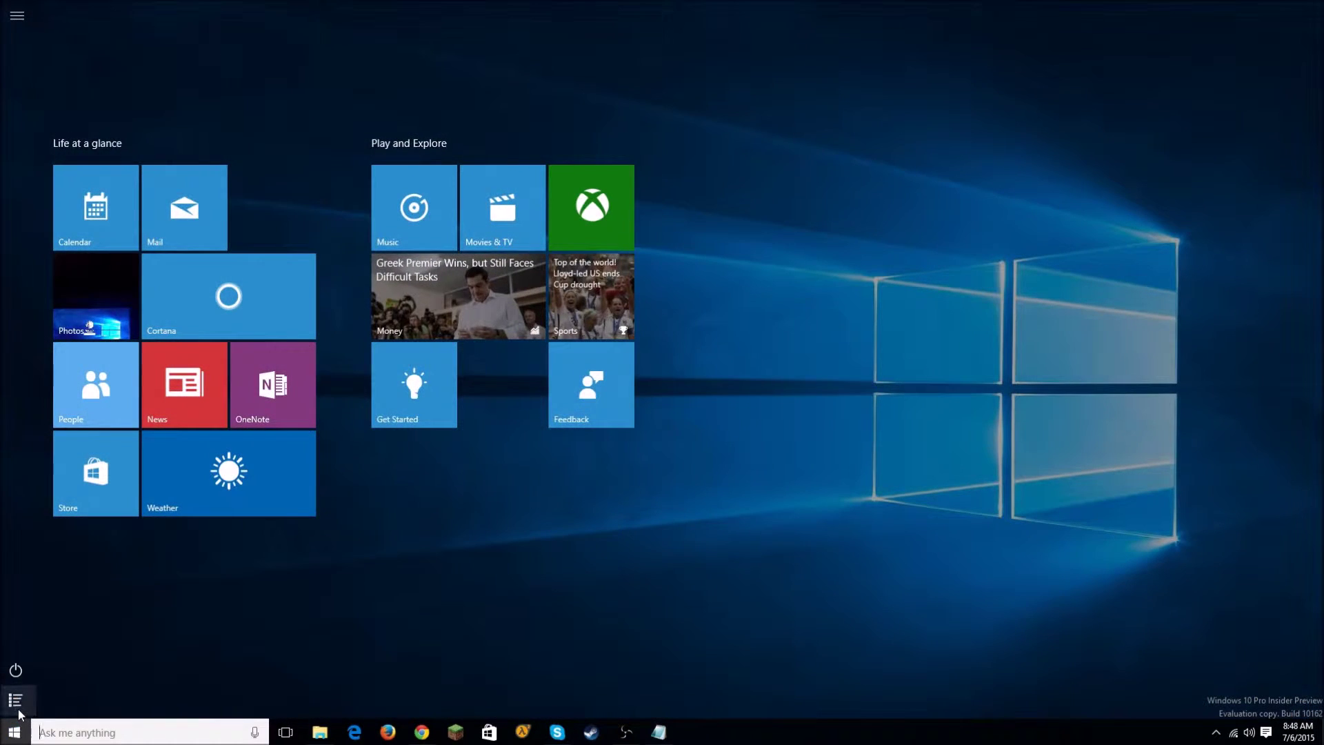
Step: Search the Start menu for 'co' and launch Control Panel from the top result
{"action": "left_click", "coordinate": [19, 711]}
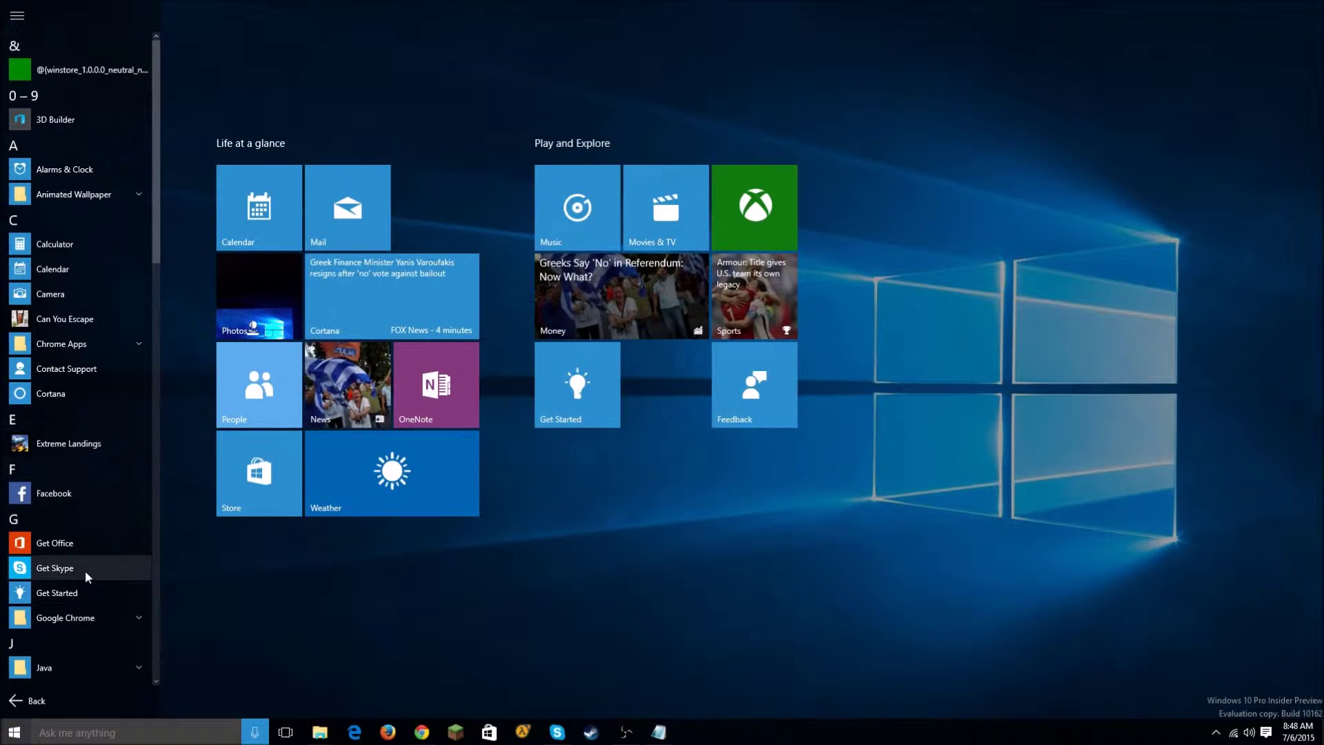
{"action": "left_click", "coordinate": [72, 731]}
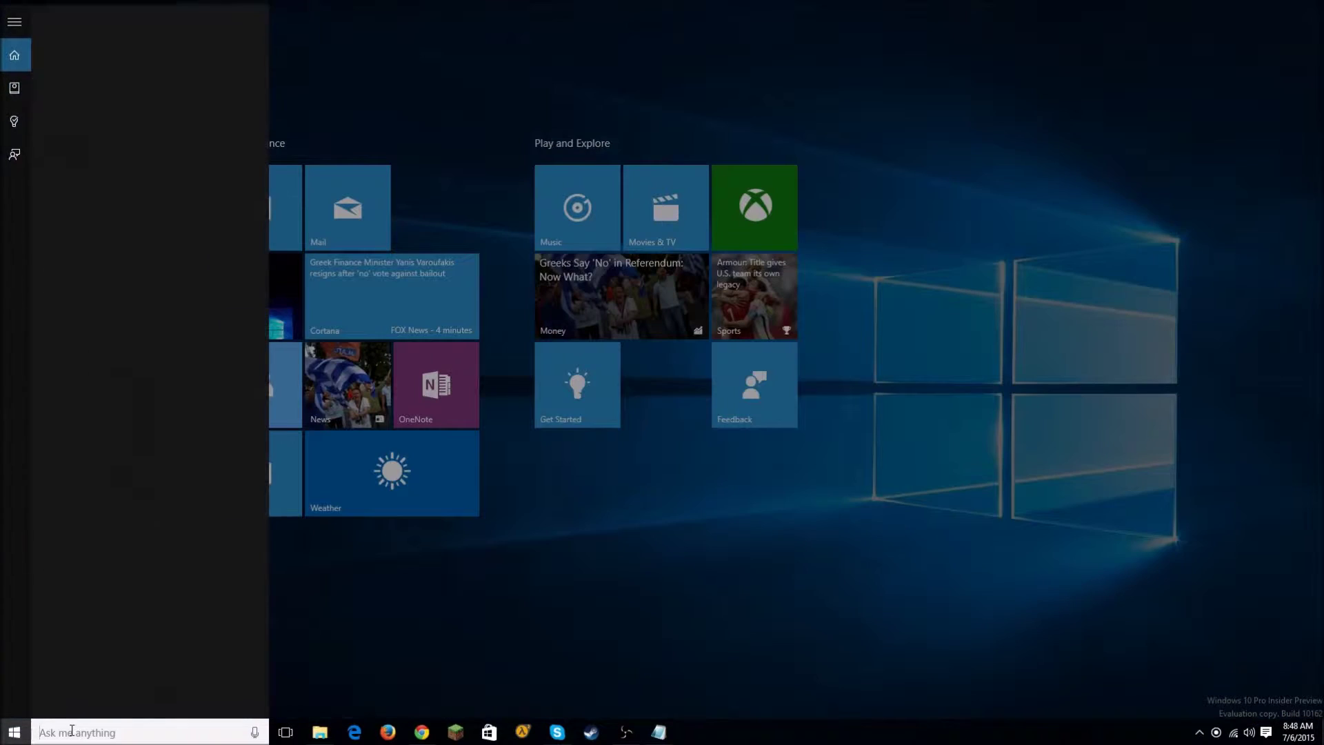
{"action": "type", "text": "my com"}
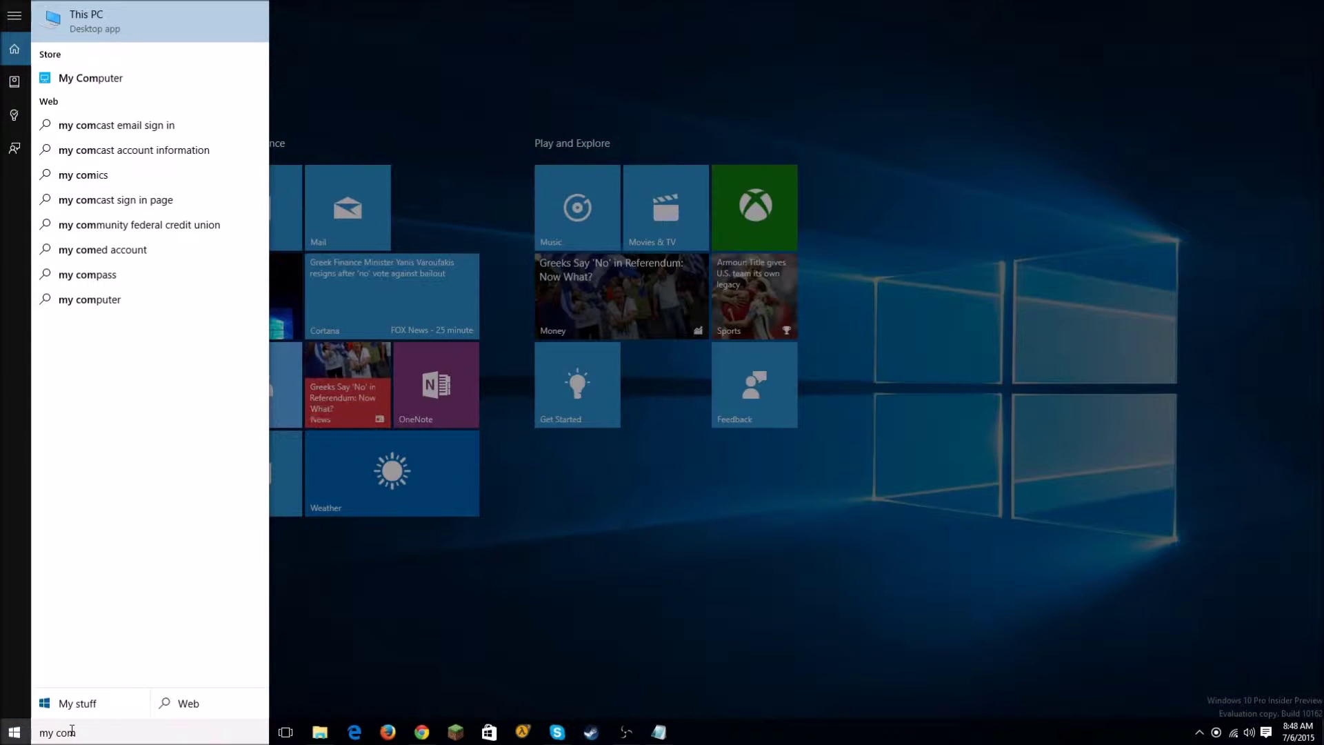
{"action": "key", "text": "Down"}
{"action": "key", "text": "Up"}
{"action": "key", "text": "BackSpace"}
{"action": "key", "text": "BackSpace"}
{"action": "key", "text": "BackSpace"}
{"action": "key", "text": "BackSpace"}
{"action": "key", "text": "BackSpace"}
{"action": "key", "text": "BackSpace"}
{"action": "key", "text": "BackSpace"}
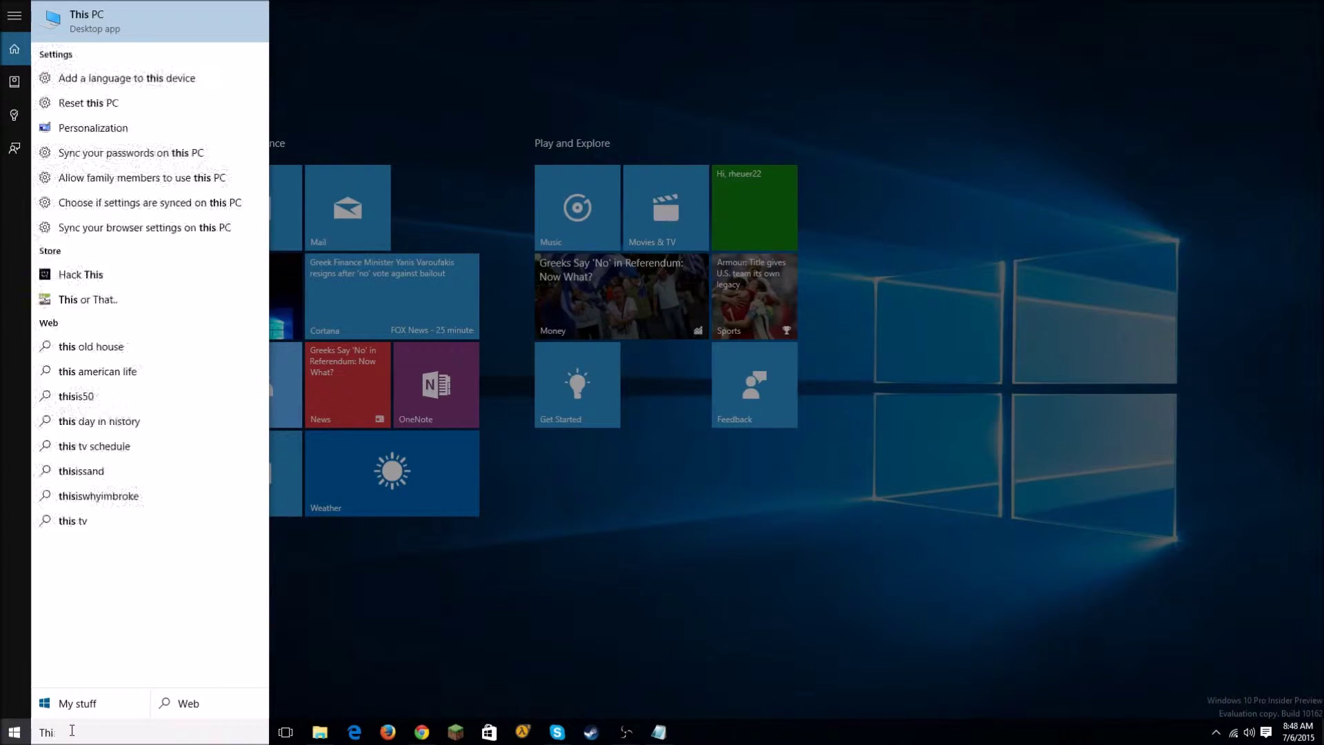
{"action": "type", "text": "con"}
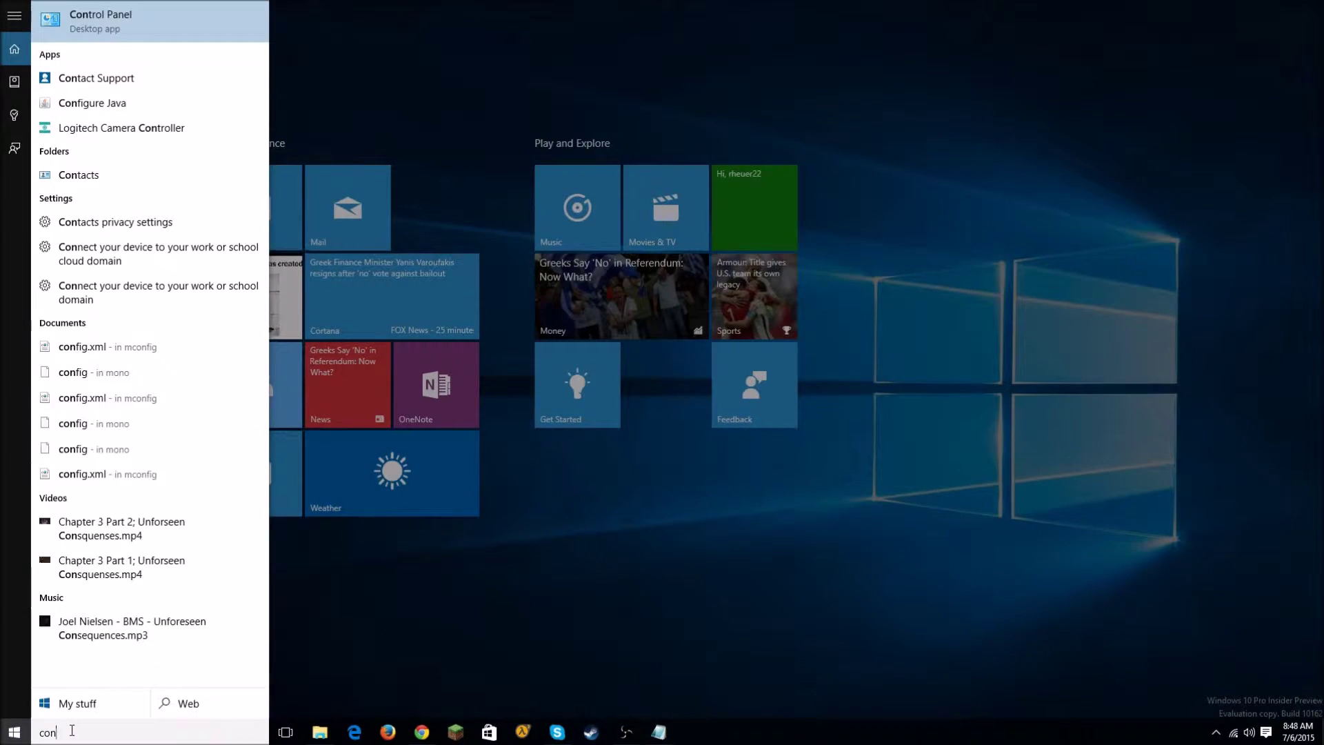
{"action": "key", "text": "Return"}
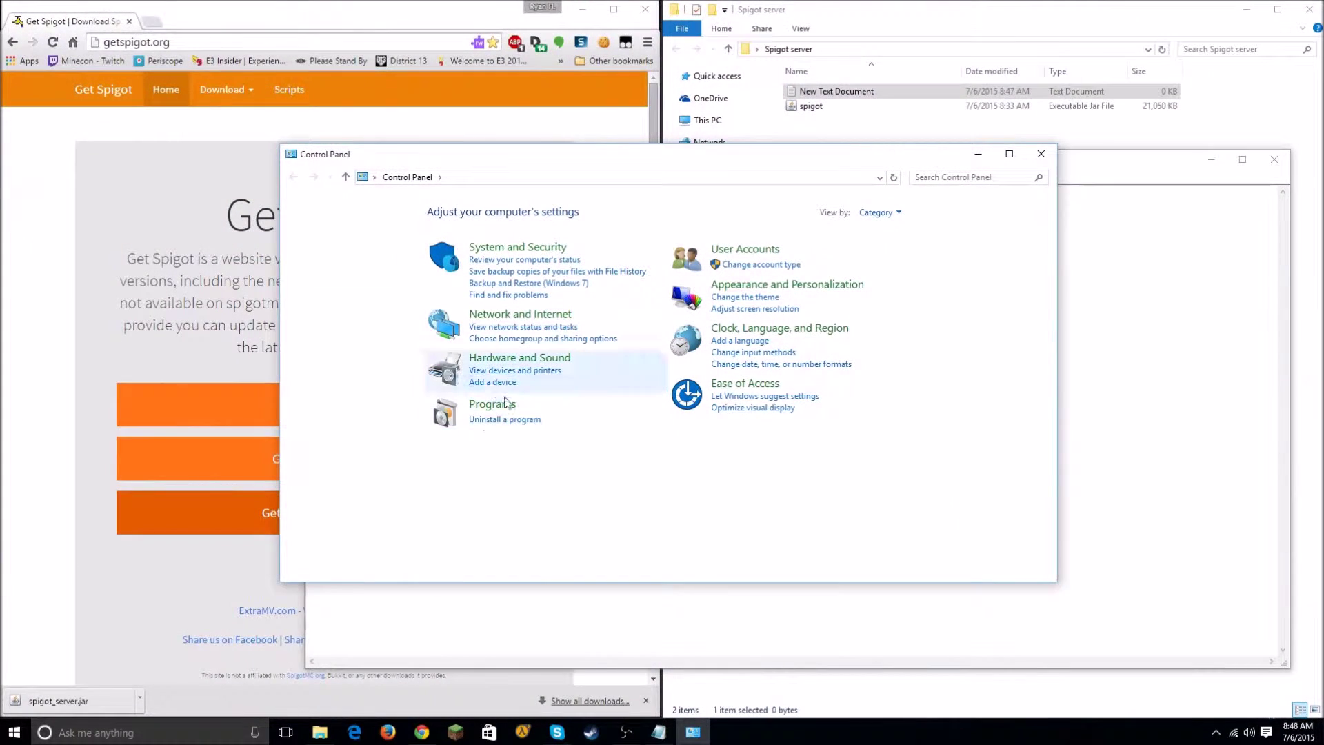
Step: Read the 16.0 GB installed memory under System and Security > System, then close Control Panel
{"action": "left_click", "coordinate": [479, 248]}
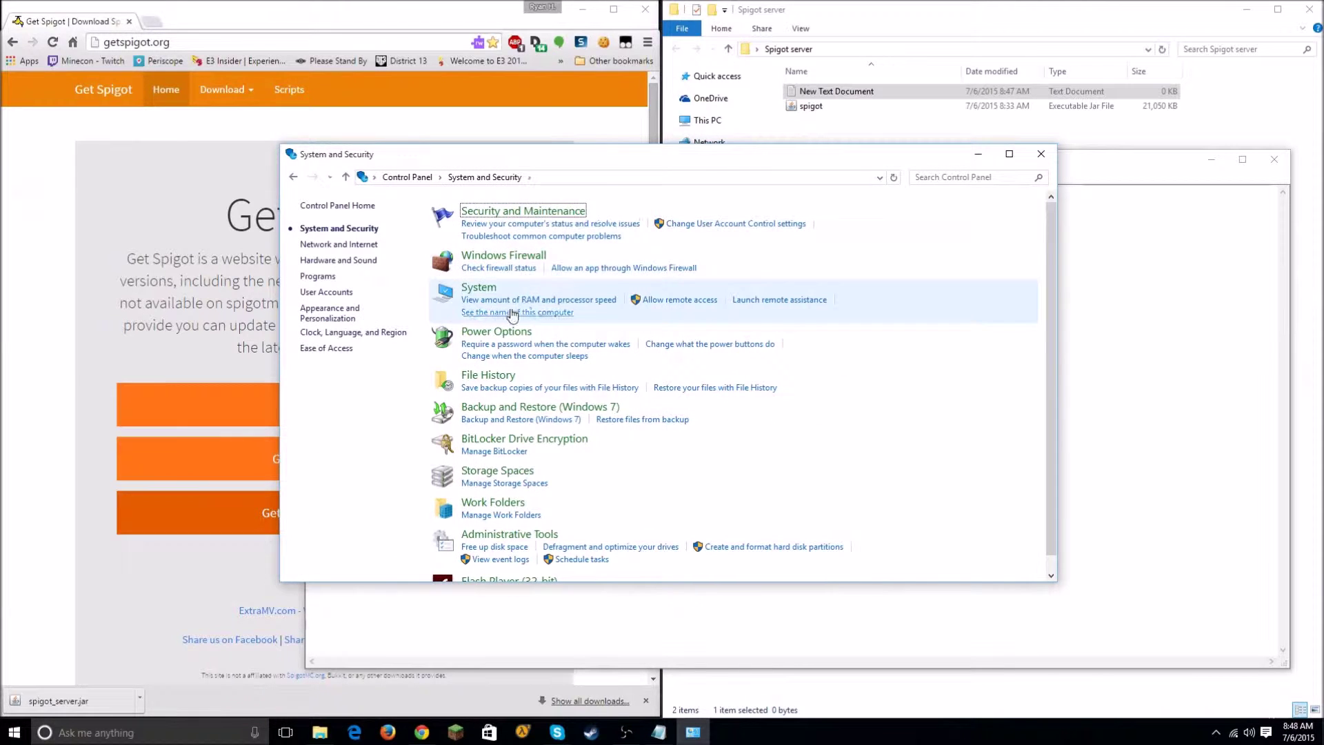
{"action": "left_click", "coordinate": [479, 298]}
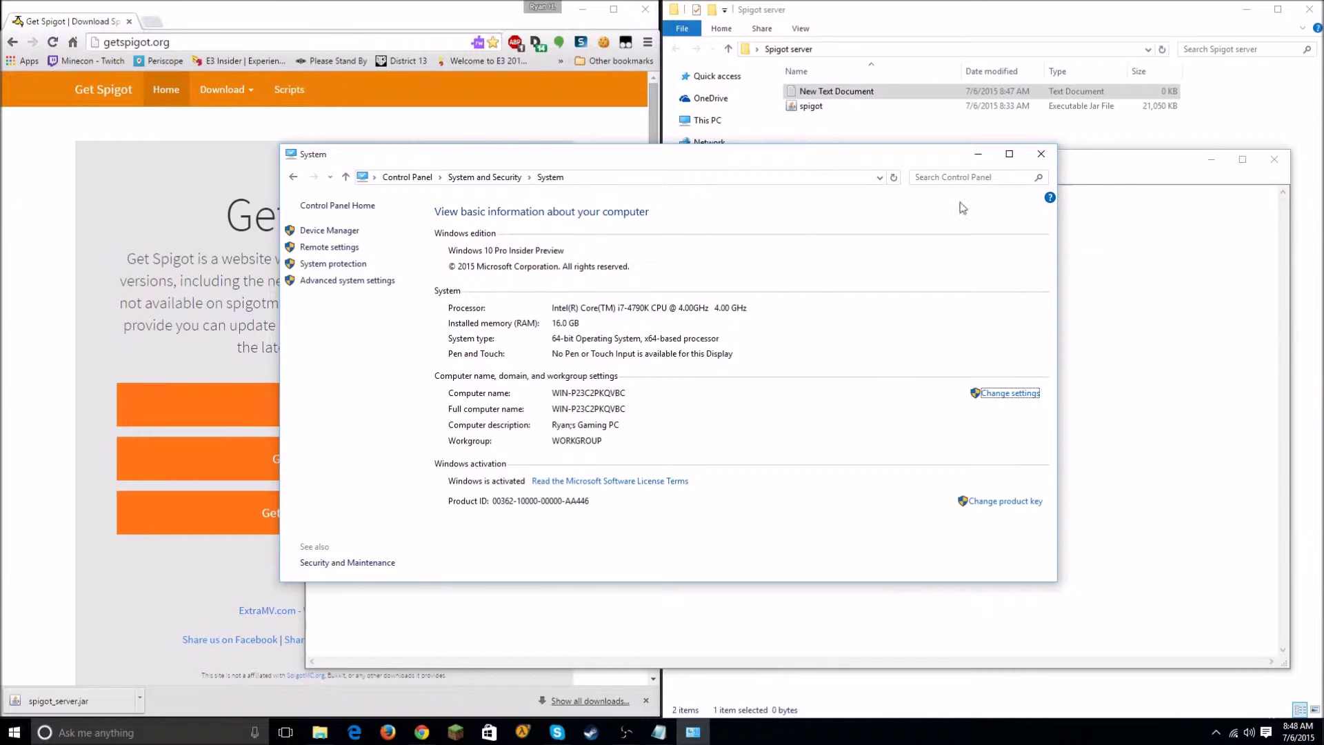
{"action": "left_click", "coordinate": [1042, 153]}
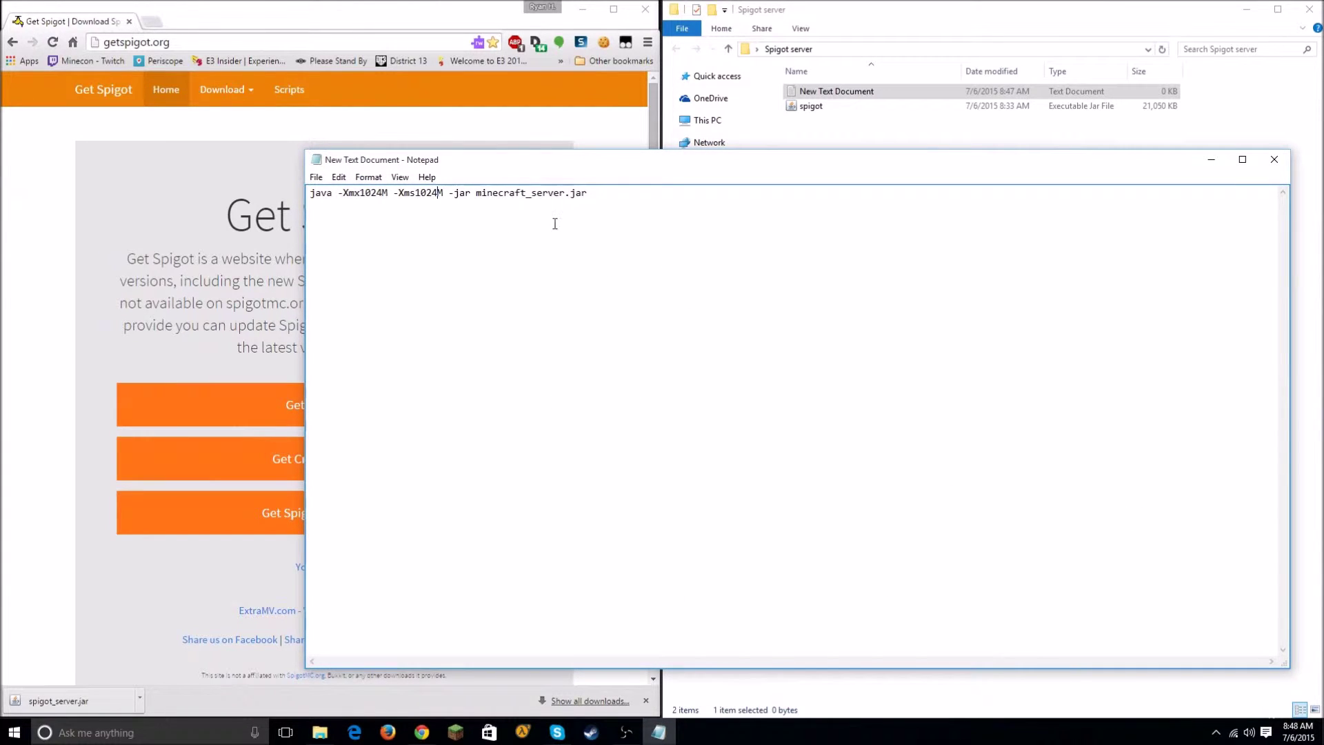
Step: Change both the -Xms and -Xmx memory values from 1024M to 8000M
{"action": "key", "text": "BackSpace"}
{"action": "key", "text": "BackSpace"}
{"action": "key", "text": "BackSpace"}
{"action": "key", "text": "BackSpace"}
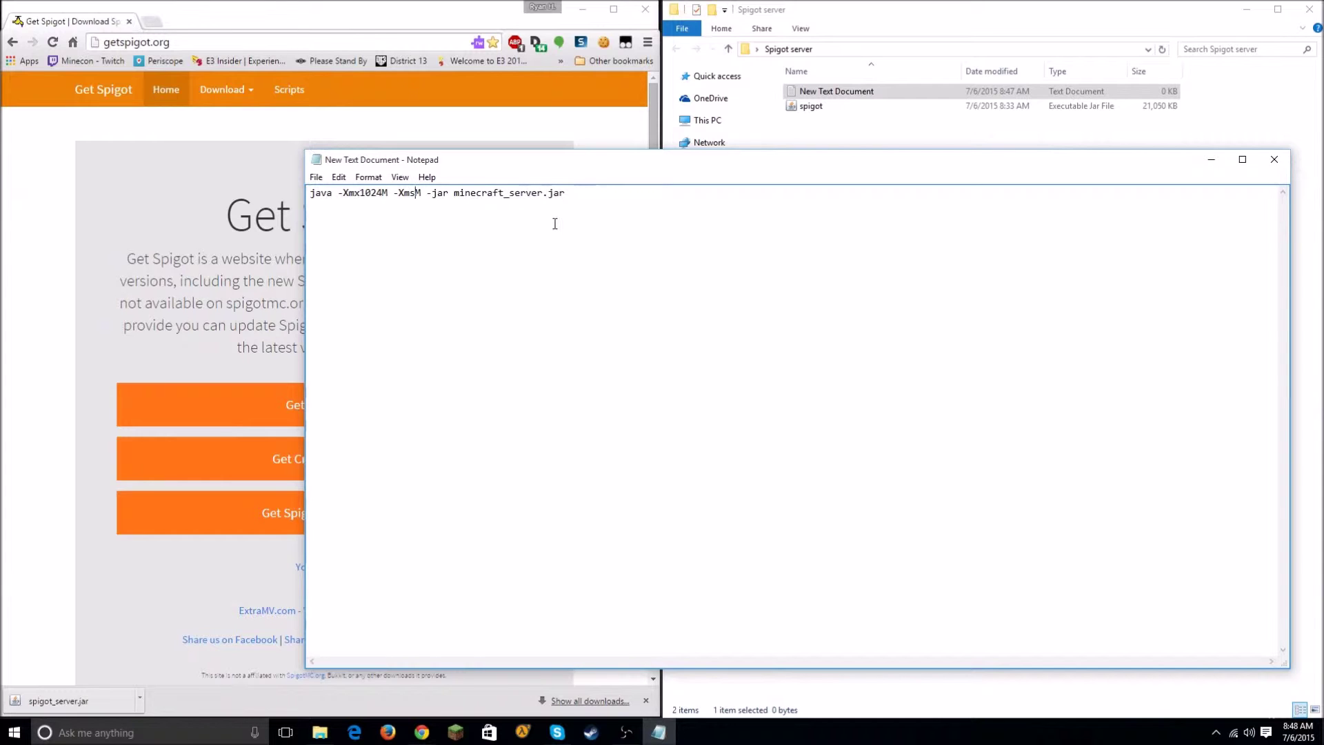
{"action": "type", "text": "8000"}
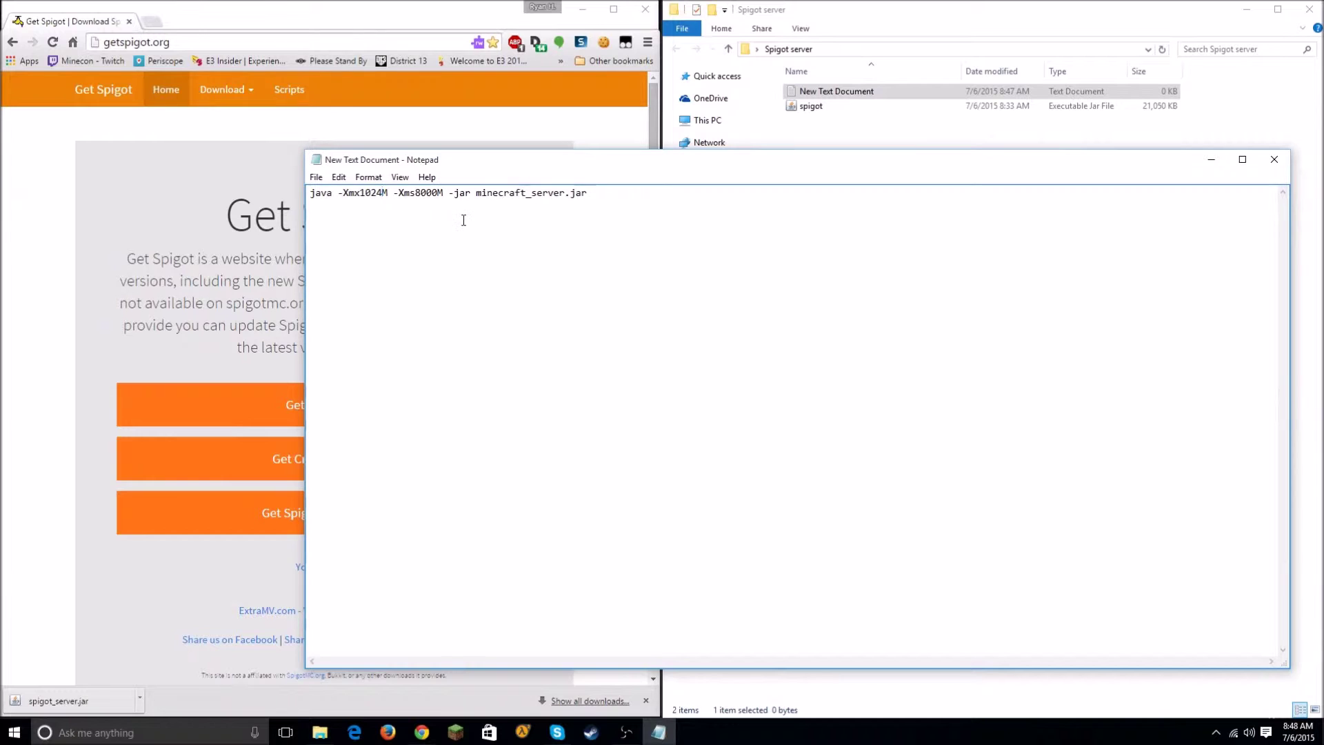
{"action": "key", "text": "BackSpace"}
{"action": "key", "text": "BackSpace"}
{"action": "key", "text": "BackSpace"}
{"action": "key", "text": "BackSpace"}
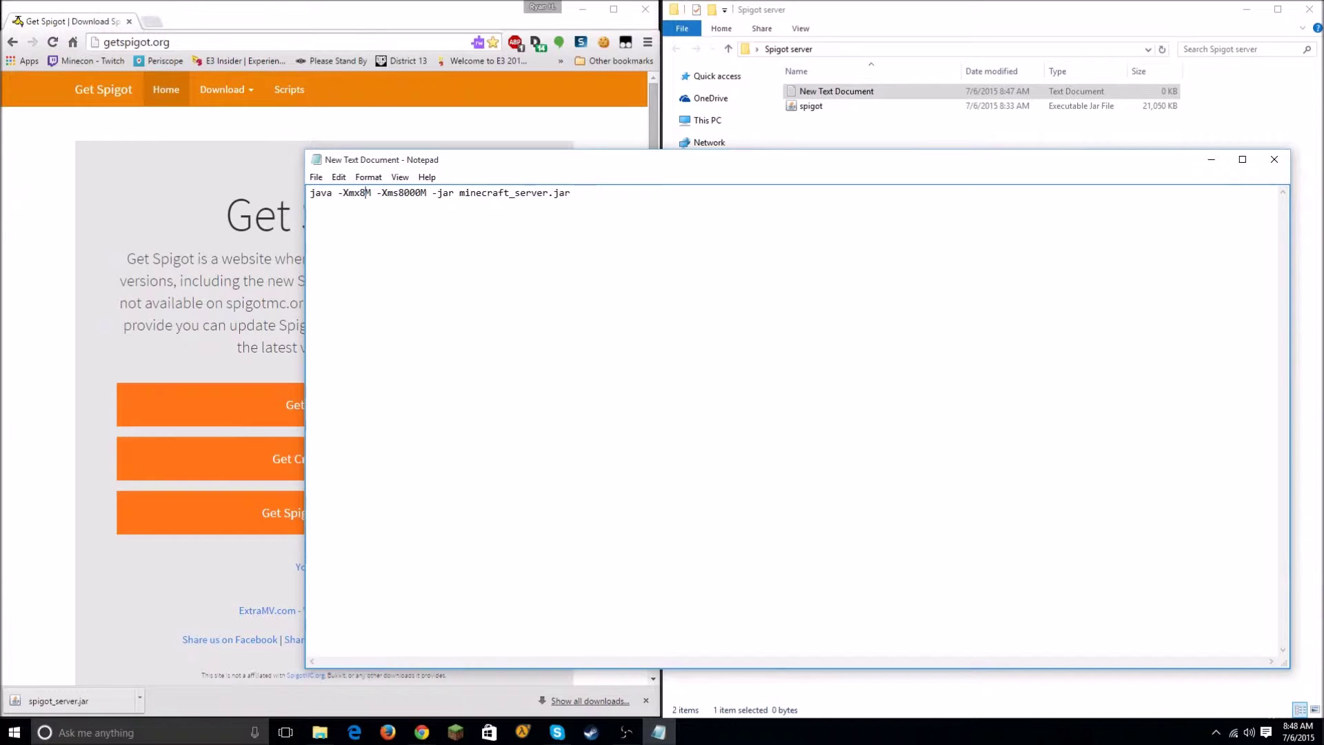
{"action": "type", "text": "000"}
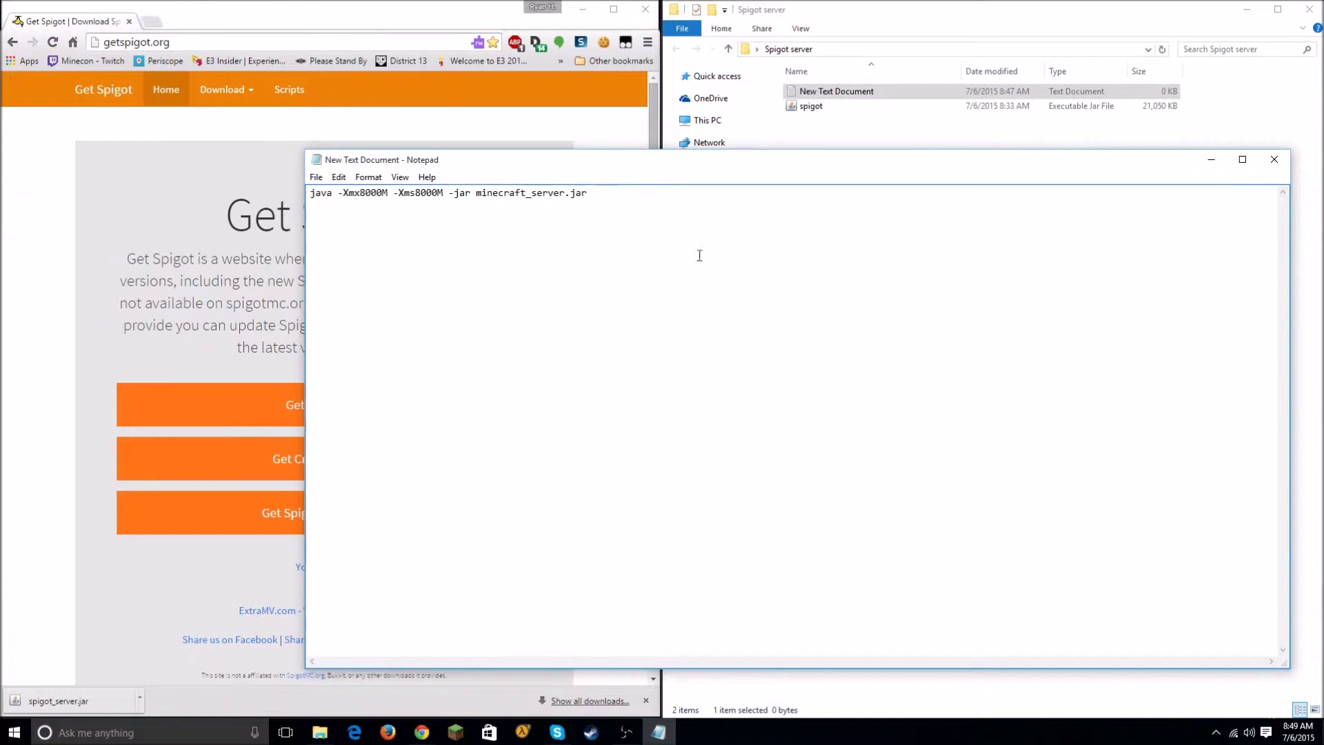
Step: Replace minecraft_server.jar with spigot.jar in the launch command
{"action": "left_click_drag", "start_coordinate": [590, 195], "coordinate": [490, 189]}
{"action": "left_click", "coordinate": [555, 197]}
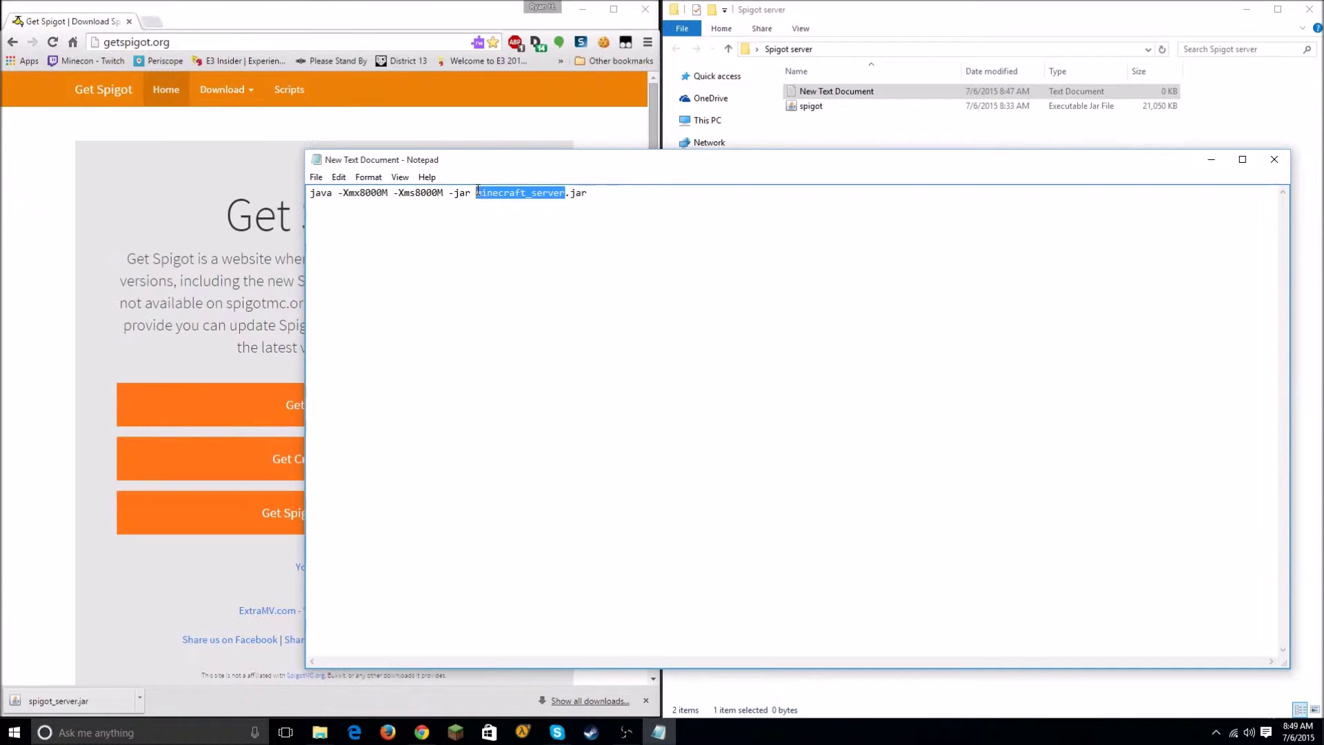
{"action": "type", "text": "s[i"}
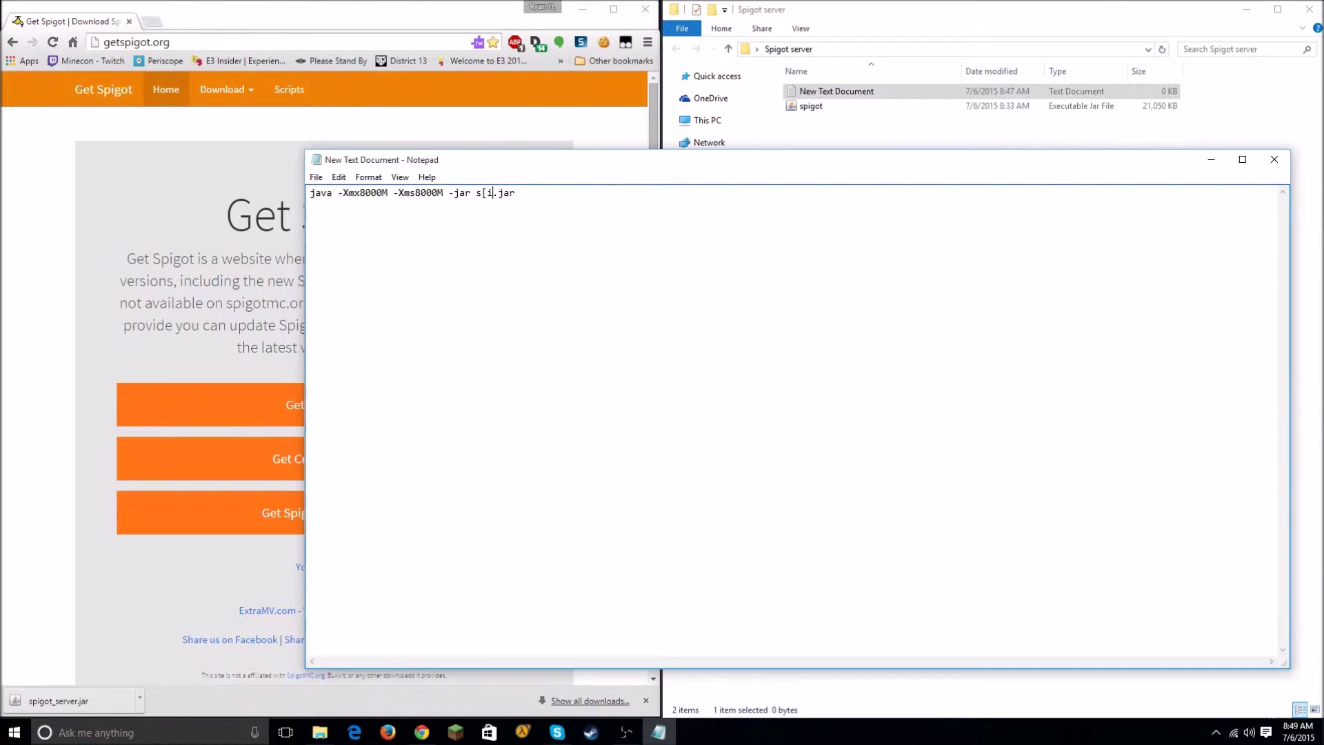
{"action": "type", "text": "got"}
{"action": "key", "text": "BackSpace"}
{"action": "type", "text": "p"}
{"action": "left_click", "coordinate": [1274, 159]}
Step: Save the command as run.bat in the Spigot server folder
{"action": "left_click", "coordinate": [741, 386]}
{"action": "left_click", "coordinate": [316, 177]}
{"action": "left_click", "coordinate": [341, 238]}
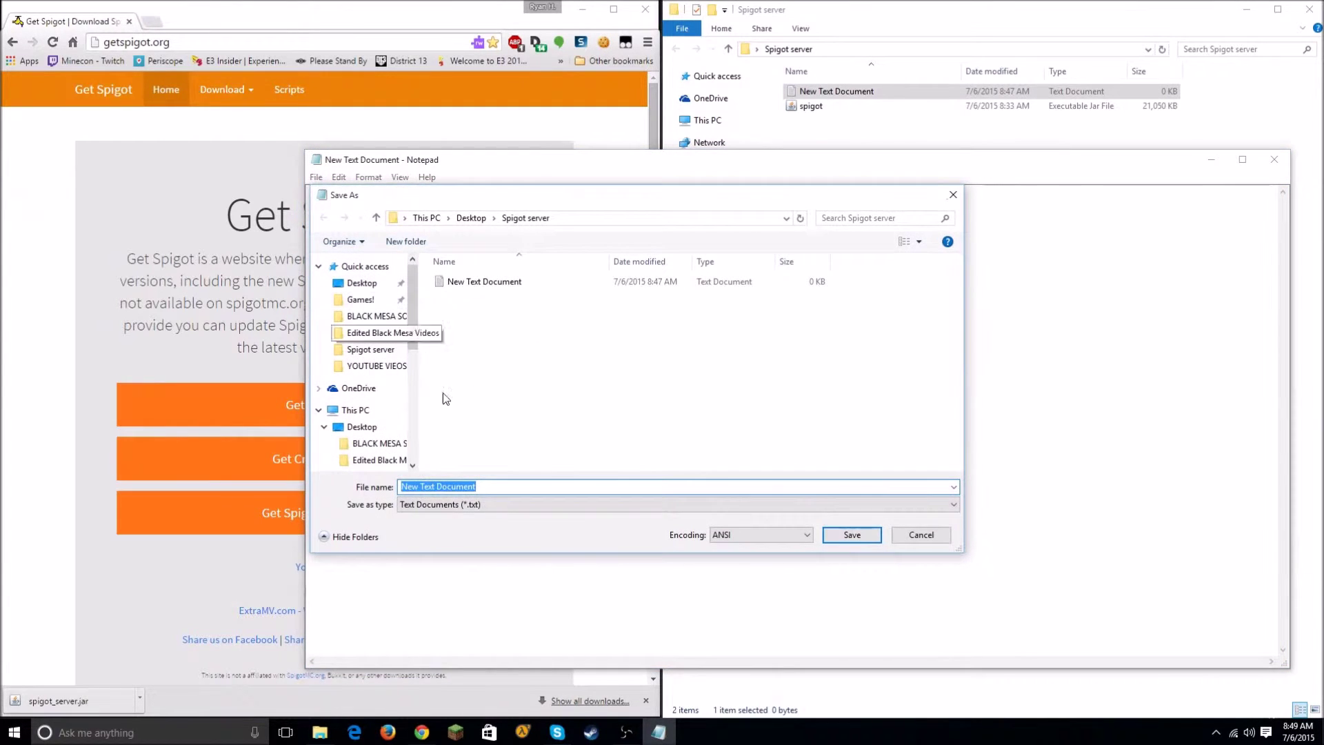
{"action": "left_click", "coordinate": [466, 485]}
{"action": "key", "text": "ctrl+a"}
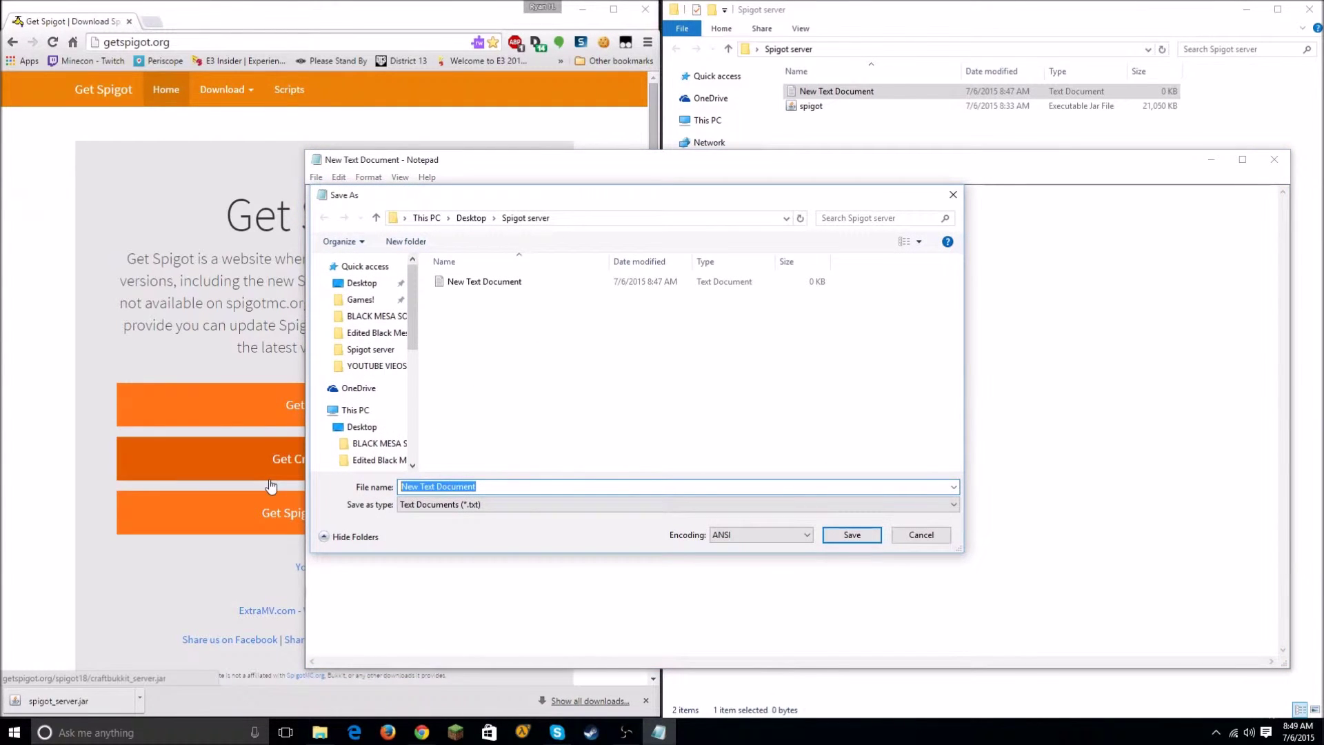
{"action": "type", "text": "run.bat"}
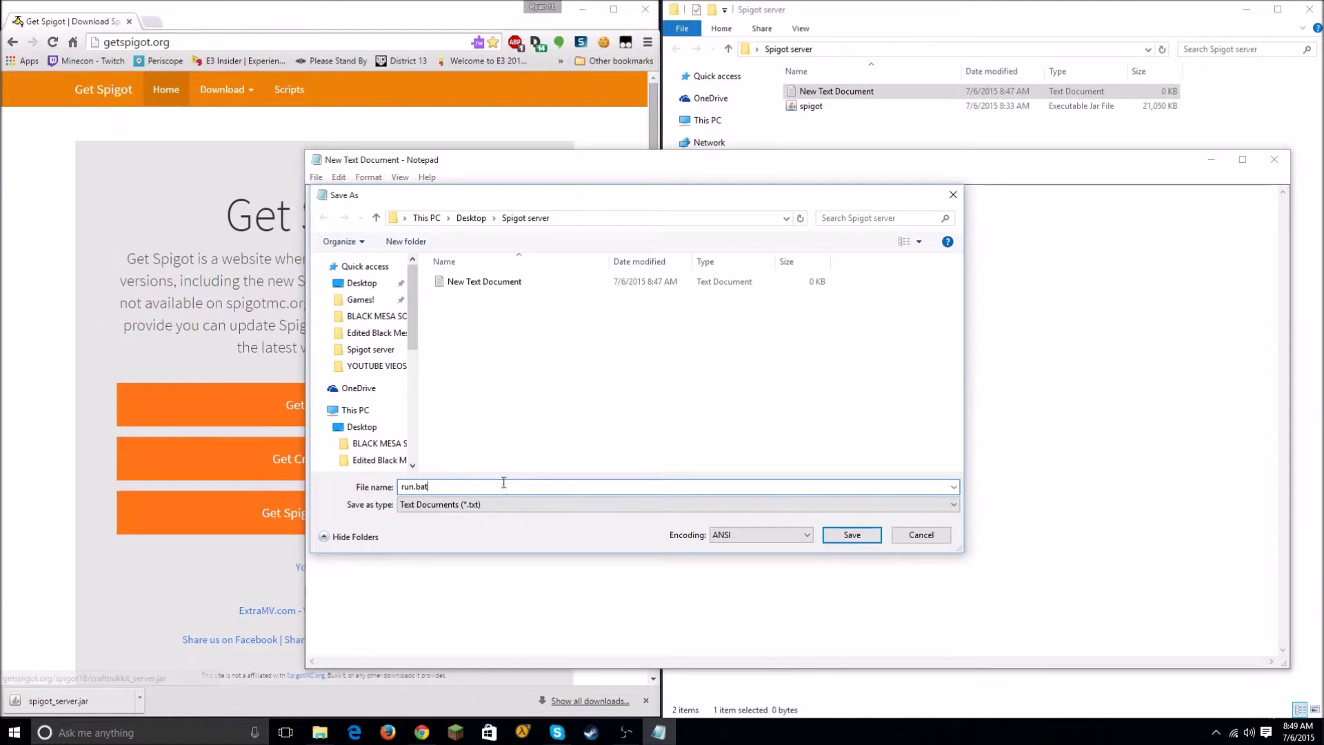
{"action": "left_click", "coordinate": [852, 535]}
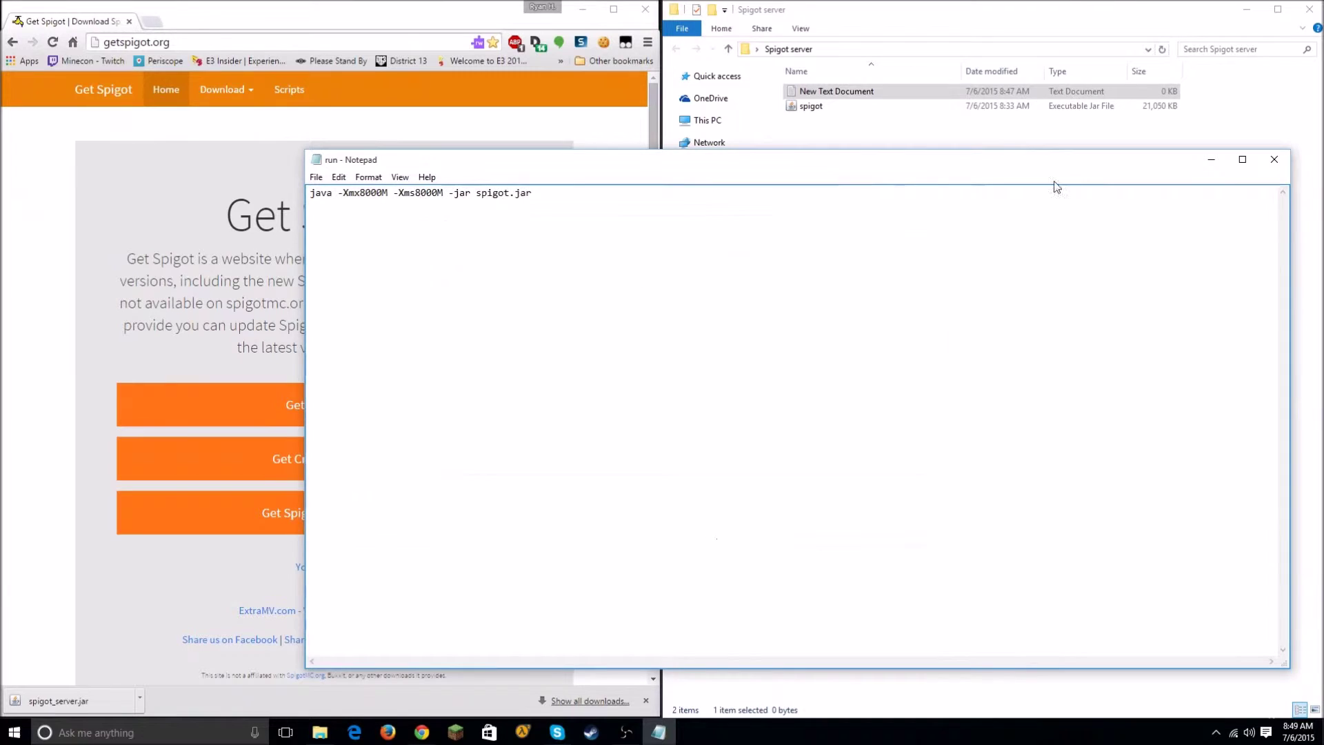
Step: Close Notepad, delete the leftover New Text Document, and close the browser window
{"action": "left_click", "coordinate": [1274, 159]}
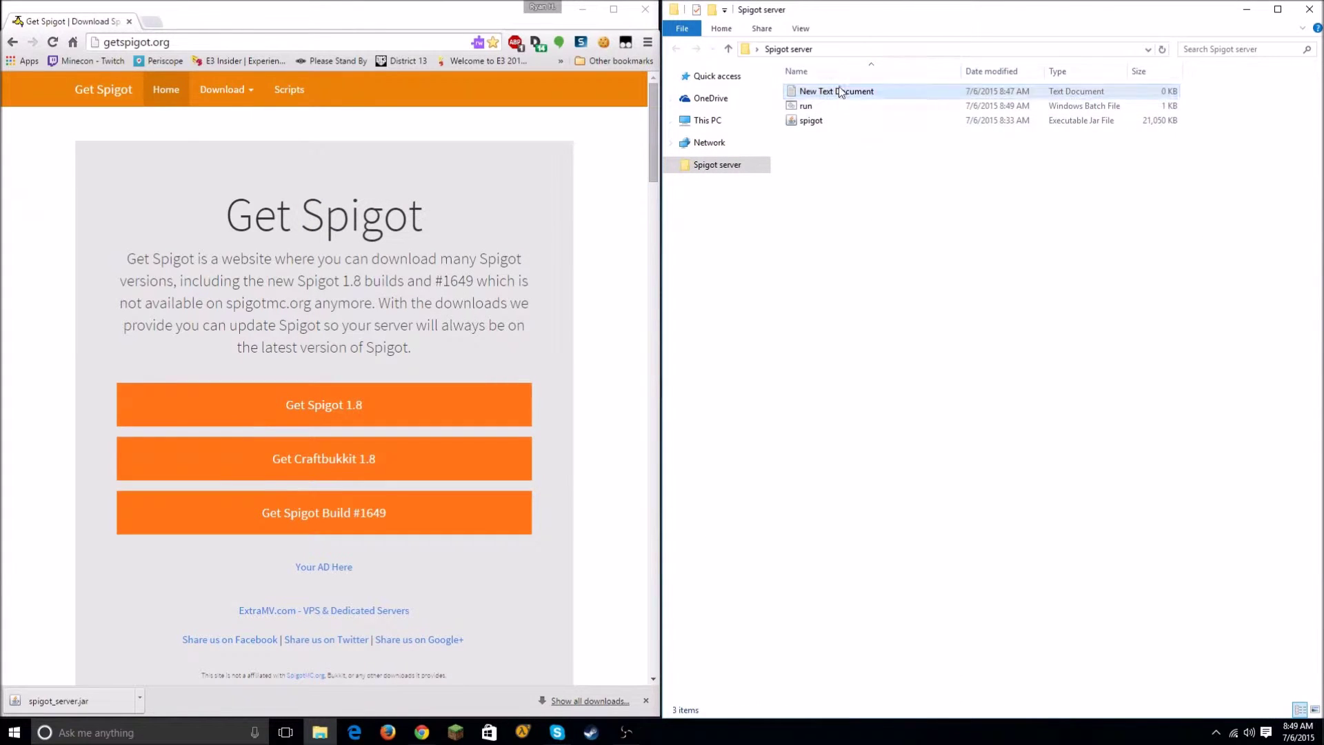
{"action": "key", "text": "Delete"}
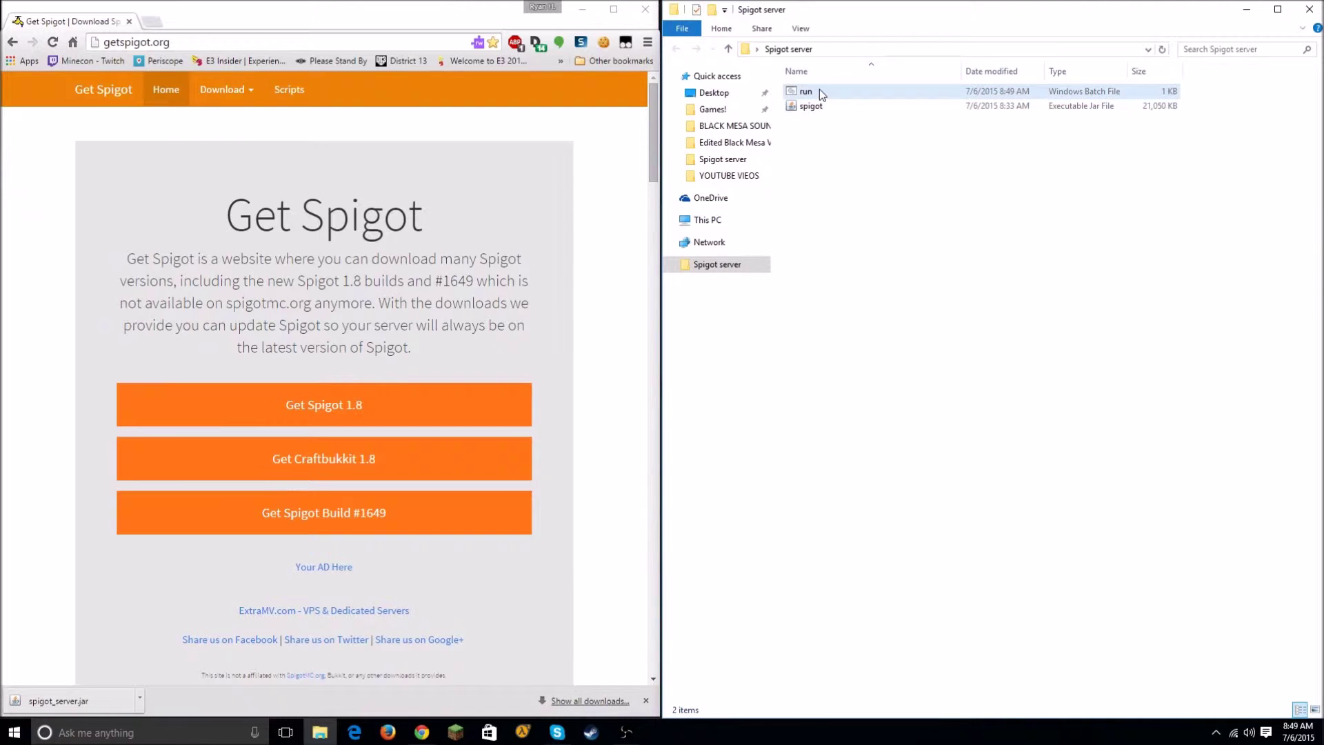
{"action": "key", "text": "alt+Tab"}
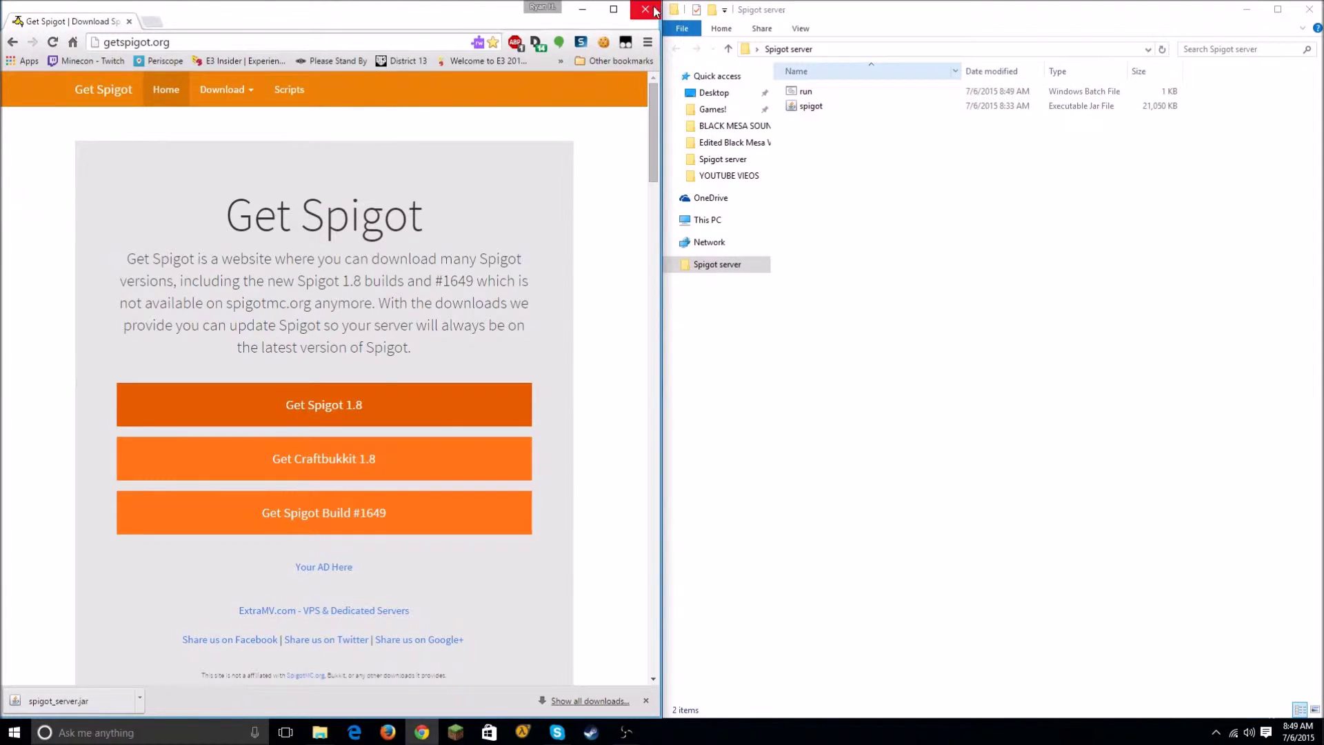
{"action": "left_click", "coordinate": [654, 10]}
Step: Run run.bat, move the server console to the left half, and open the generated eula file
{"action": "double_click", "coordinate": [854, 93]}
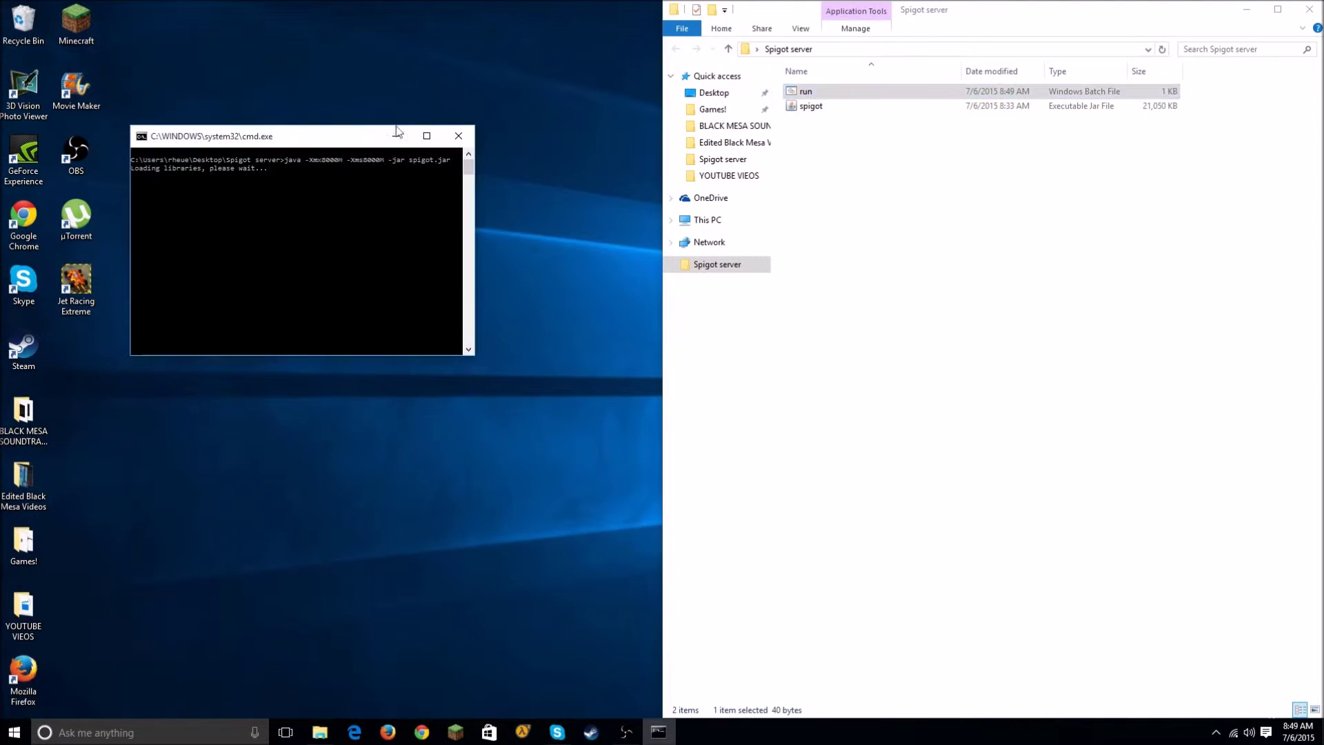
{"action": "left_click_drag", "start_coordinate": [315, 142], "coordinate": [1, 275]}
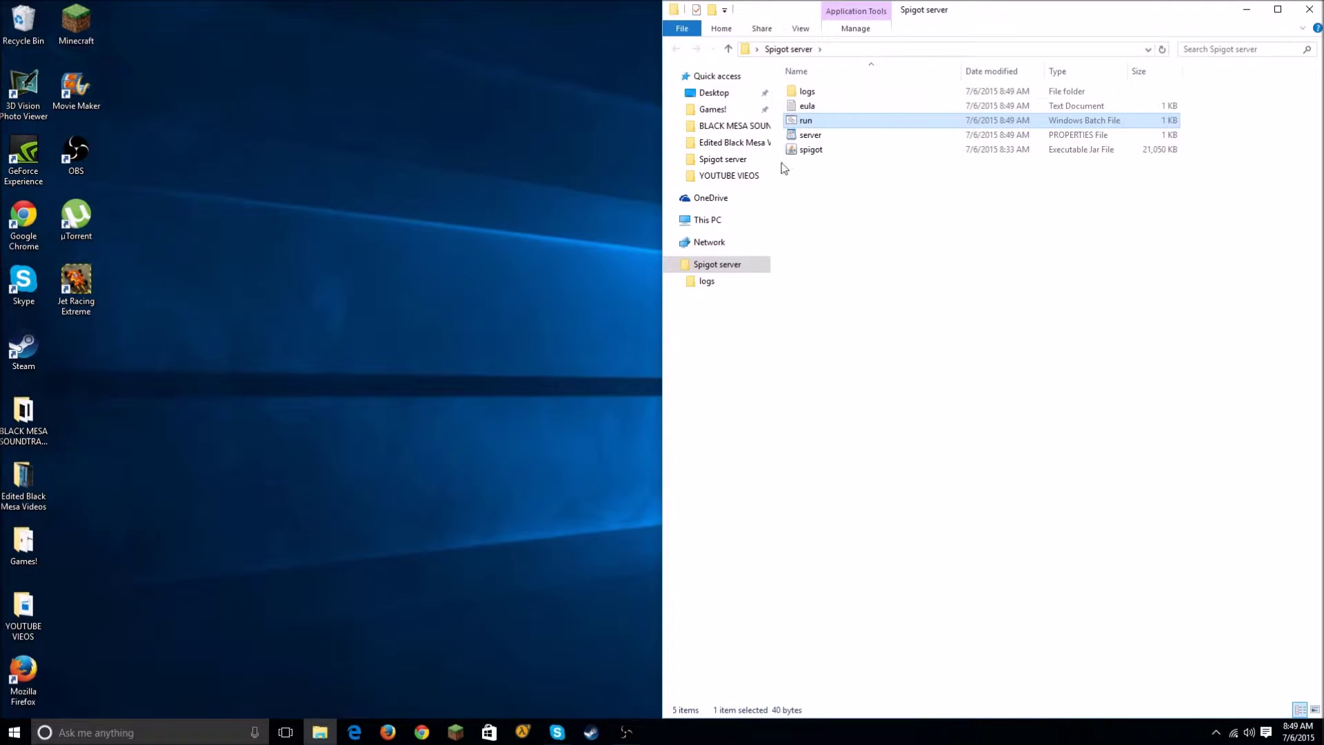
{"action": "double_click", "coordinate": [813, 109]}
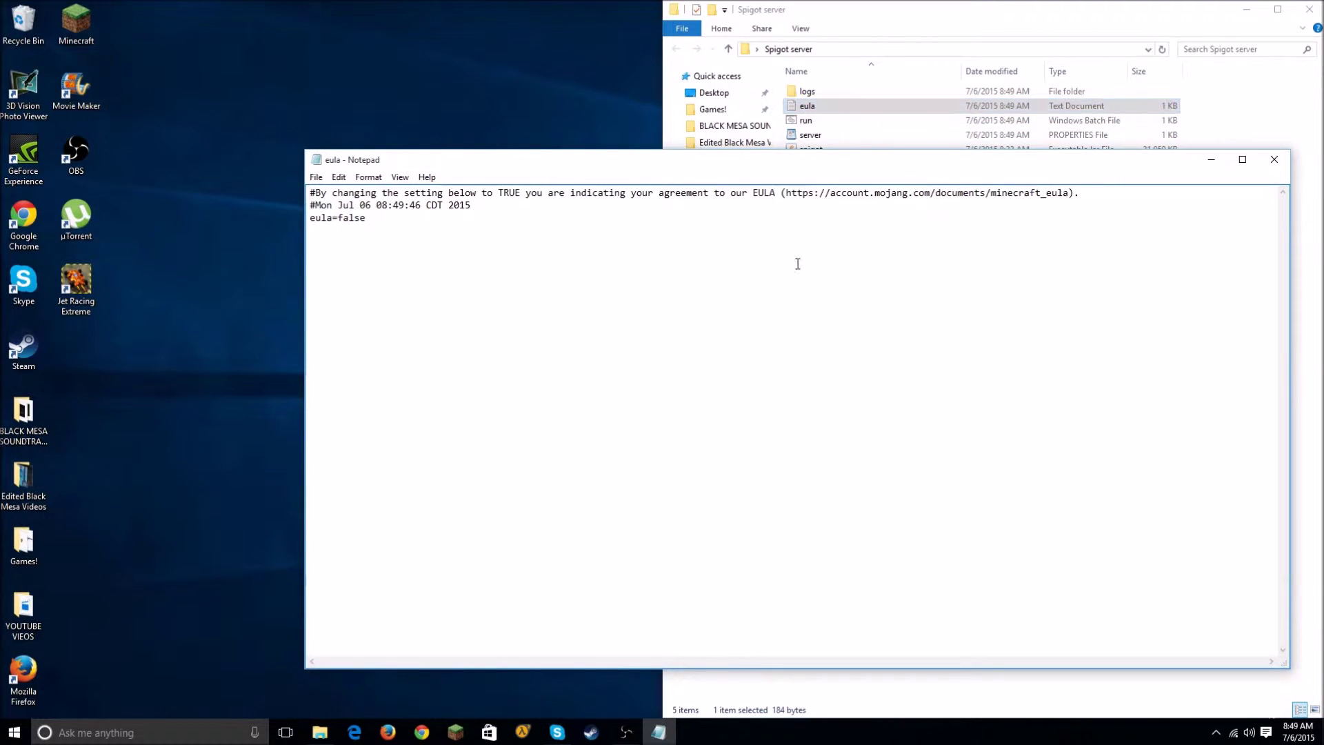
{"action": "left_click_drag", "start_coordinate": [583, 165], "coordinate": [375, 139]}
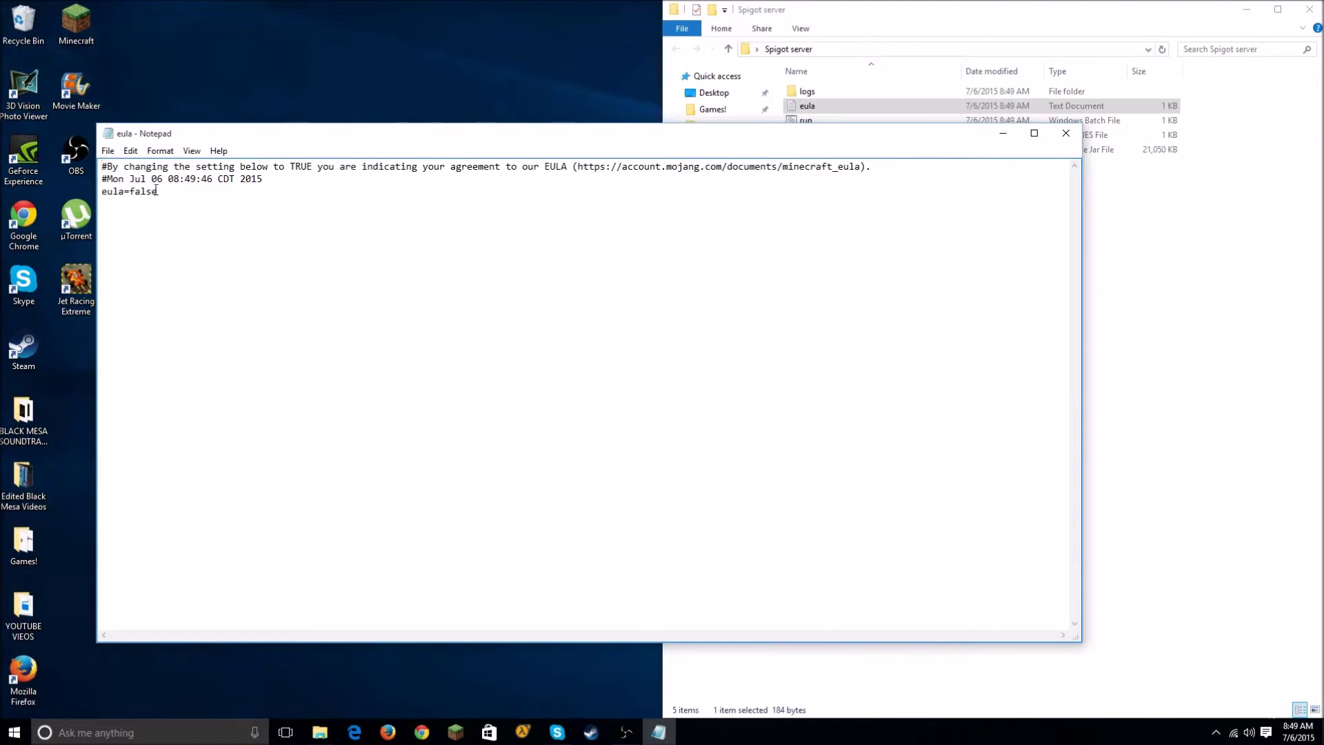
Step: Change eula=false to eula=true, save it, and relaunch the server from run.bat
{"action": "left_click_drag", "start_coordinate": [157, 191], "coordinate": [134, 193]}
{"action": "type", "text": "tru"}
{"action": "left_click", "coordinate": [1066, 133]}
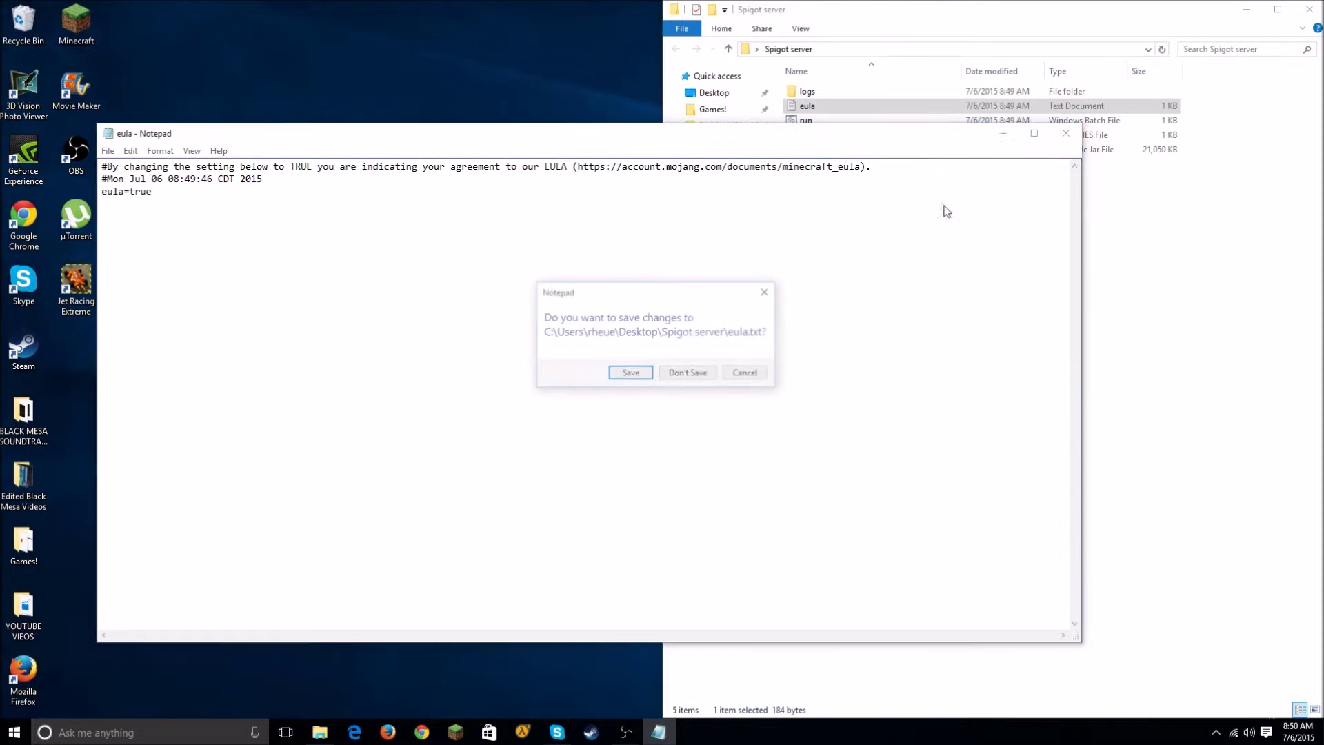
{"action": "left_click", "coordinate": [627, 374]}
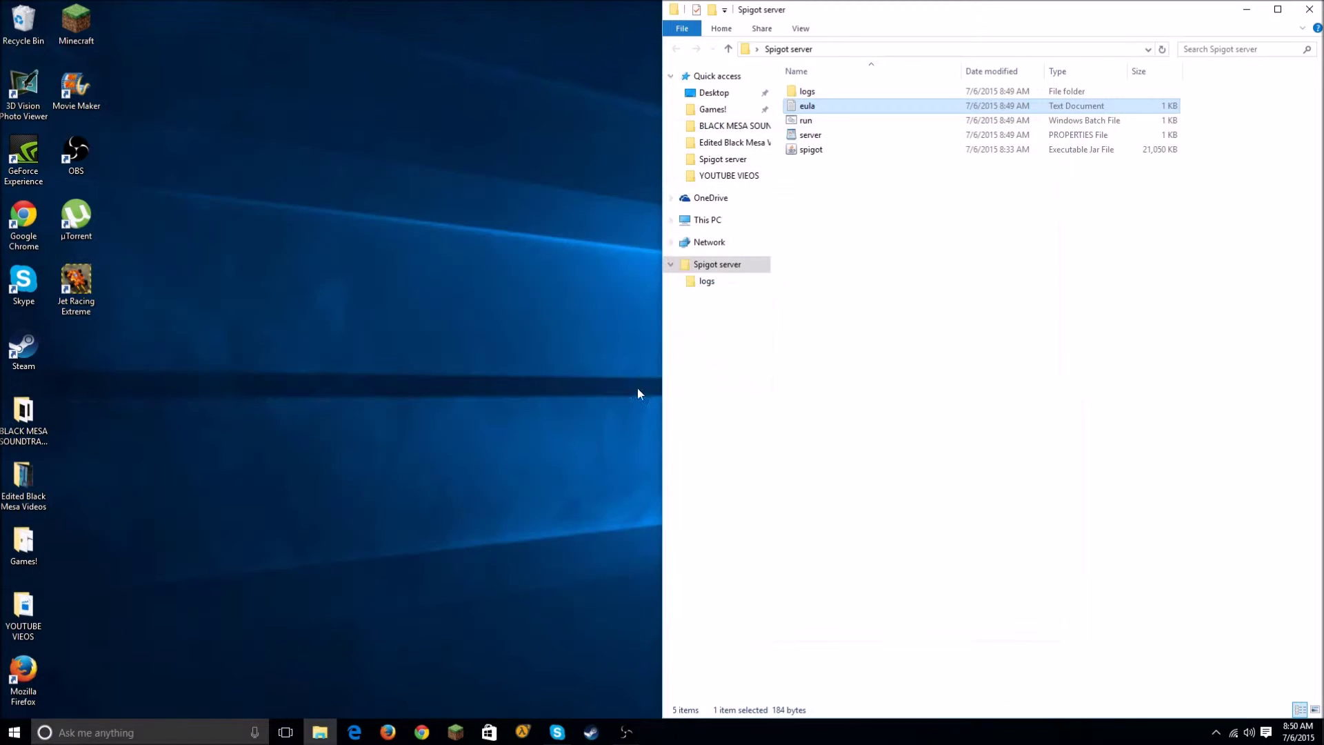
{"action": "double_click", "coordinate": [816, 121]}
Step: Let the Spigot server console run until Done, minimize it, and start the Minecraft launcher
{"action": "left_click", "coordinate": [444, 159]}
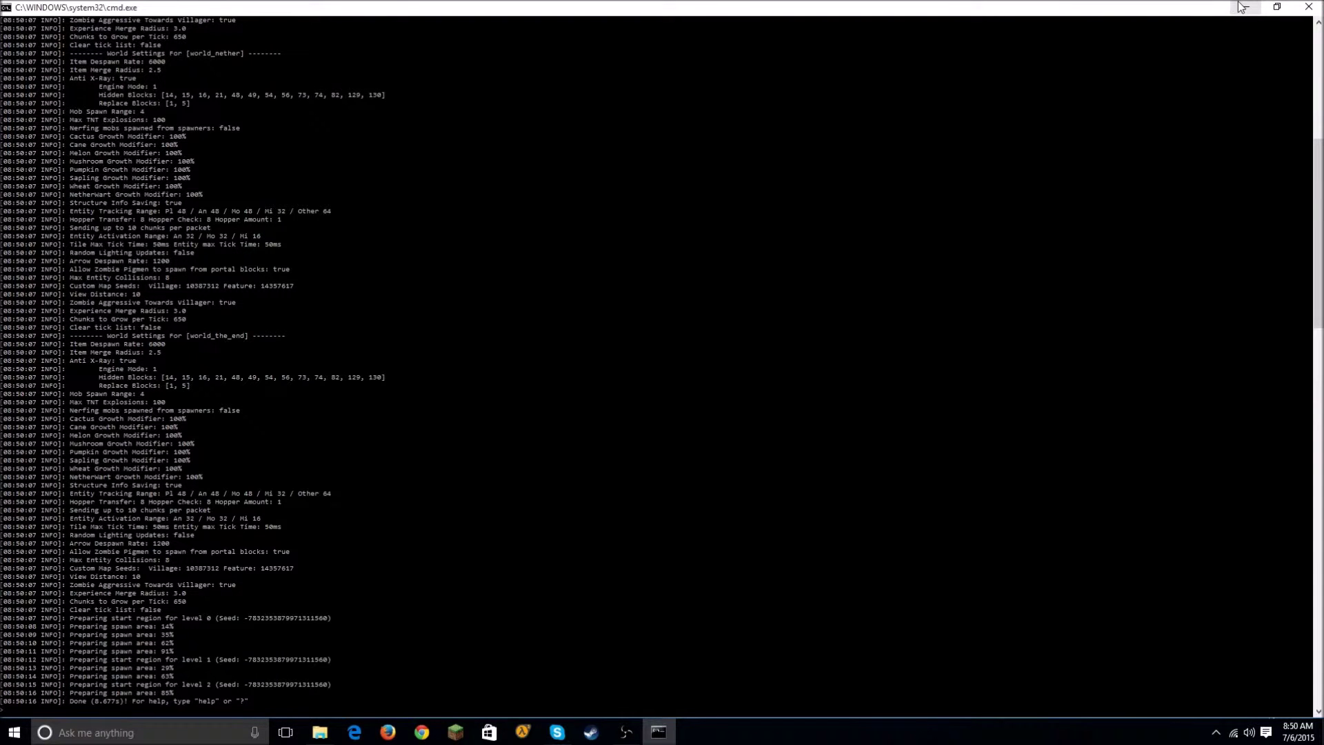
{"action": "left_click_drag", "start_coordinate": [1239, 5], "coordinate": [1003, 98]}
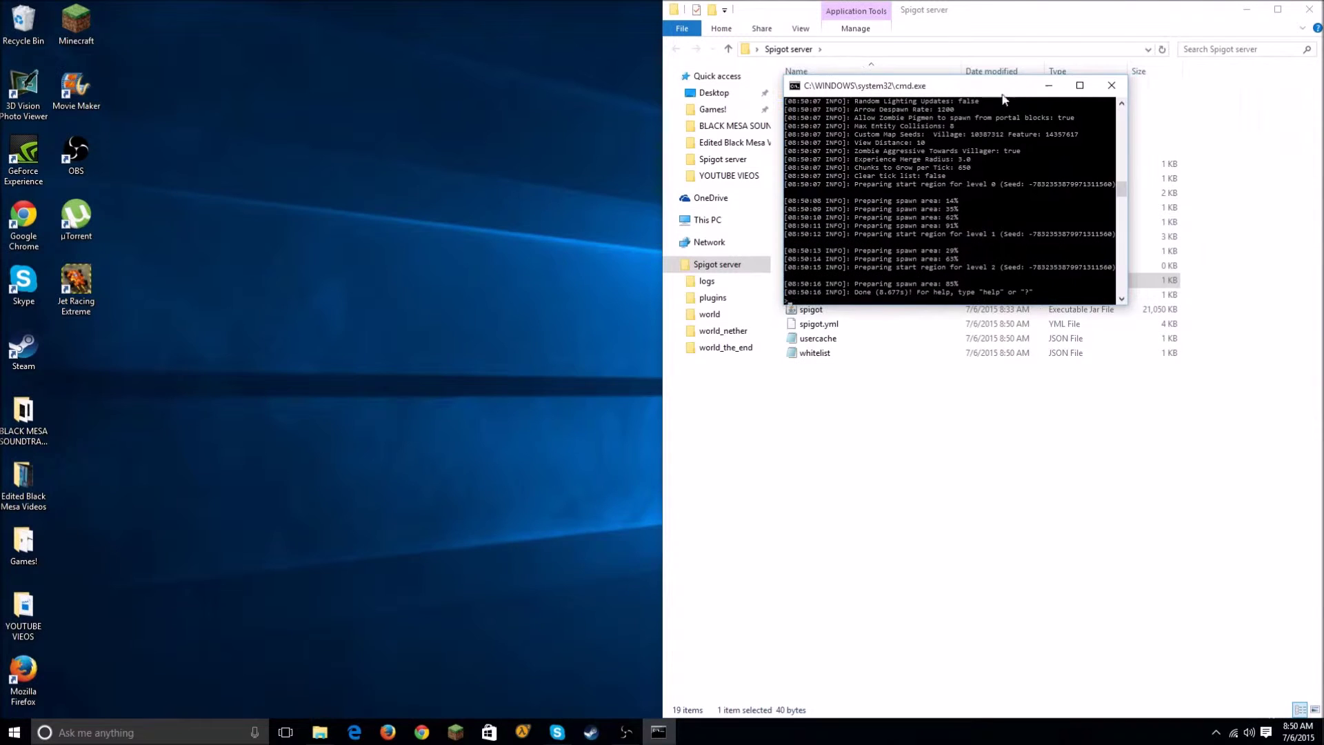
{"action": "left_click", "coordinate": [1048, 86]}
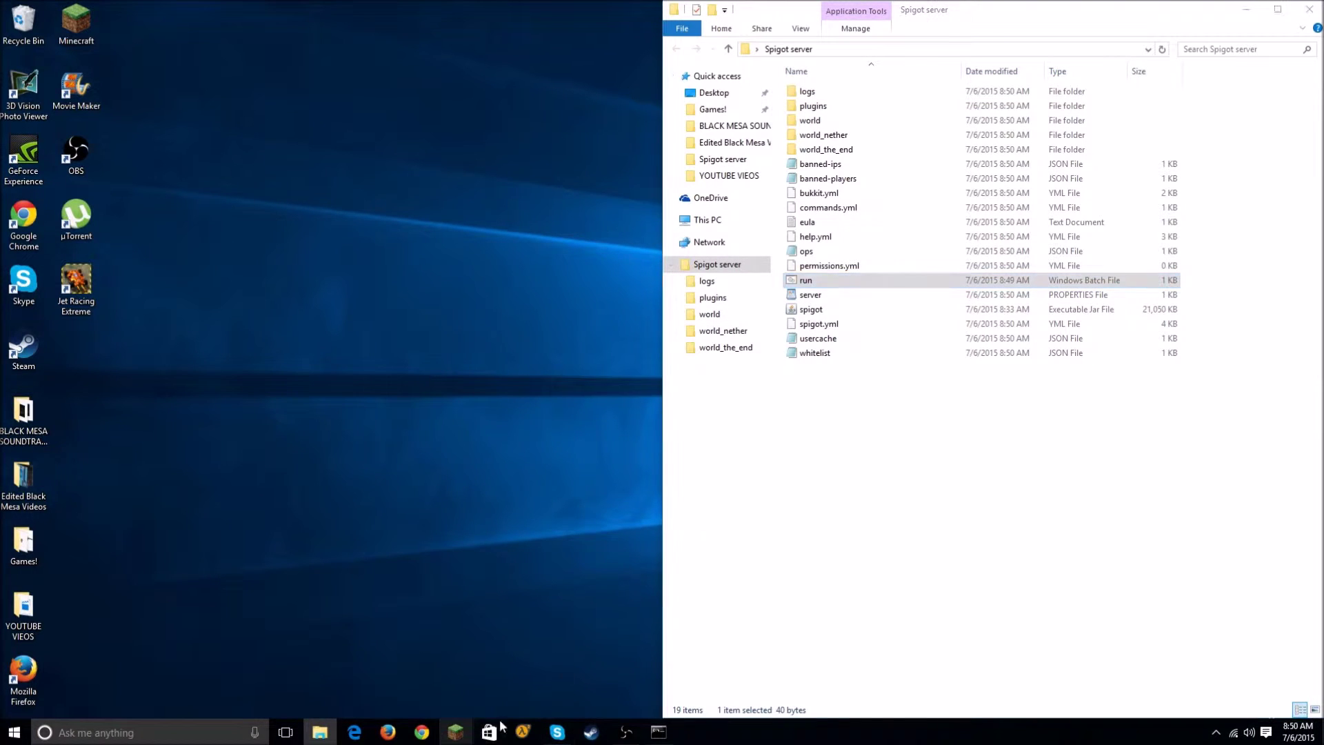
{"action": "left_click", "coordinate": [1246, 9]}
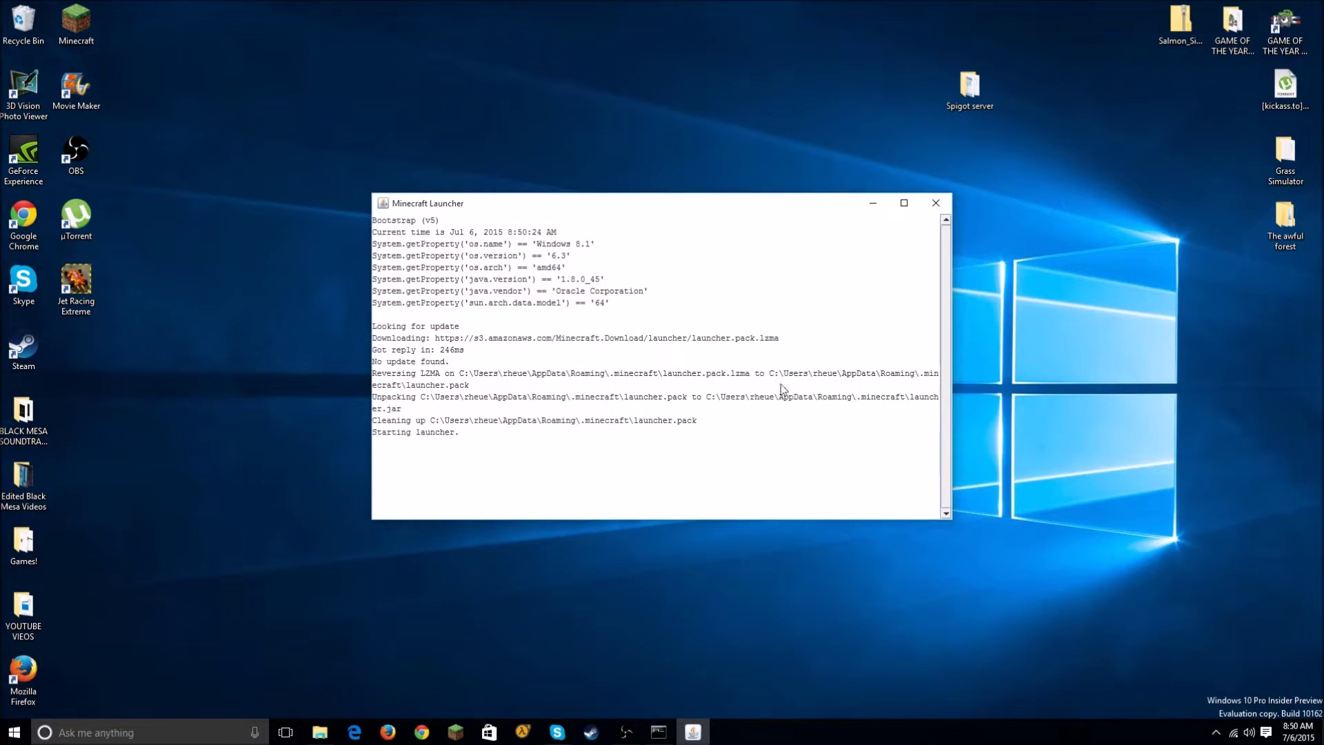
Step: Launch Minecraft full screen and go to the multiplayer server list
{"action": "left_click", "coordinate": [602, 568]}
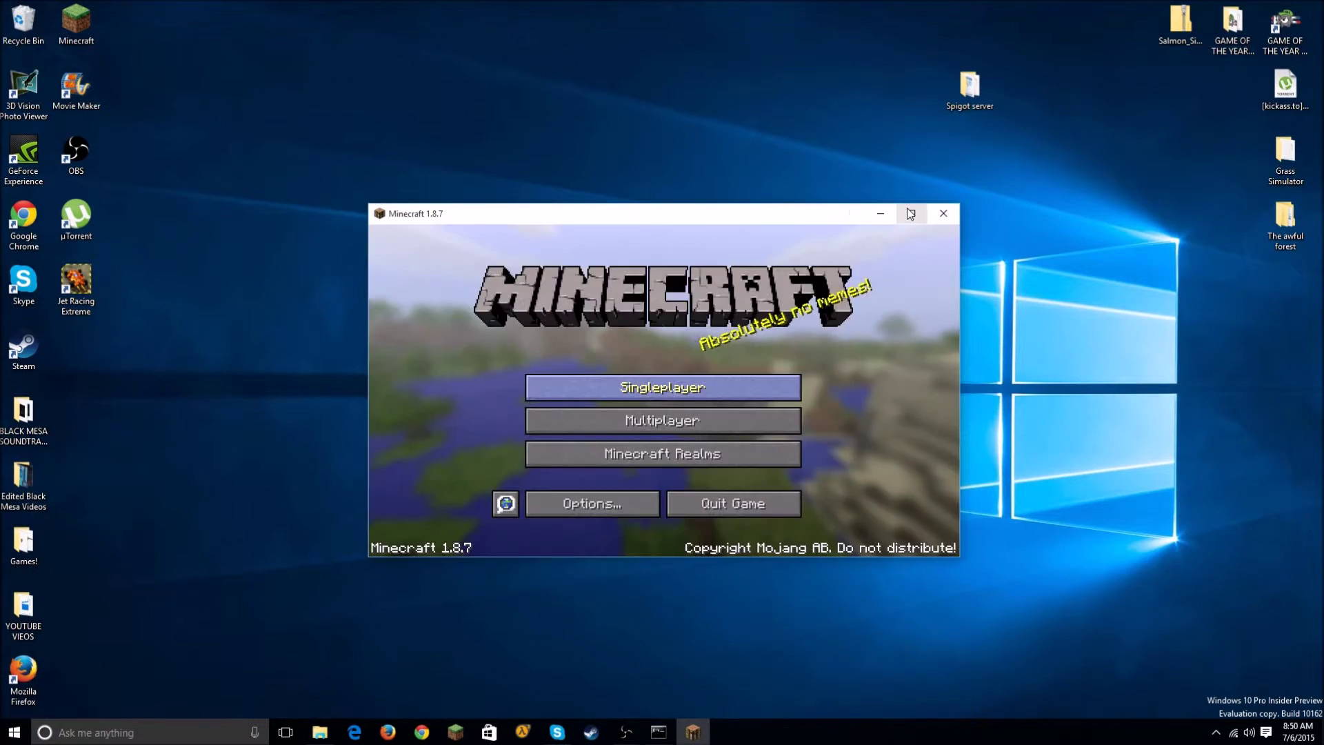
{"action": "left_click", "coordinate": [907, 214]}
{"action": "left_click", "coordinate": [659, 414]}
Step: Delete the unreachable last server entry from the multiplayer list
{"action": "scroll", "coordinate": [690, 414], "scroll_direction": "down", "scroll_amount": 3}
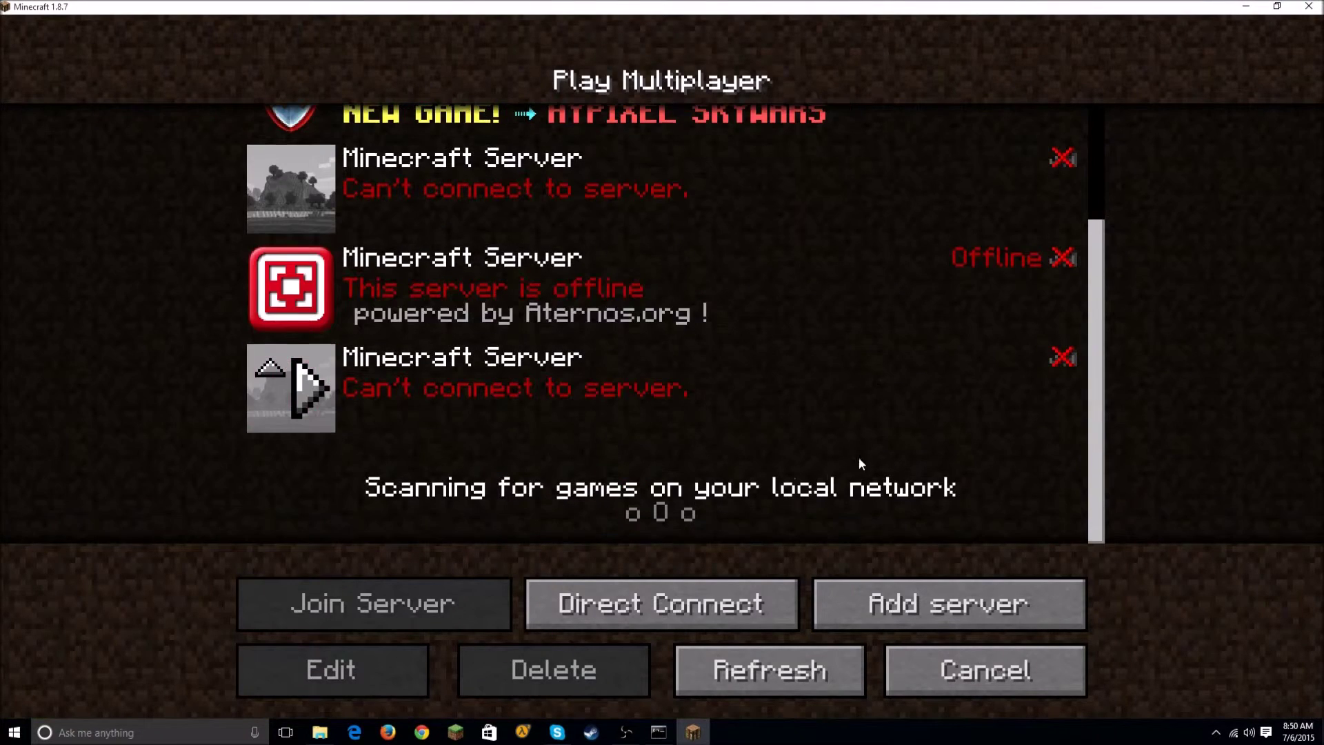
{"action": "left_click", "coordinate": [758, 413]}
{"action": "left_click", "coordinate": [334, 673]}
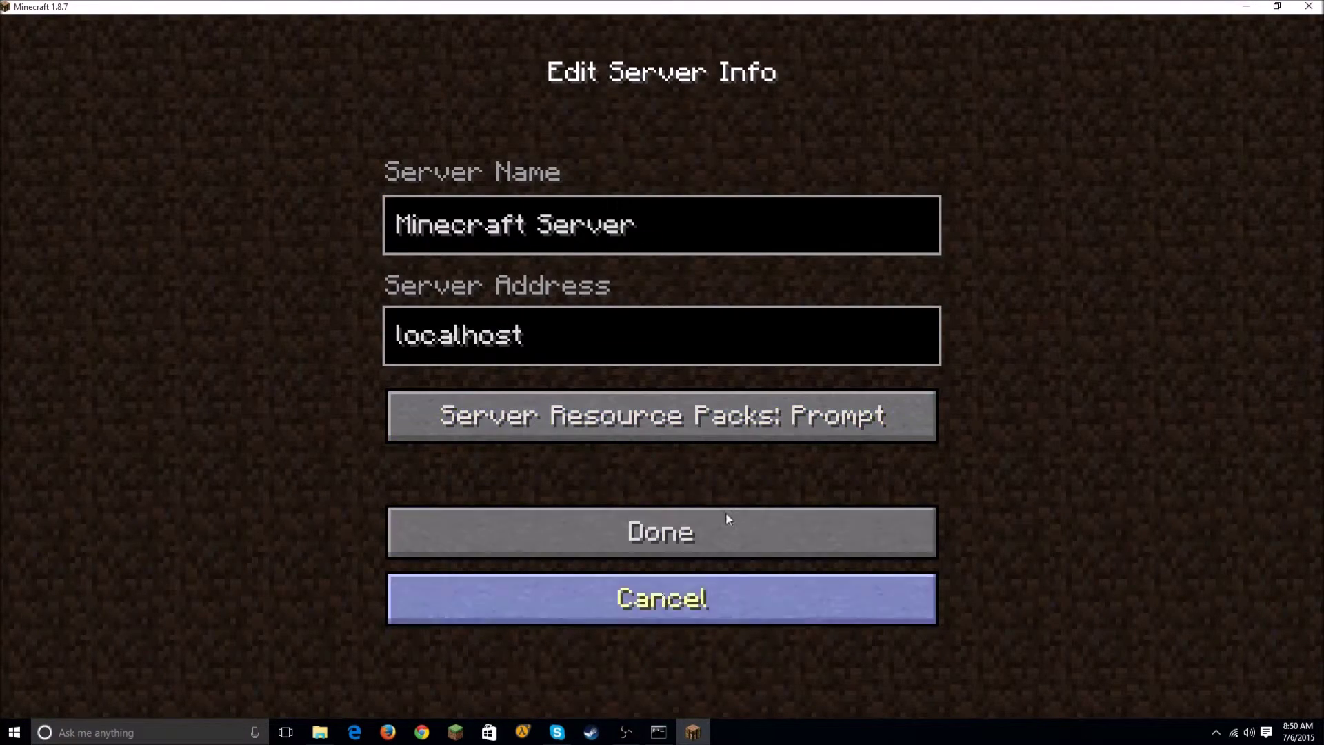
{"action": "left_click", "coordinate": [666, 598]}
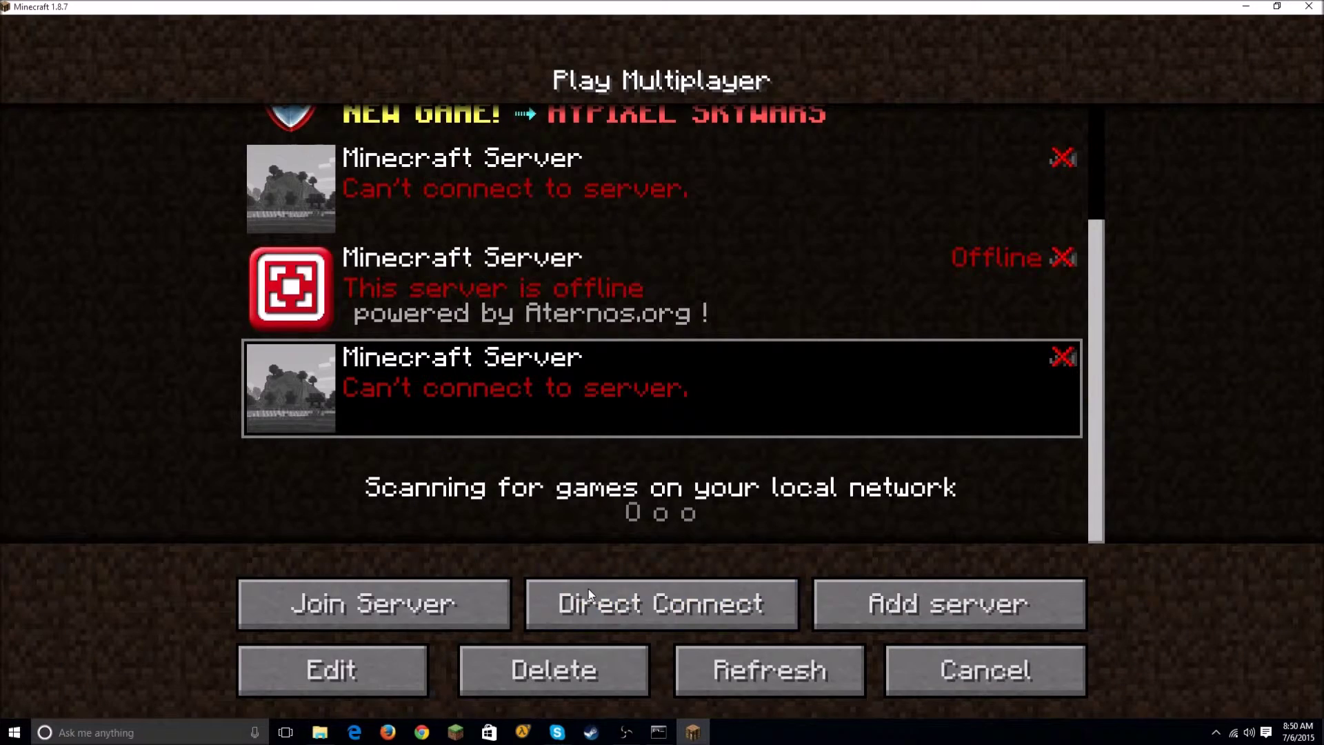
{"action": "left_click", "coordinate": [552, 670]}
{"action": "left_click", "coordinate": [540, 428]}
Step: Add a new server with address 'localhost' and select it in the list
{"action": "left_click", "coordinate": [896, 604]}
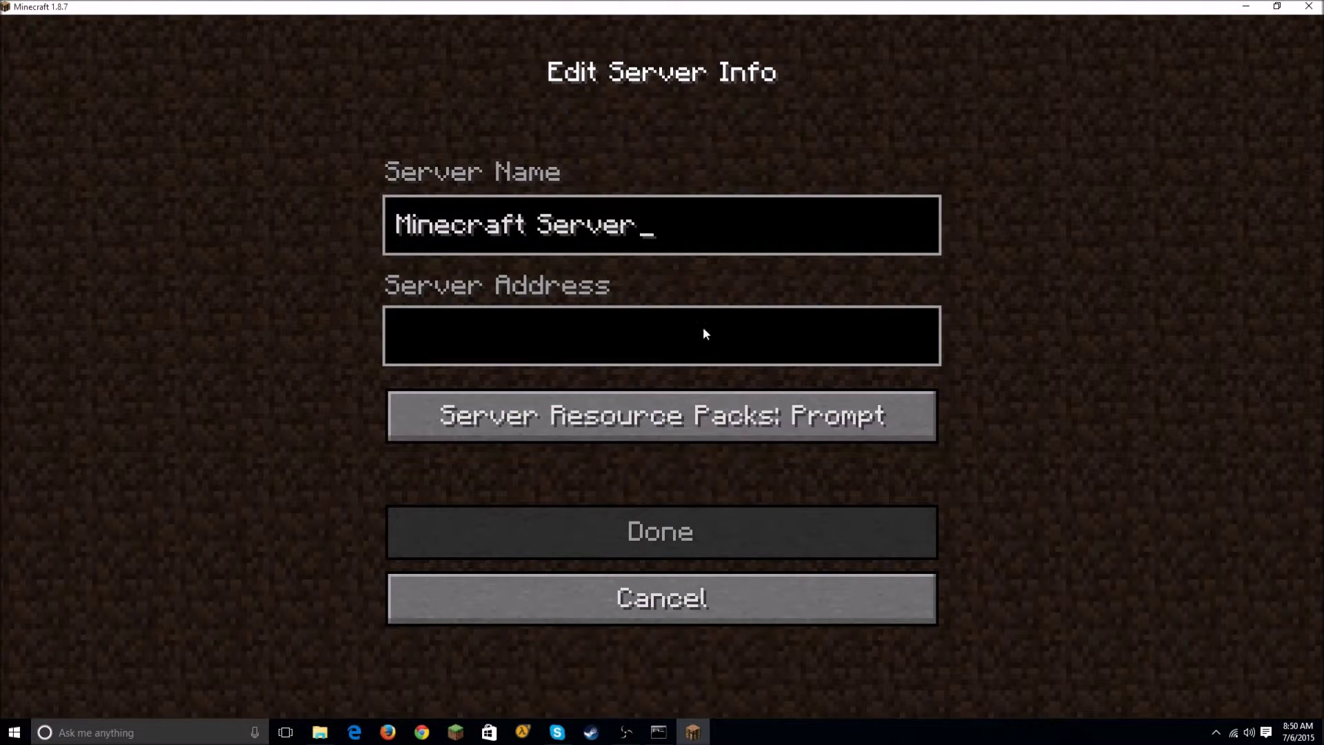
{"action": "left_click", "coordinate": [509, 342]}
{"action": "type", "text": "local"}
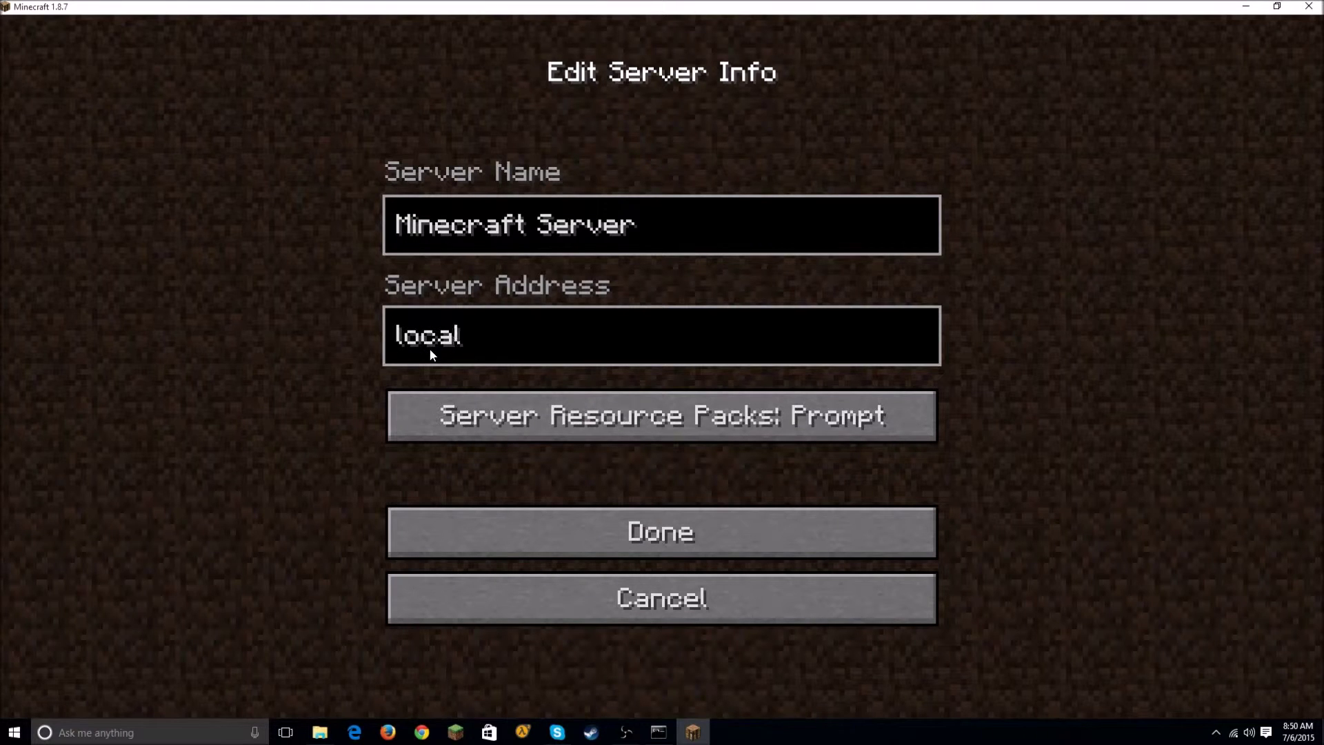
{"action": "type", "text": "host"}
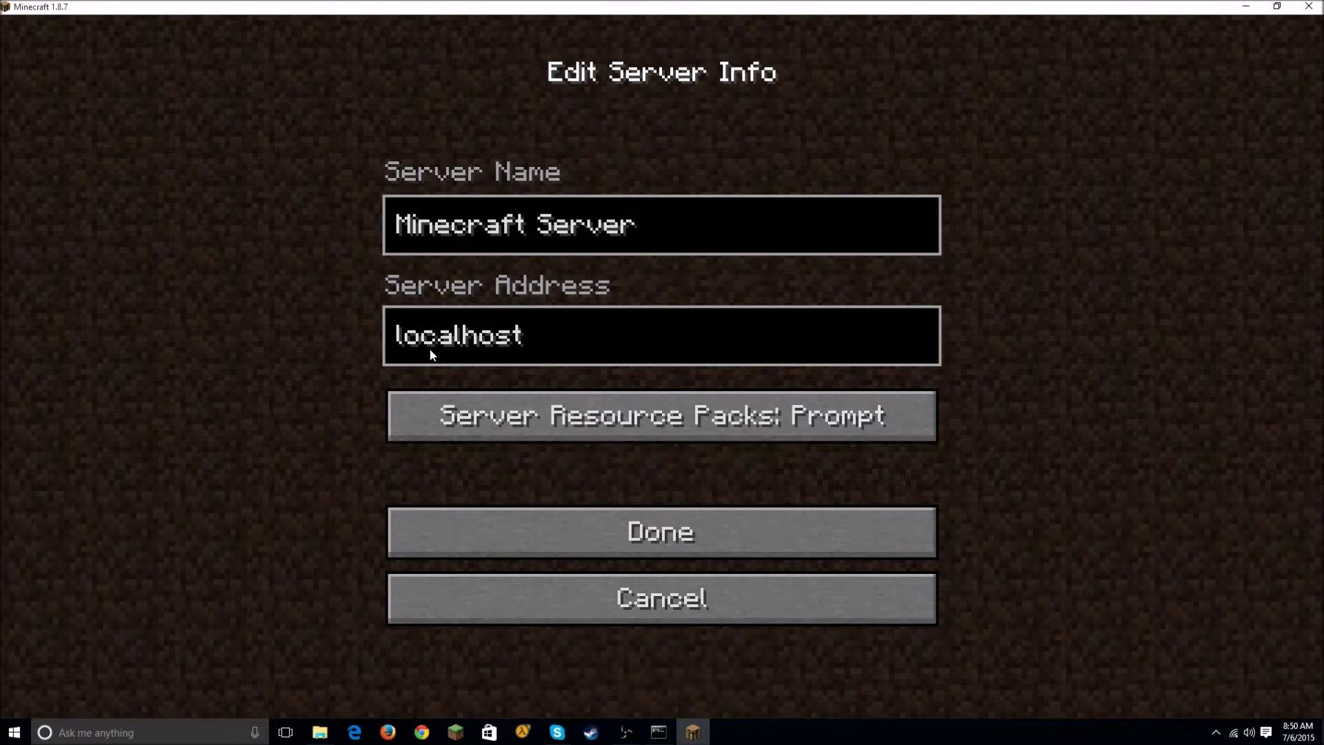
{"action": "left_click", "coordinate": [568, 524]}
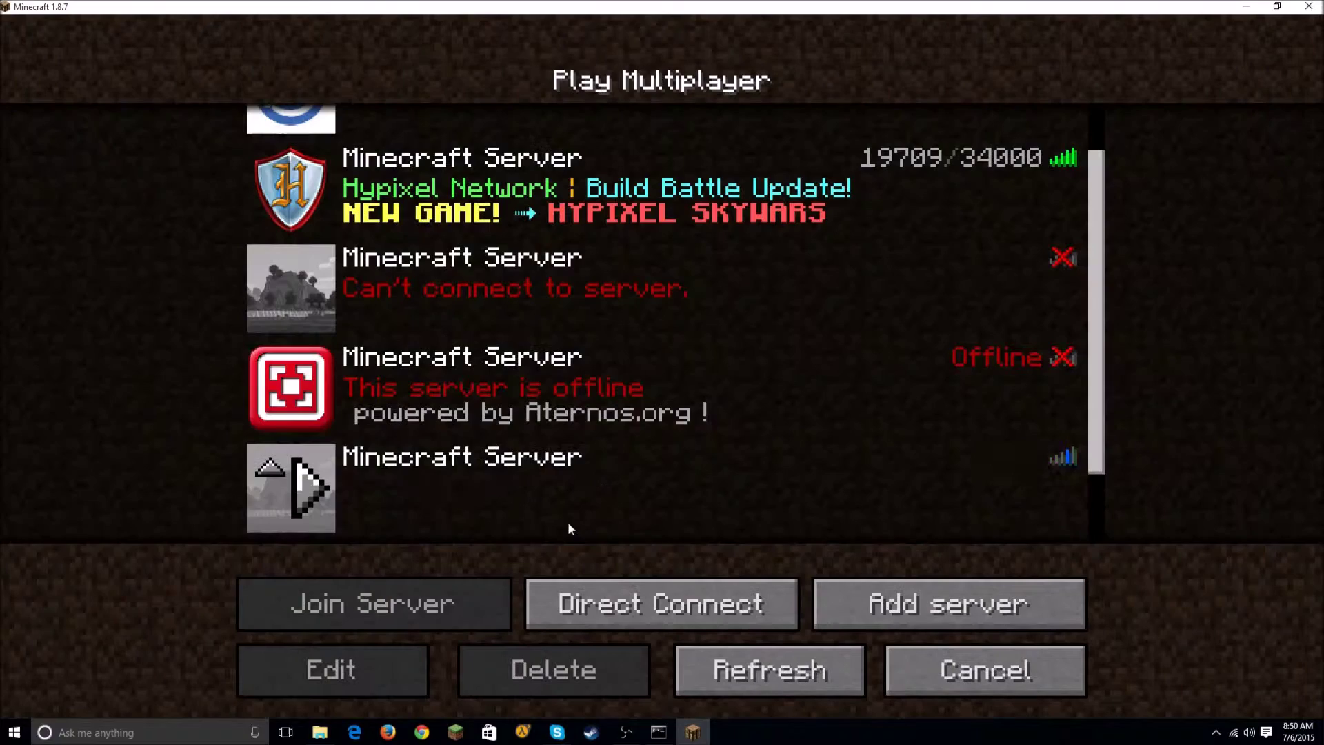
{"action": "scroll", "coordinate": [547, 362], "scroll_direction": "down", "scroll_amount": 3}
{"action": "left_click", "coordinate": [667, 376]}
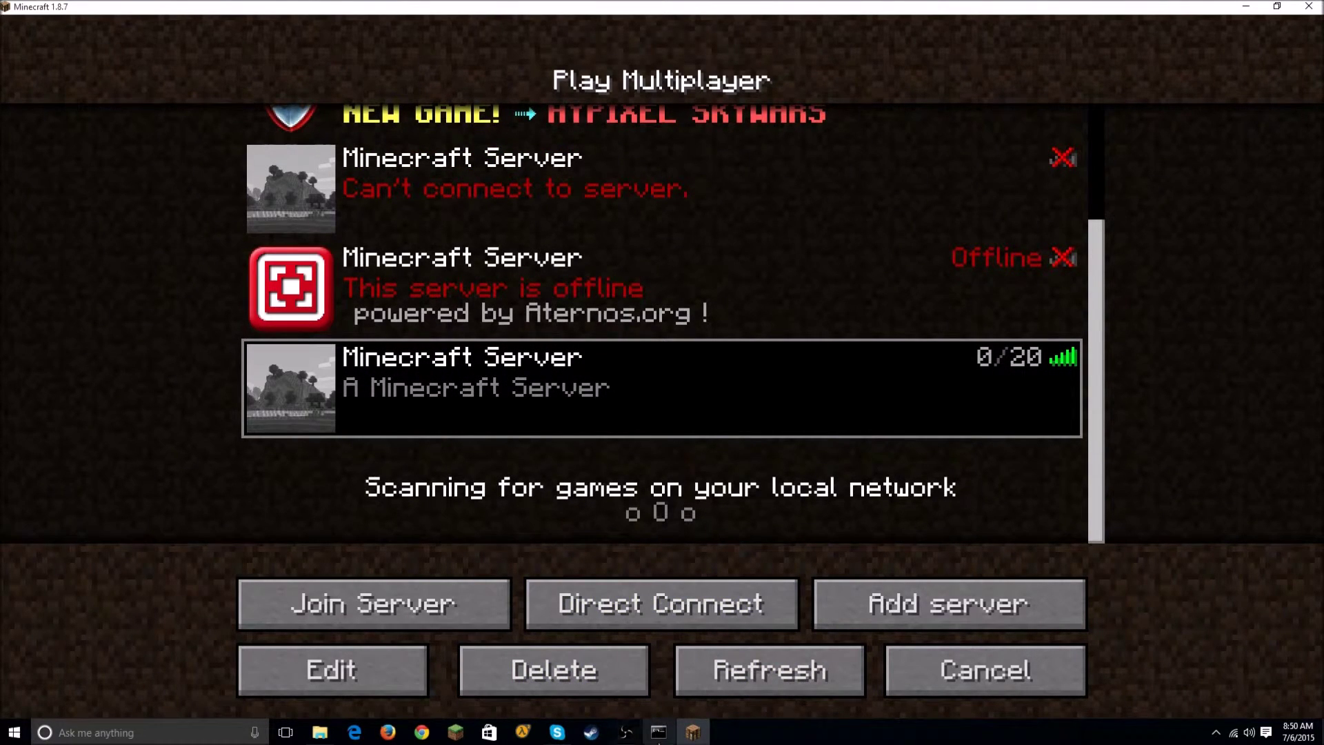
{"action": "left_click", "coordinate": [320, 733]}
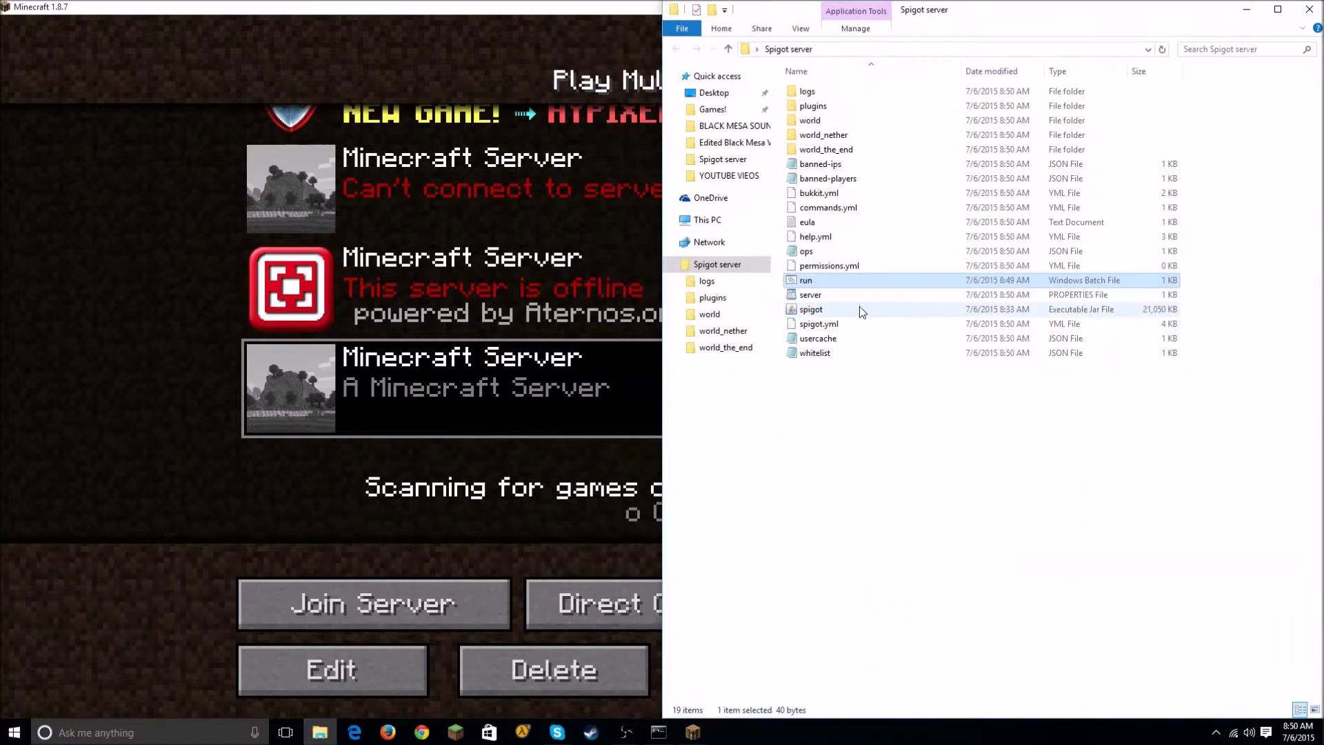
{"action": "left_click", "coordinate": [784, 393]}
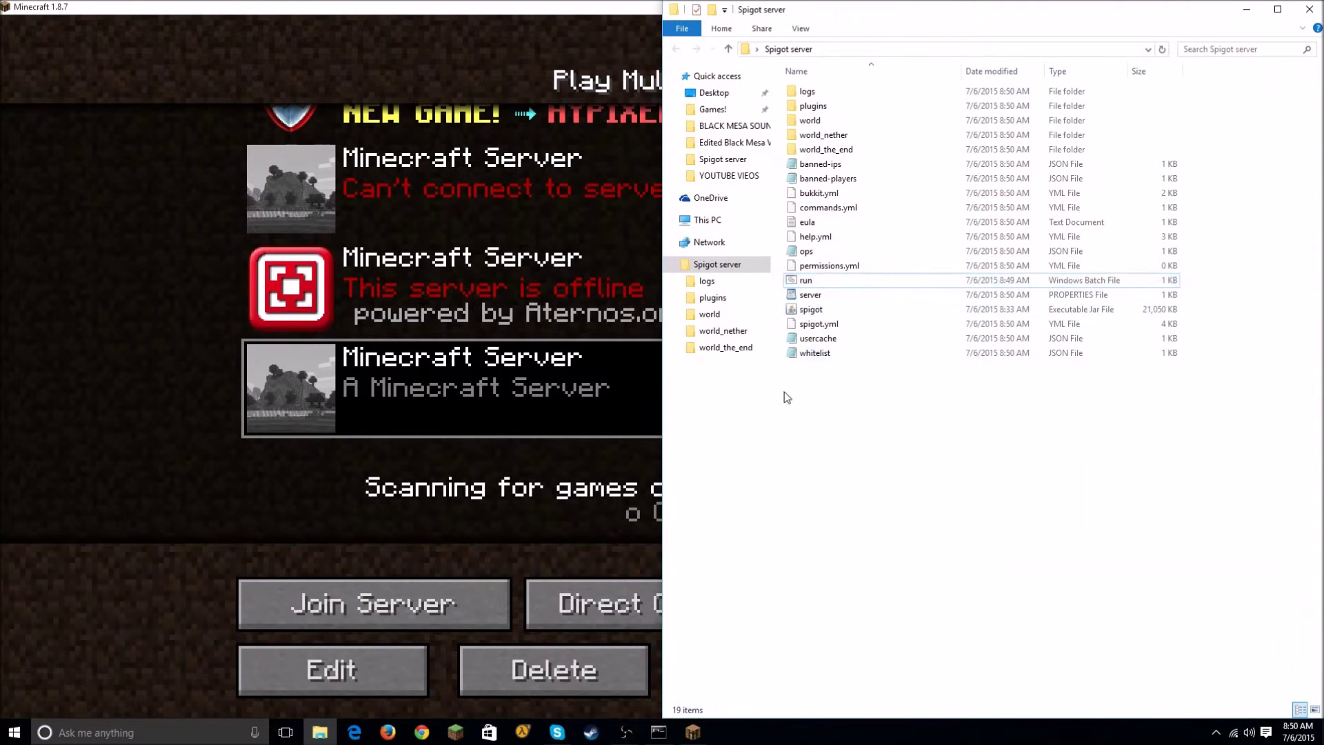
{"action": "double_click", "coordinate": [824, 295]}
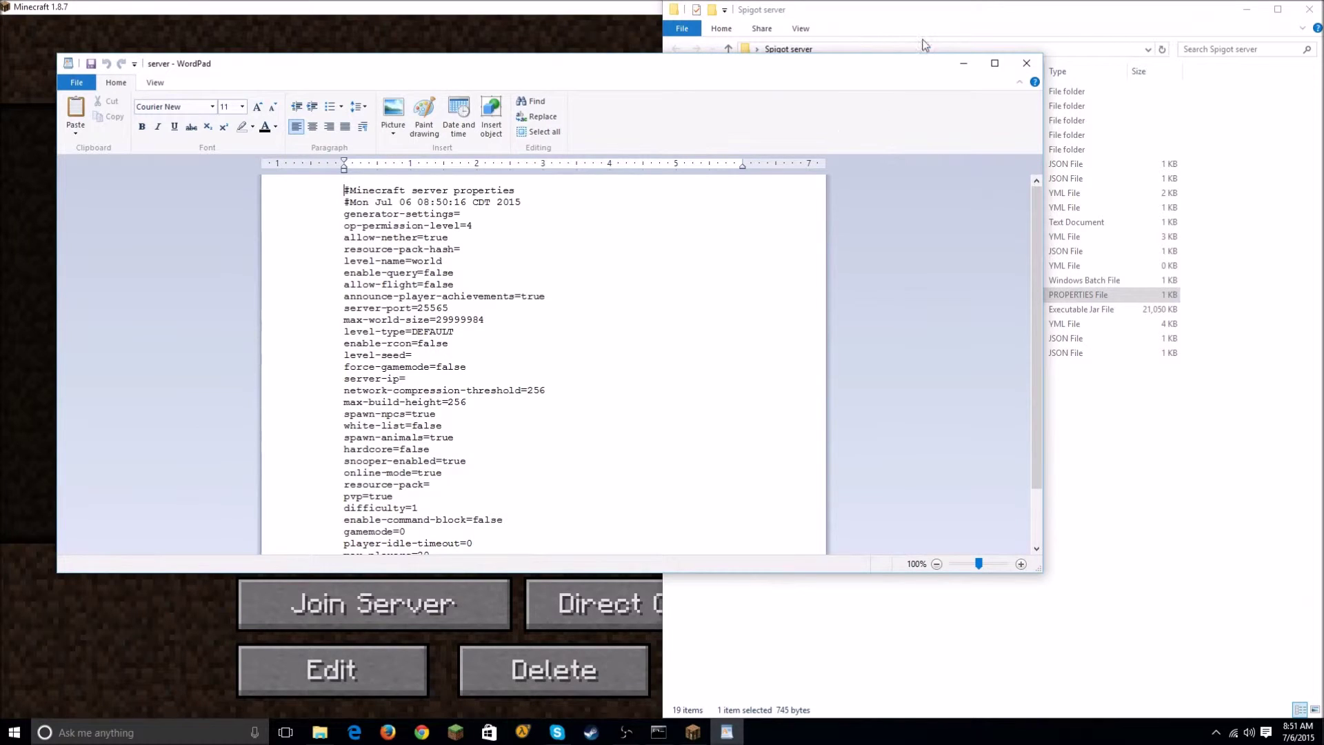
{"action": "left_click_drag", "start_coordinate": [902, 65], "coordinate": [839, 303]}
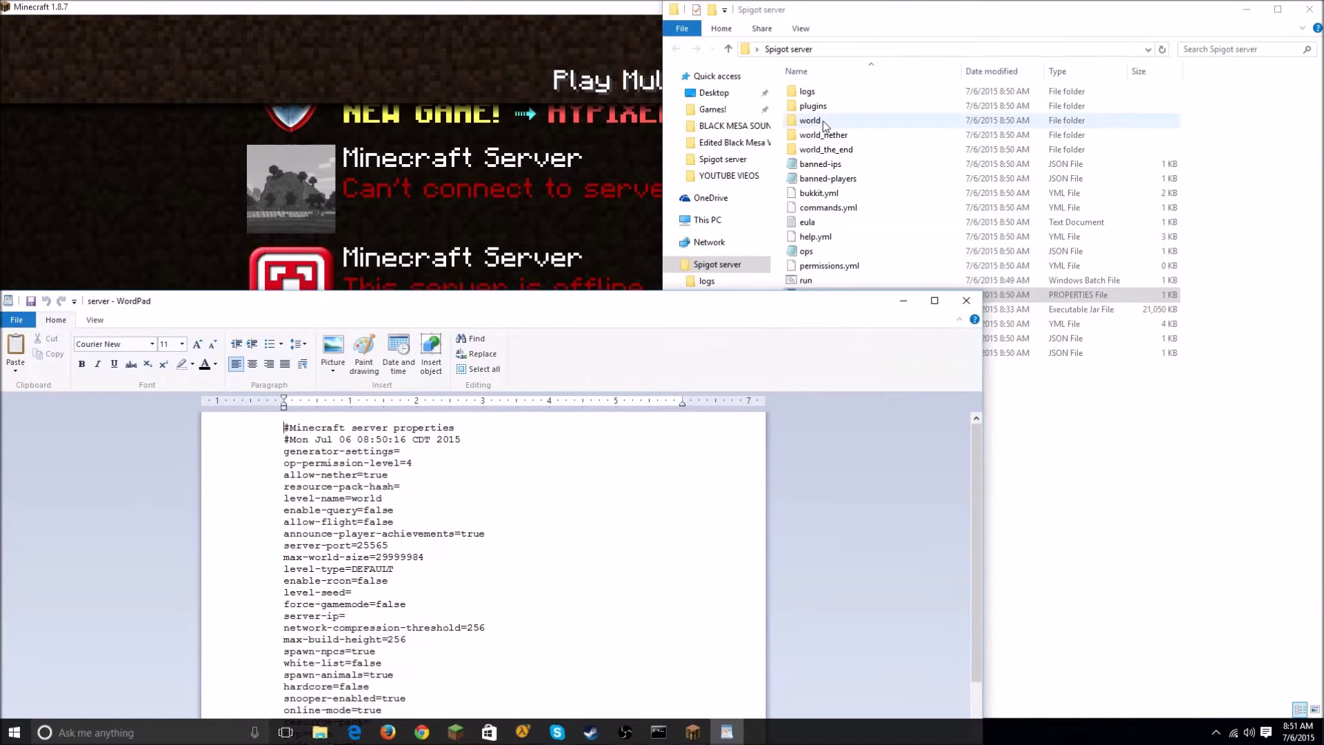
{"action": "left_click_drag", "start_coordinate": [616, 295], "coordinate": [663, 82]}
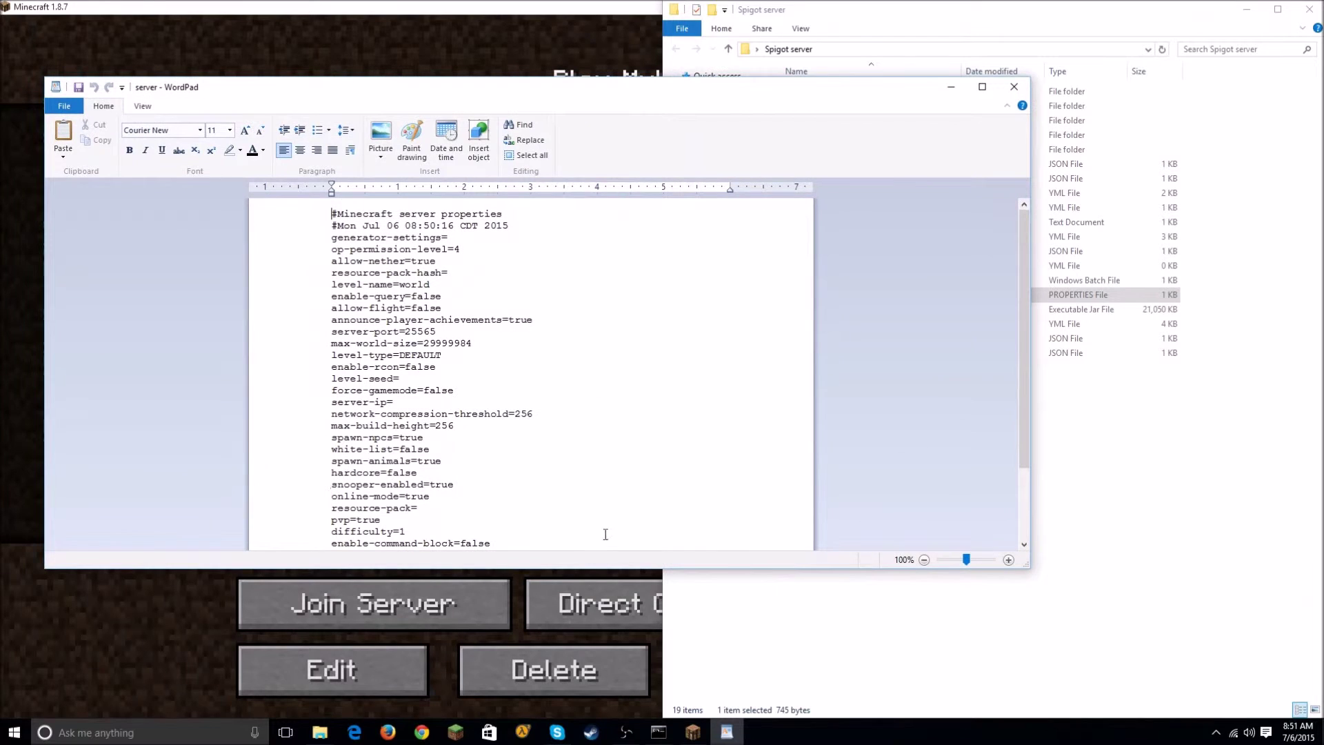
{"action": "double_click", "coordinate": [597, 568]}
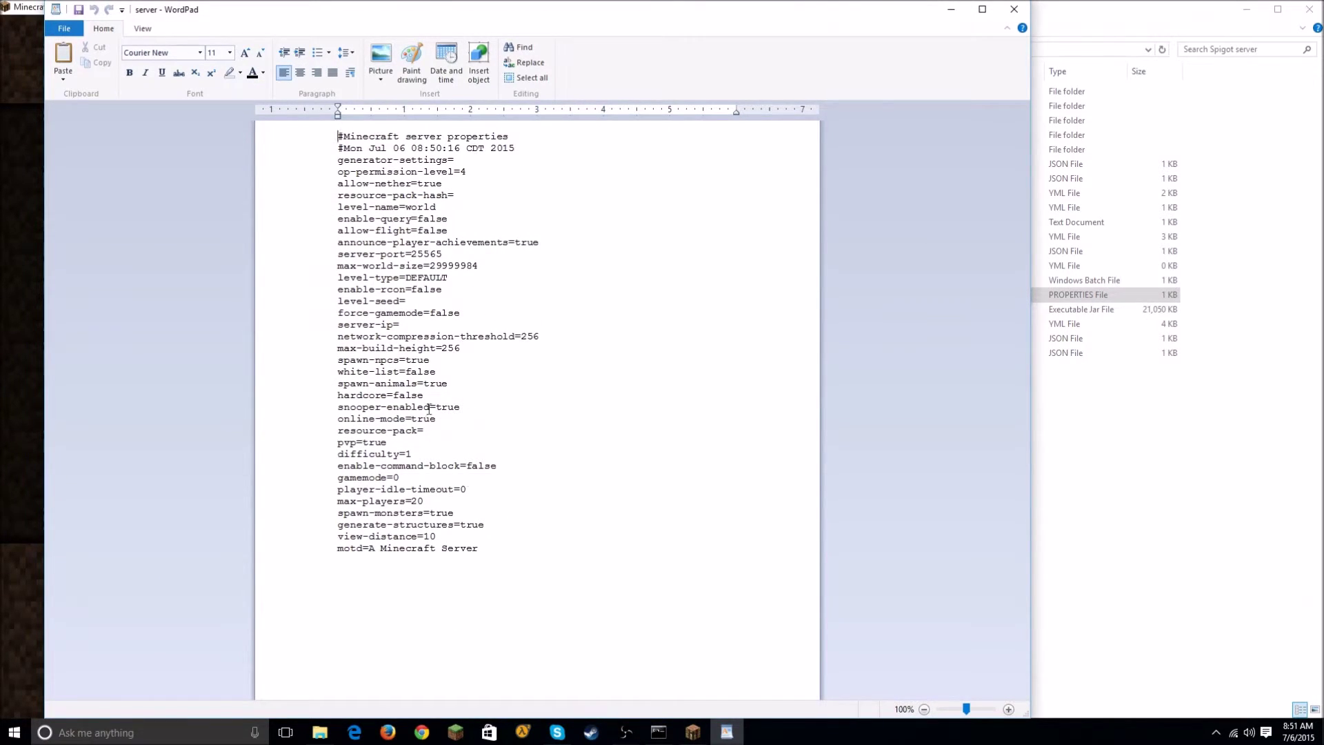
{"action": "left_click", "coordinate": [1014, 9]}
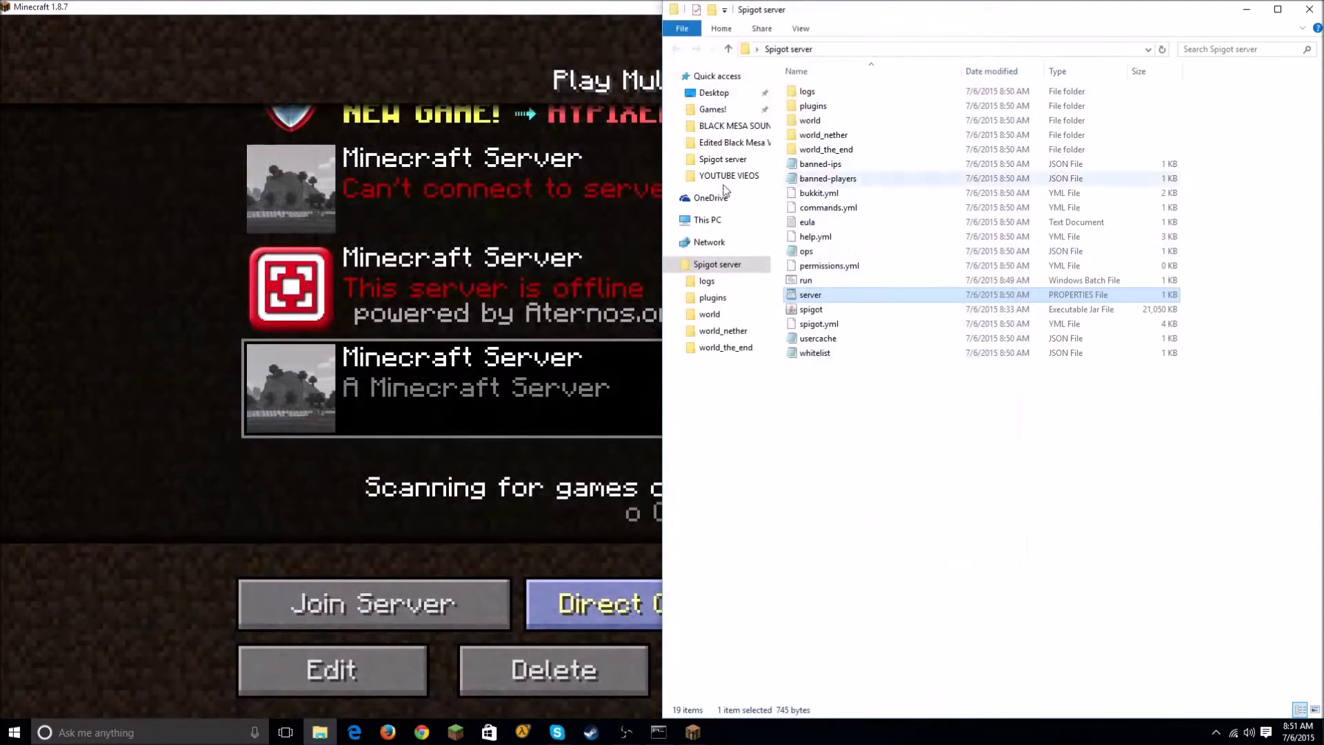
Step: Join the localhost server and walk up the hillside, breaking tall grass and a sunflower
{"action": "double_click", "coordinate": [450, 412]}
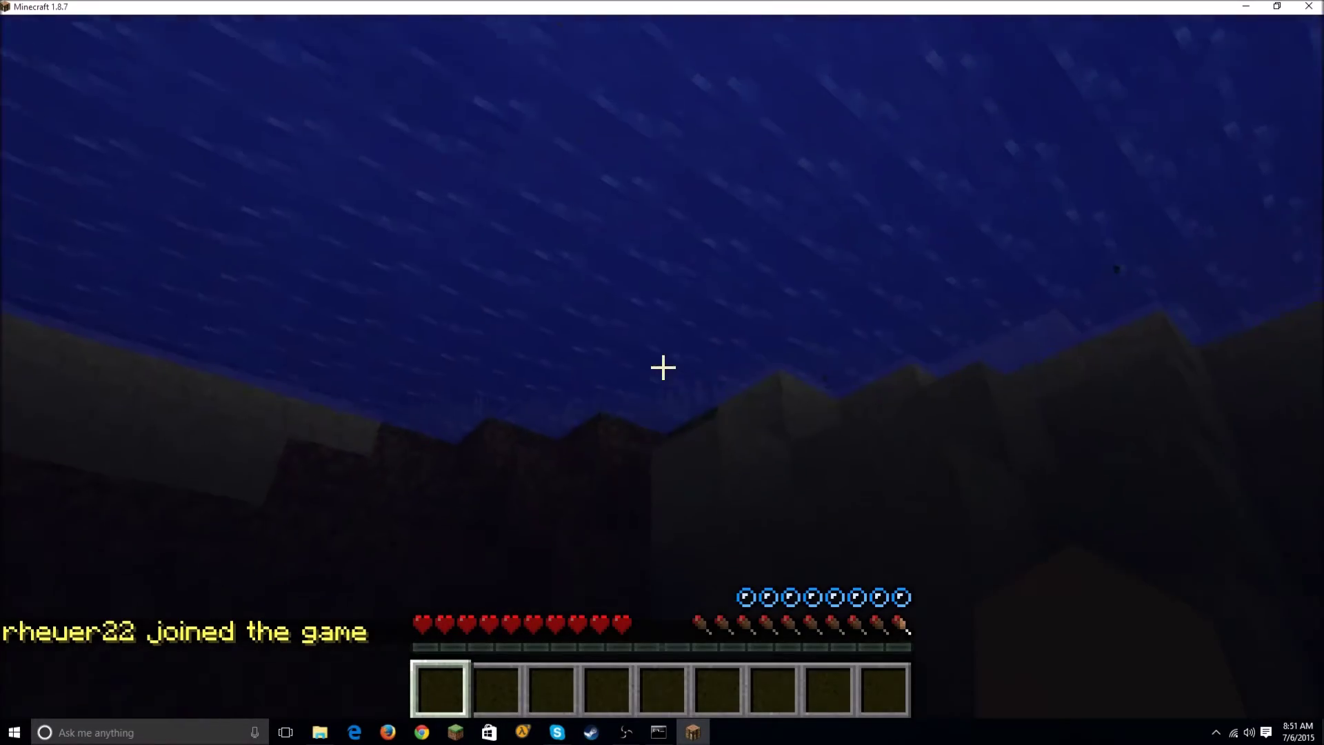
{"action": "key", "text": "space"}
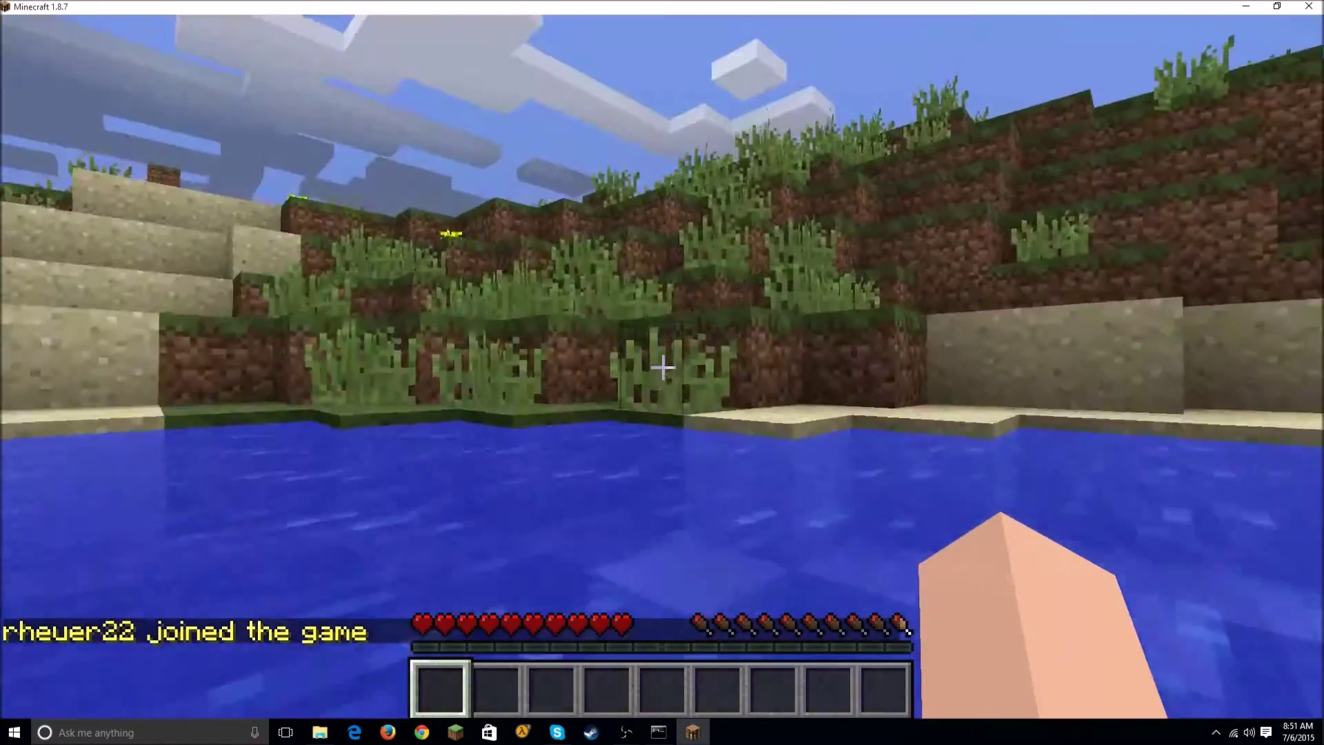
{"action": "key", "text": "w"}
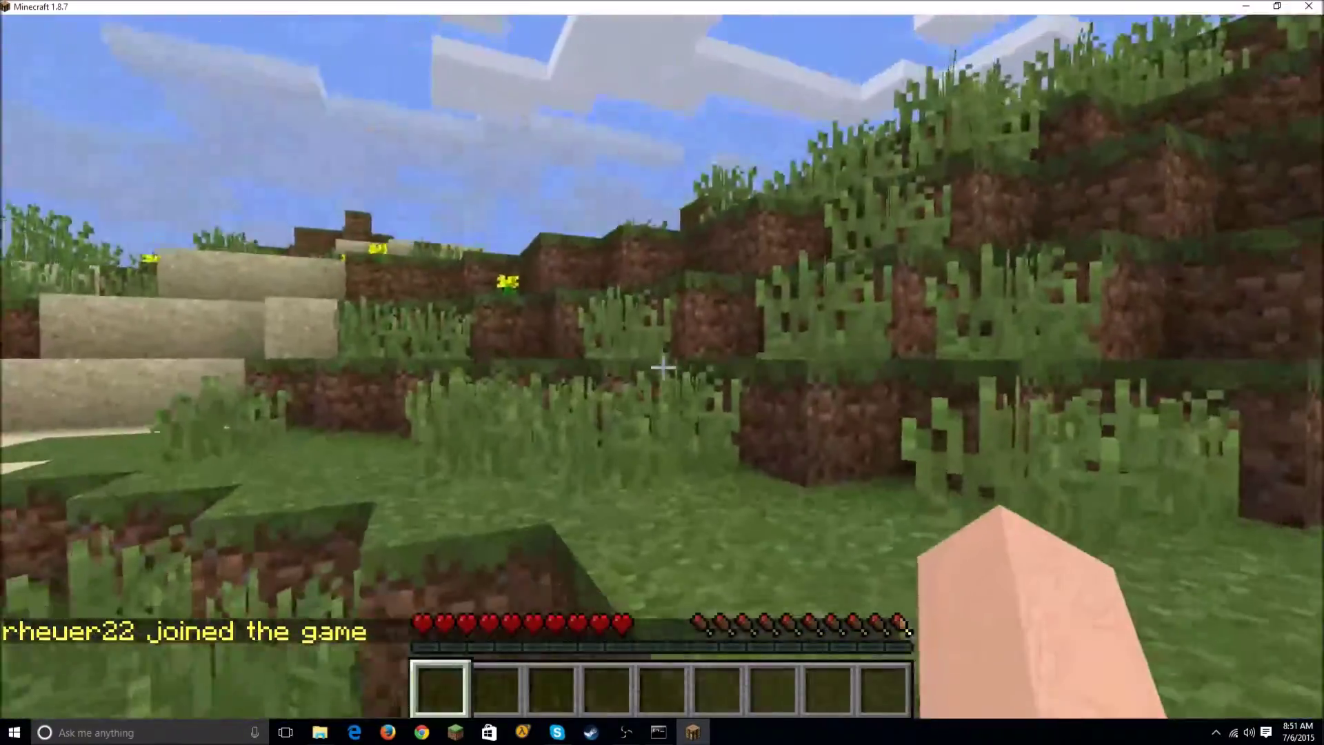
{"action": "key", "text": "w"}
{"action": "key", "text": "space"}
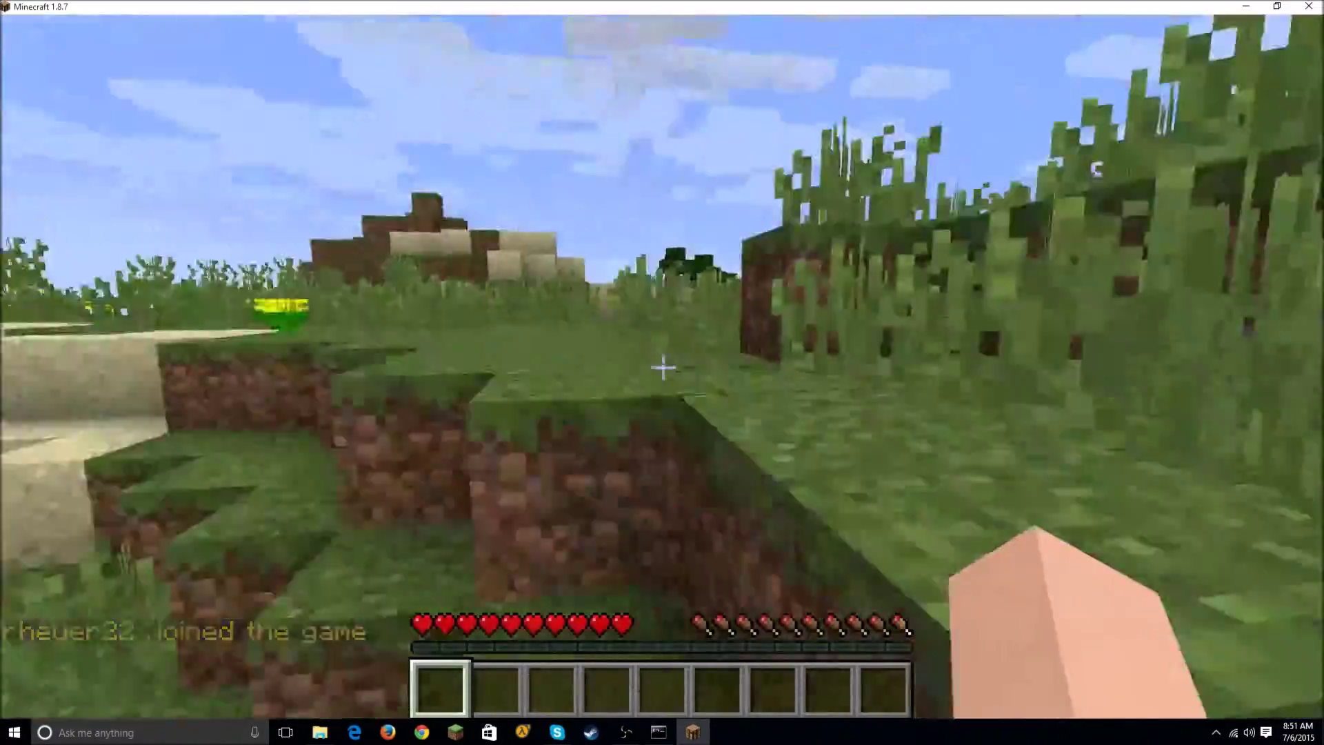
{"action": "key", "text": "w"}
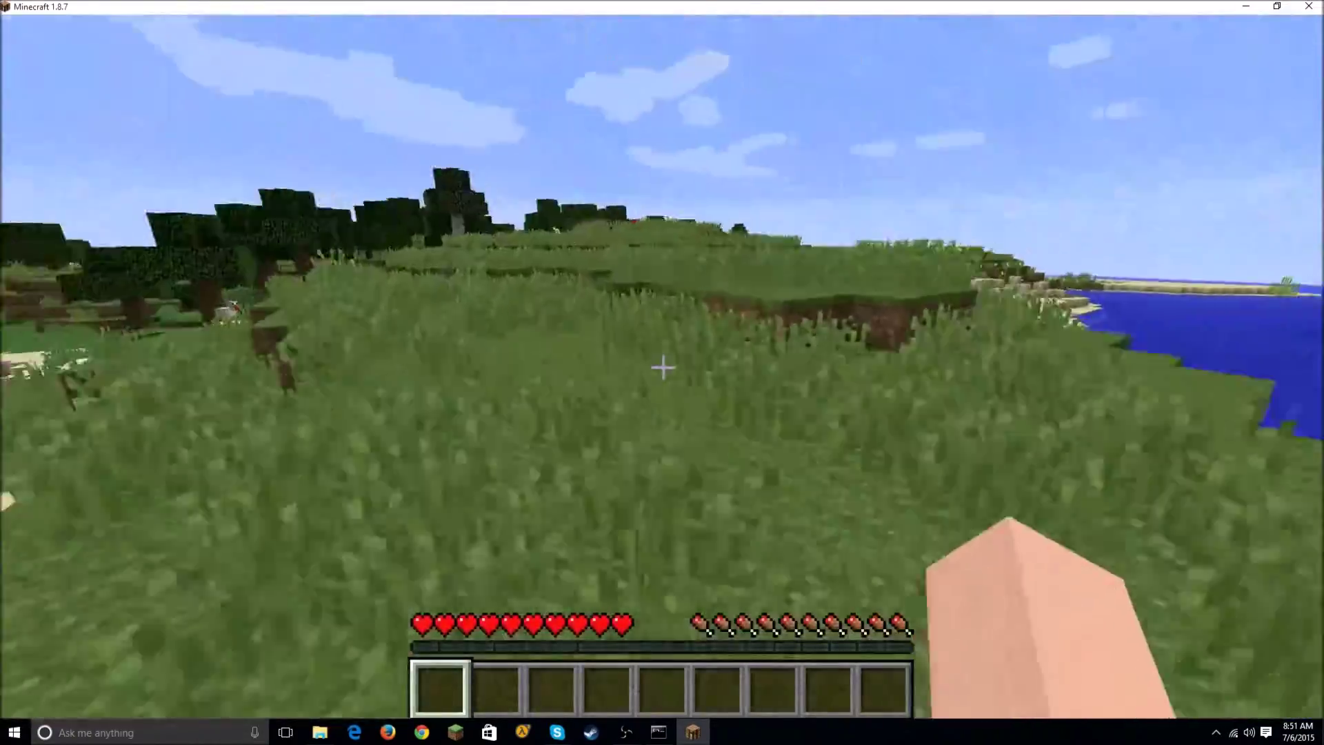
{"action": "key", "text": "w"}
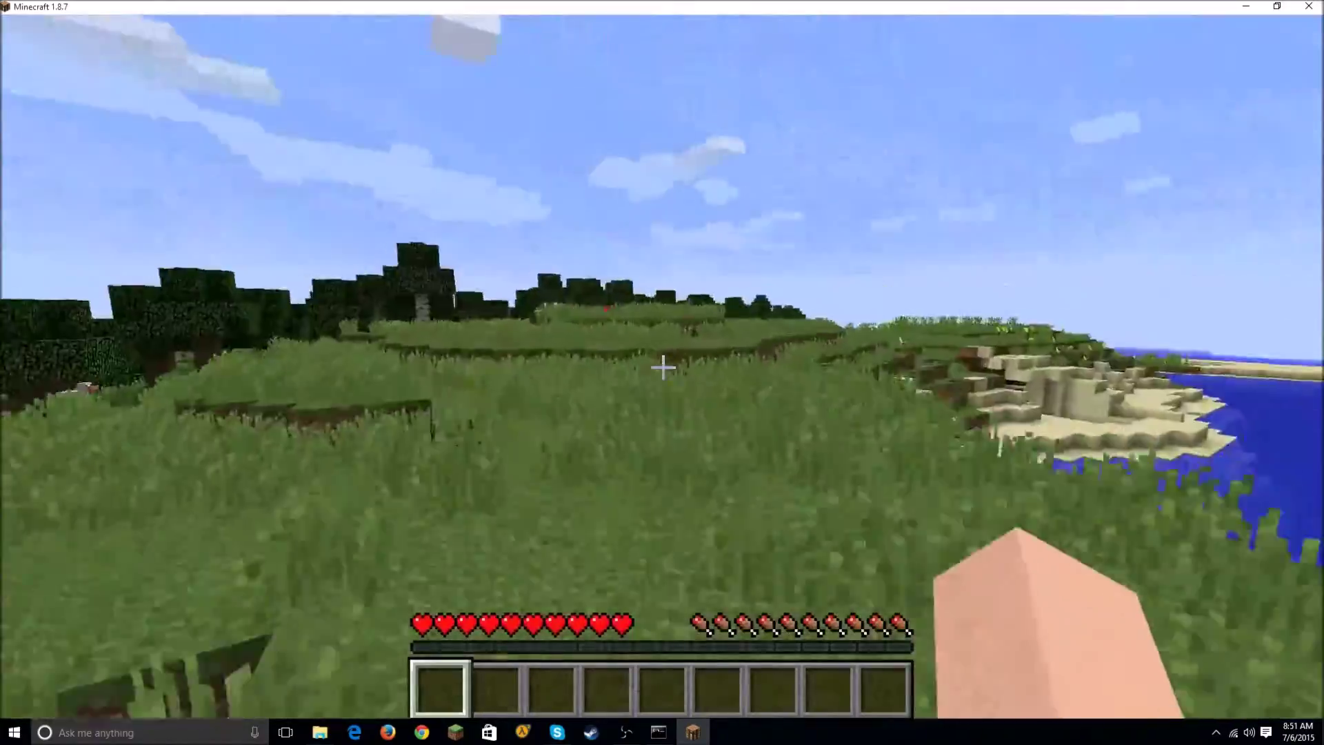
{"action": "left_click", "coordinate": [662, 368]}
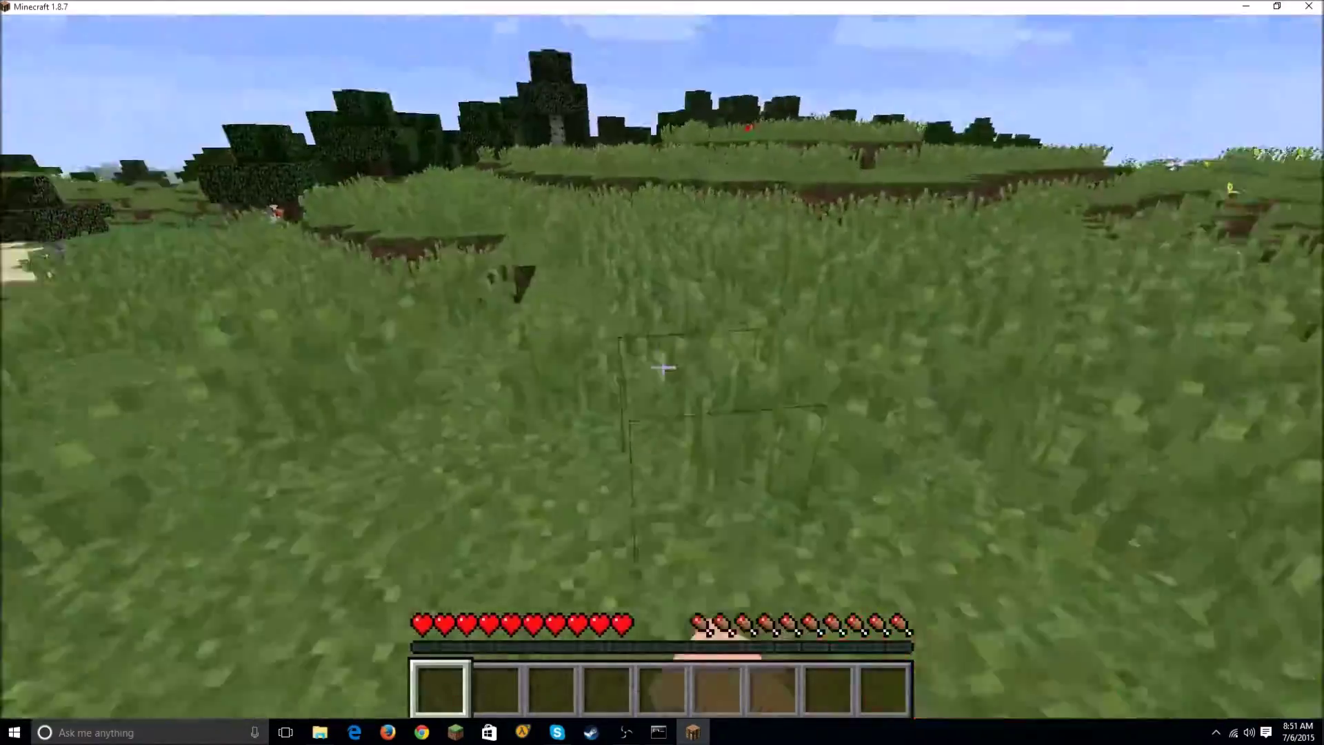
{"action": "left_click", "coordinate": [662, 368]}
{"action": "key", "text": "w"}
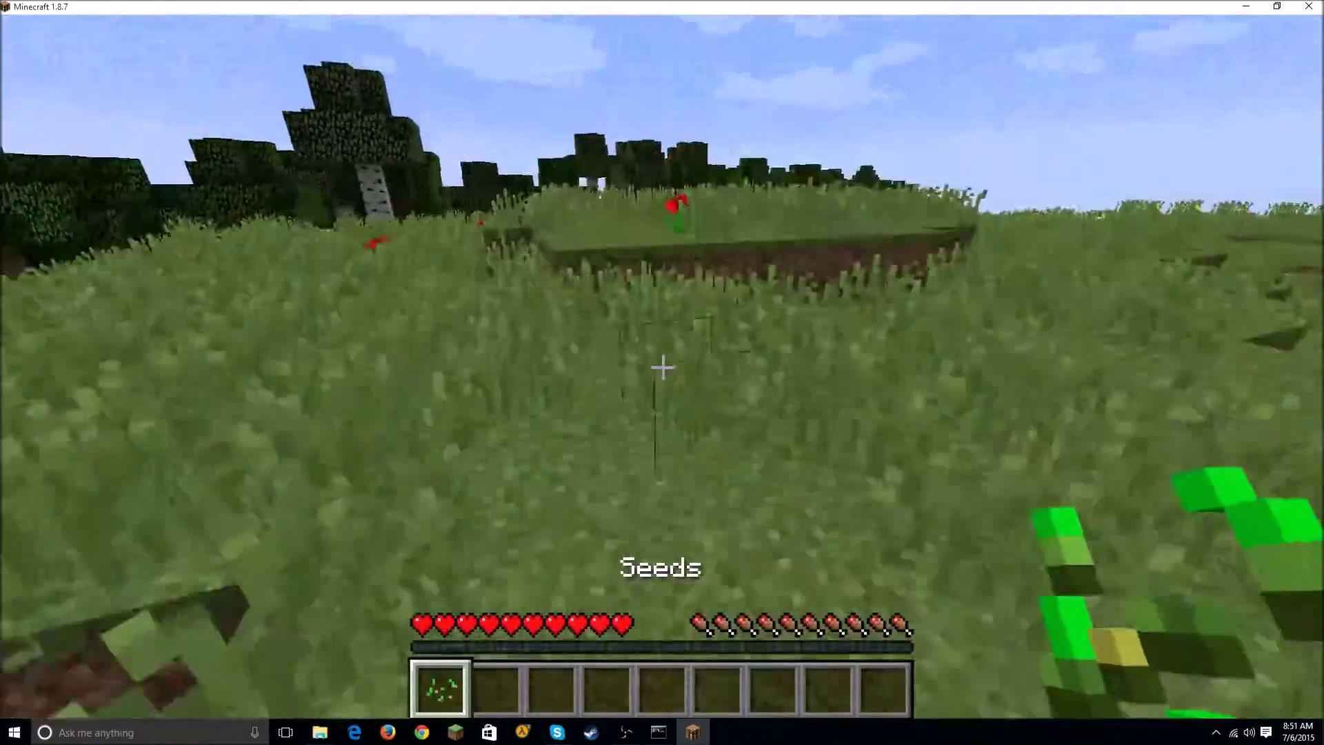
{"action": "key", "text": "w"}
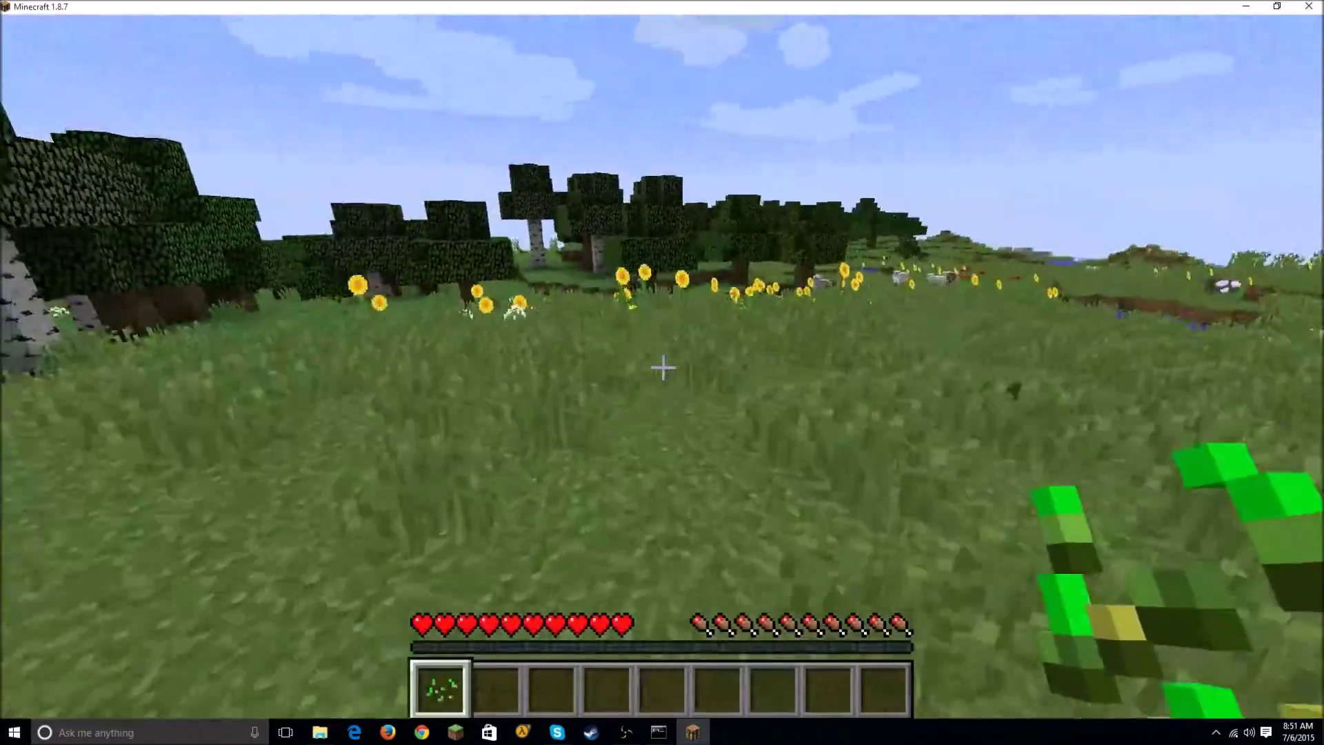
{"action": "key", "text": "w"}
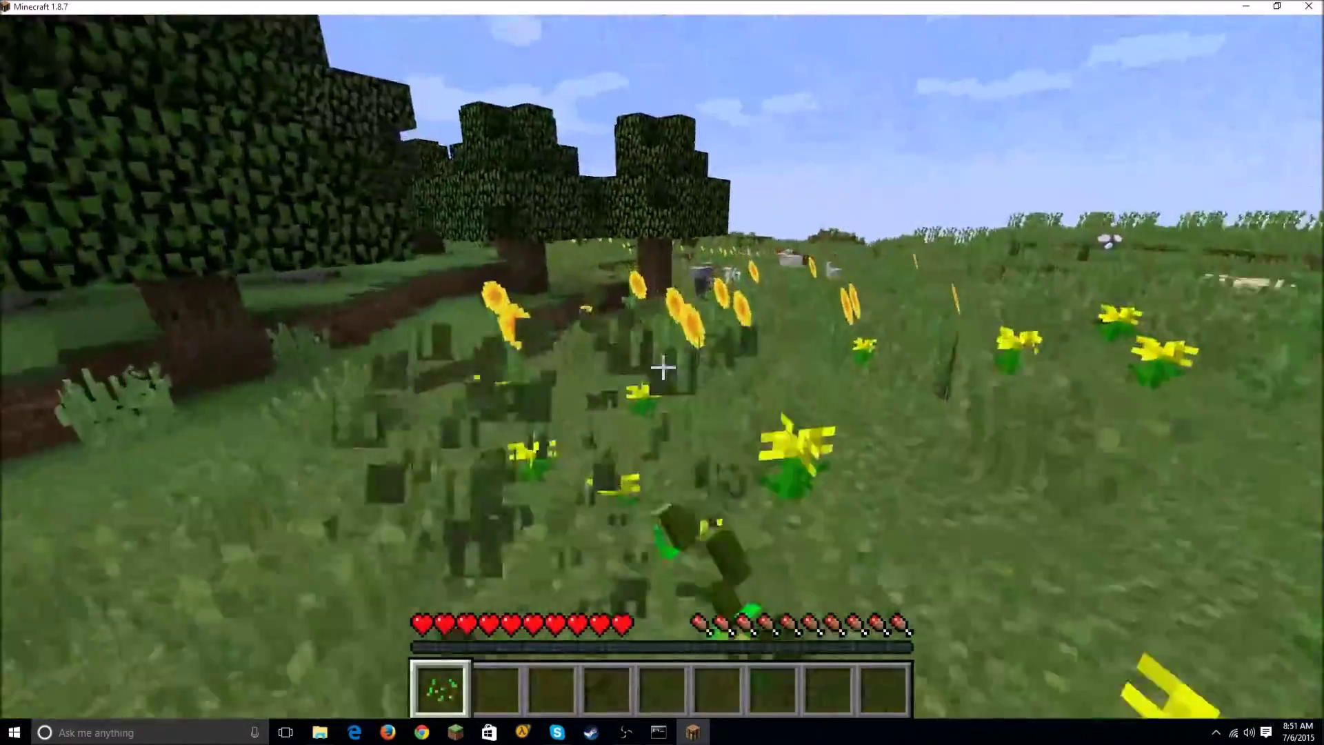
{"action": "left_click", "coordinate": [662, 368]}
Step: Walk toward the trees and sheep, then send a chat command that is refused
{"action": "key", "text": "w"}
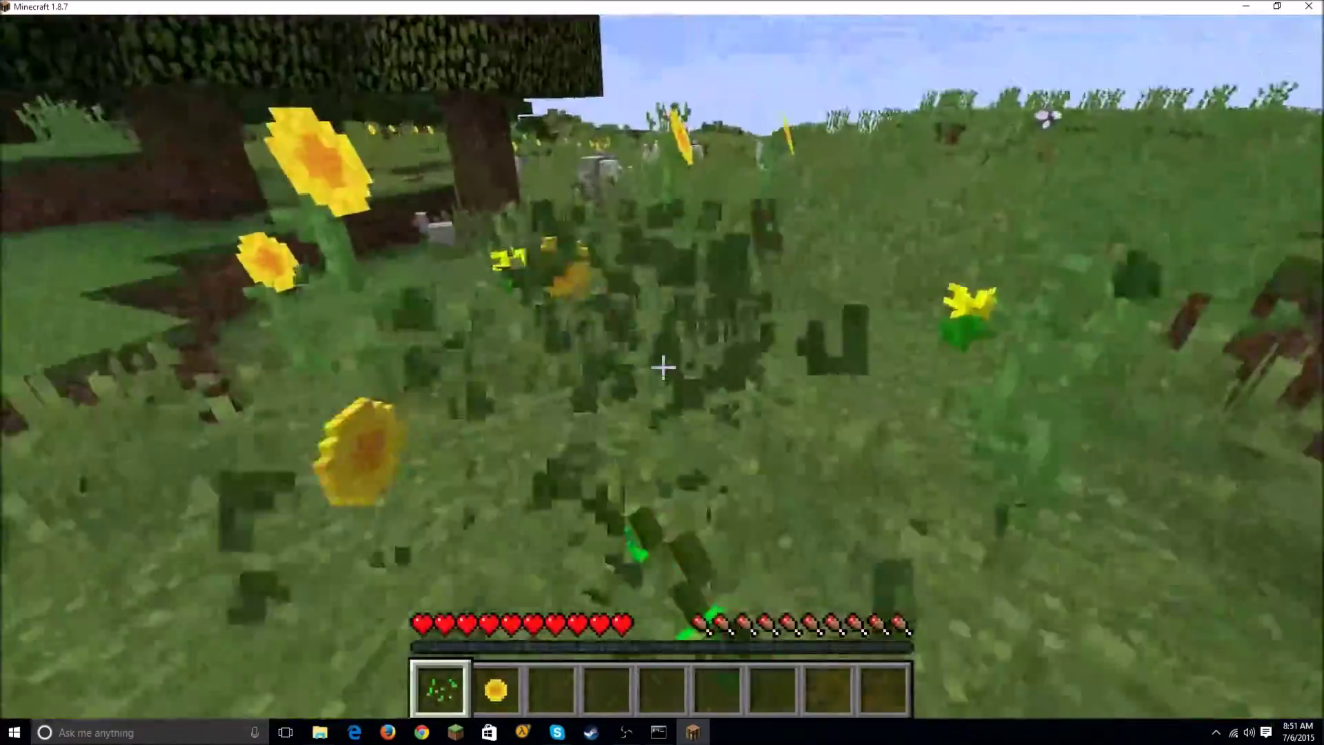
{"action": "key", "text": "w"}
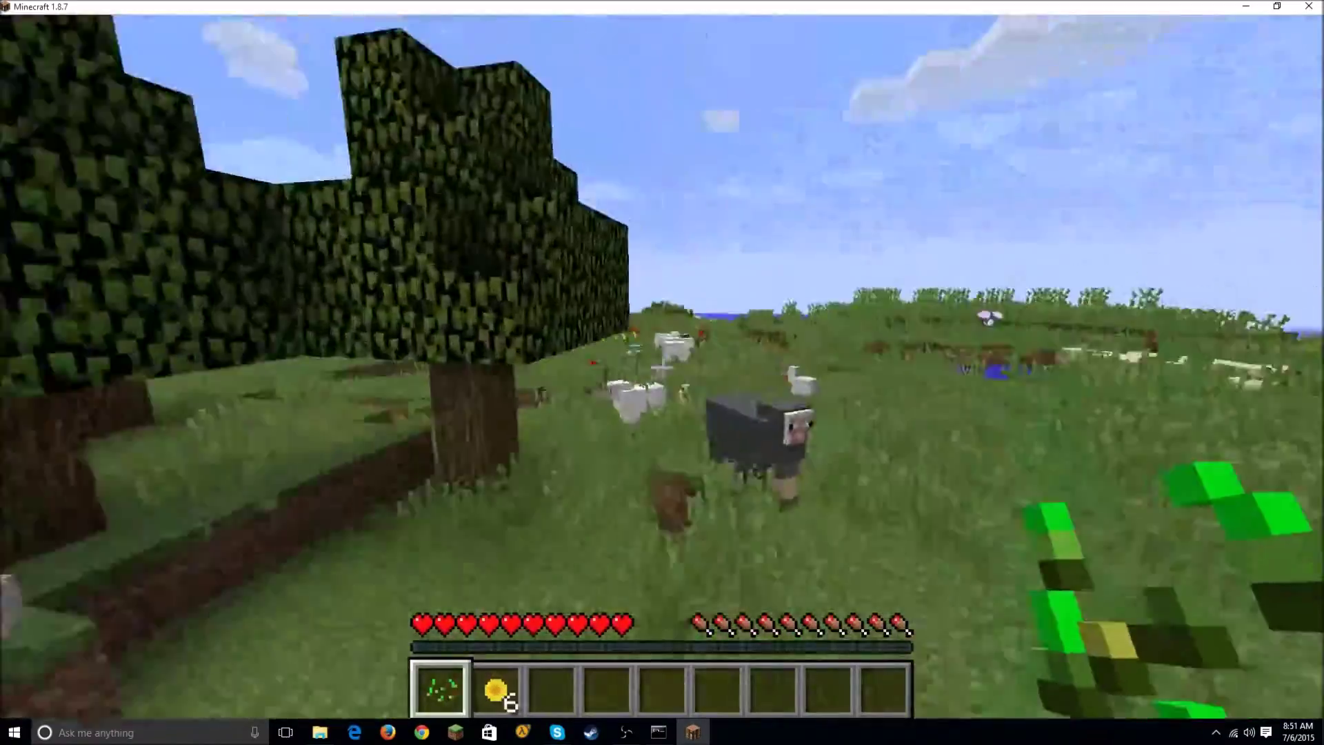
{"action": "key", "text": "w"}
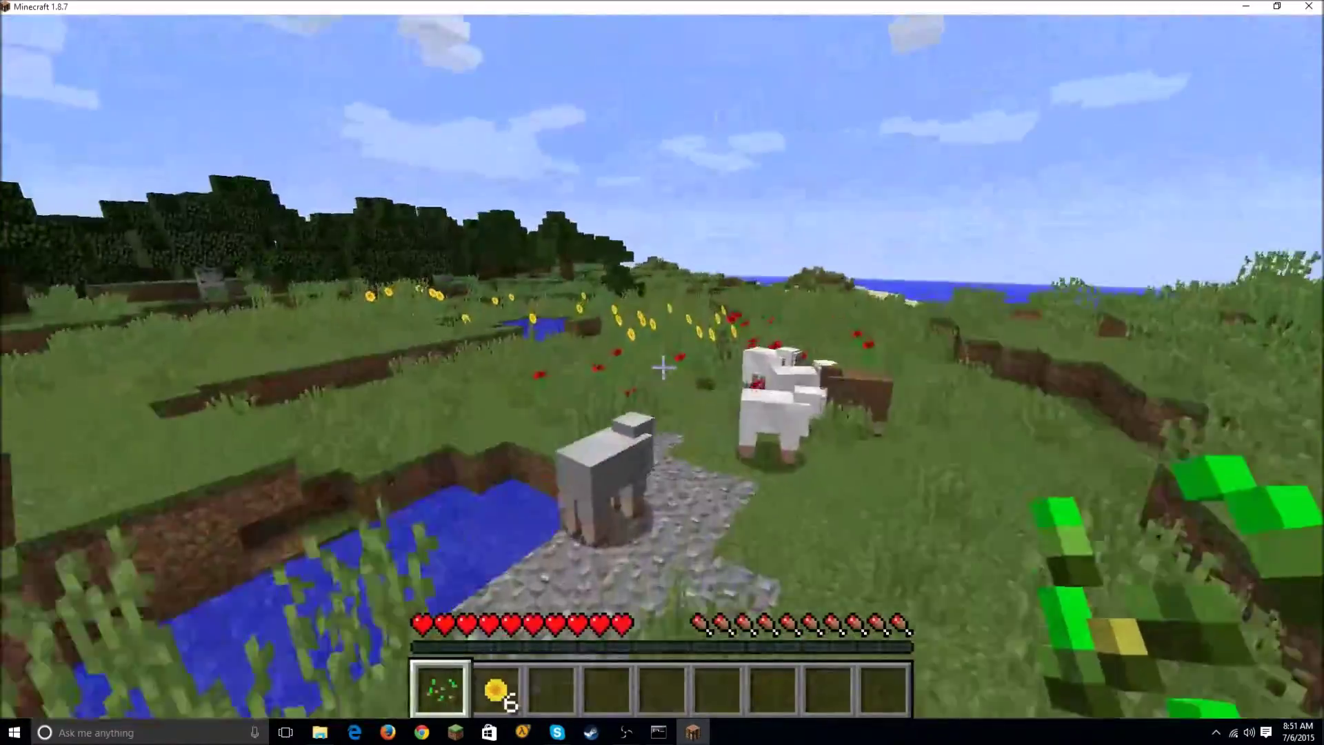
{"action": "key", "text": "w"}
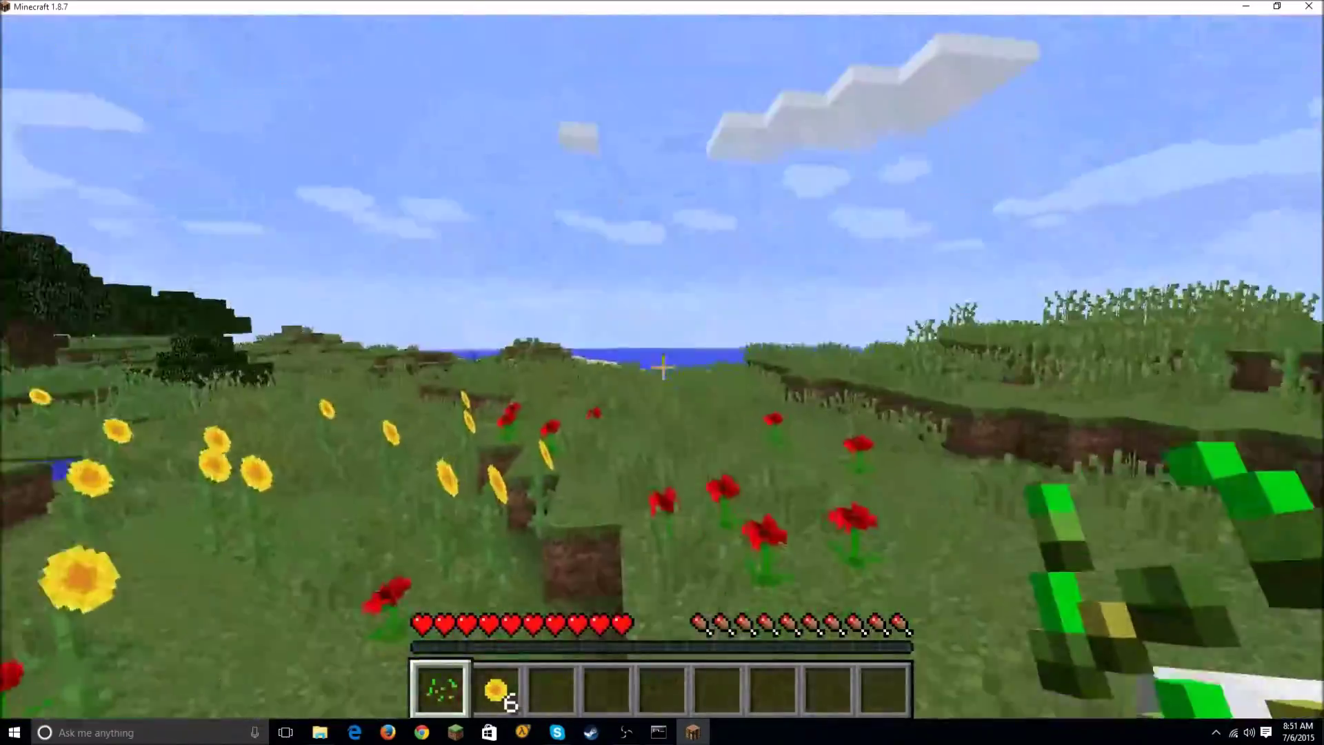
{"action": "key", "text": "w"}
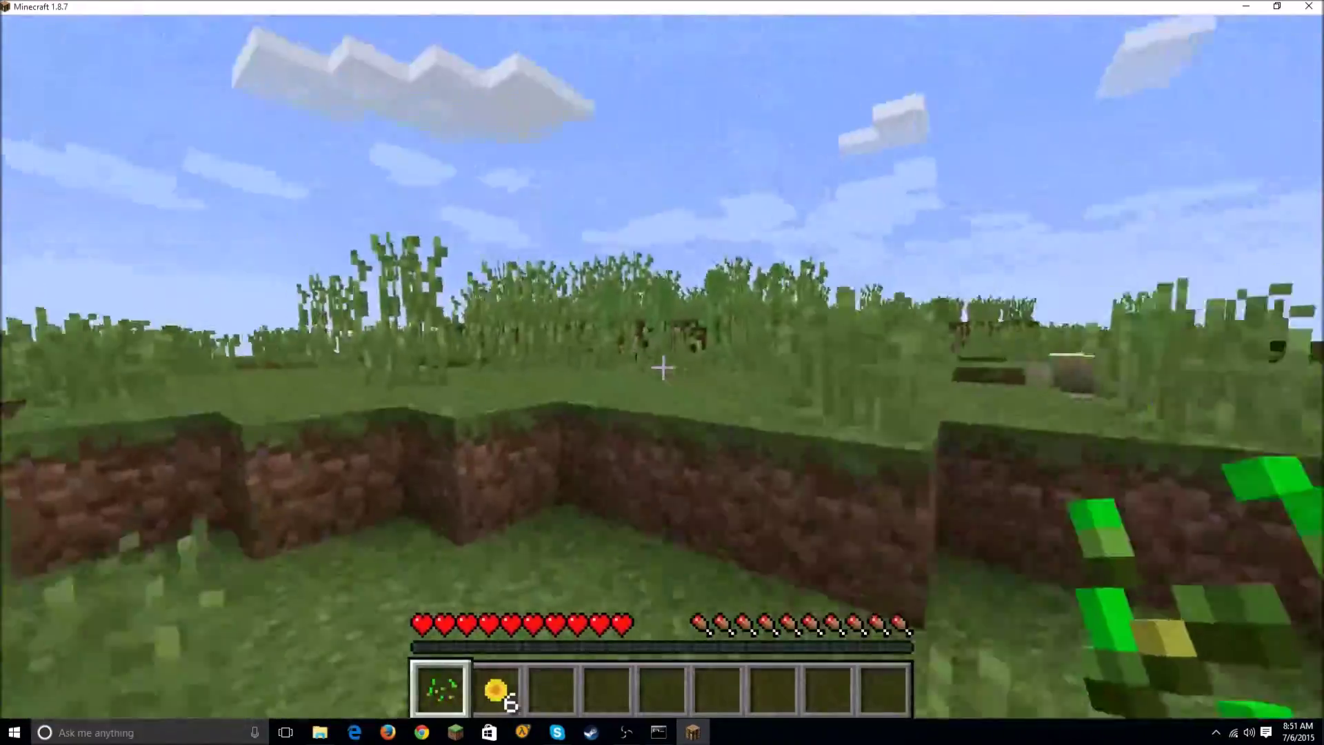
{"action": "key", "text": "w"}
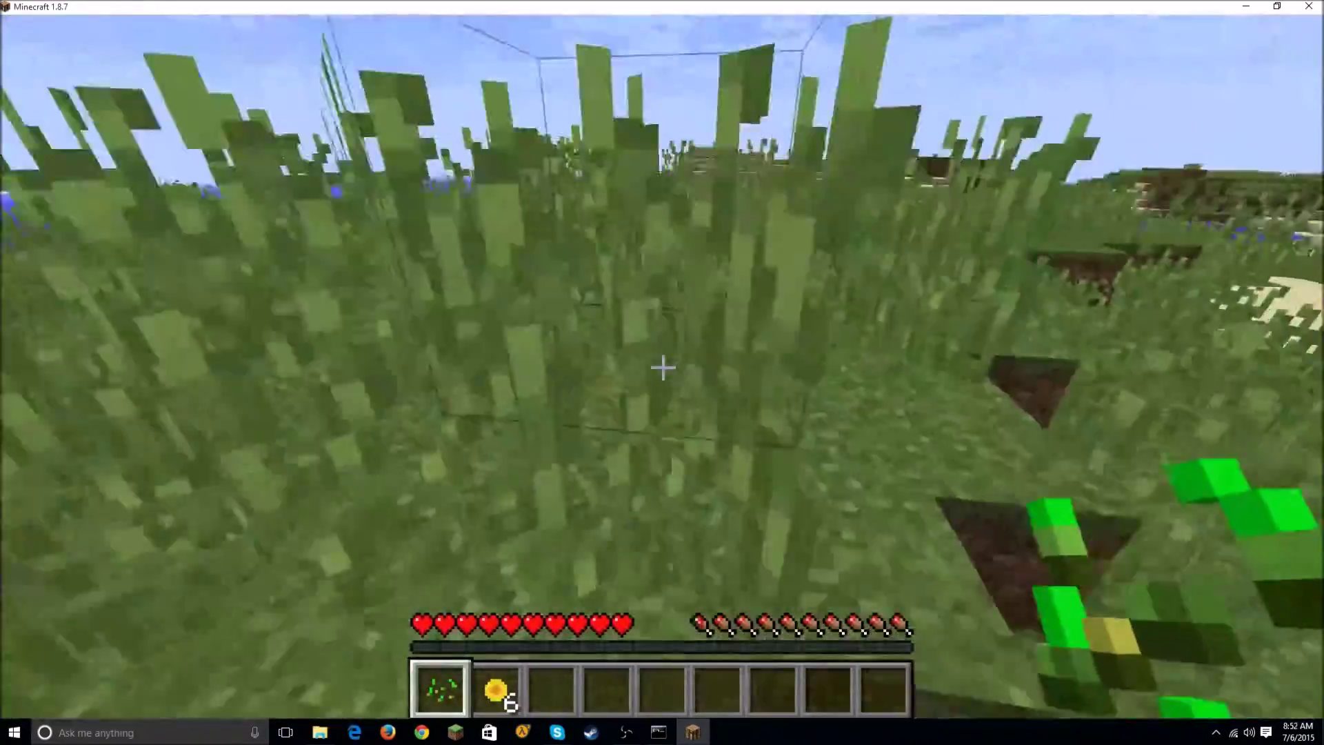
{"action": "key", "text": "w"}
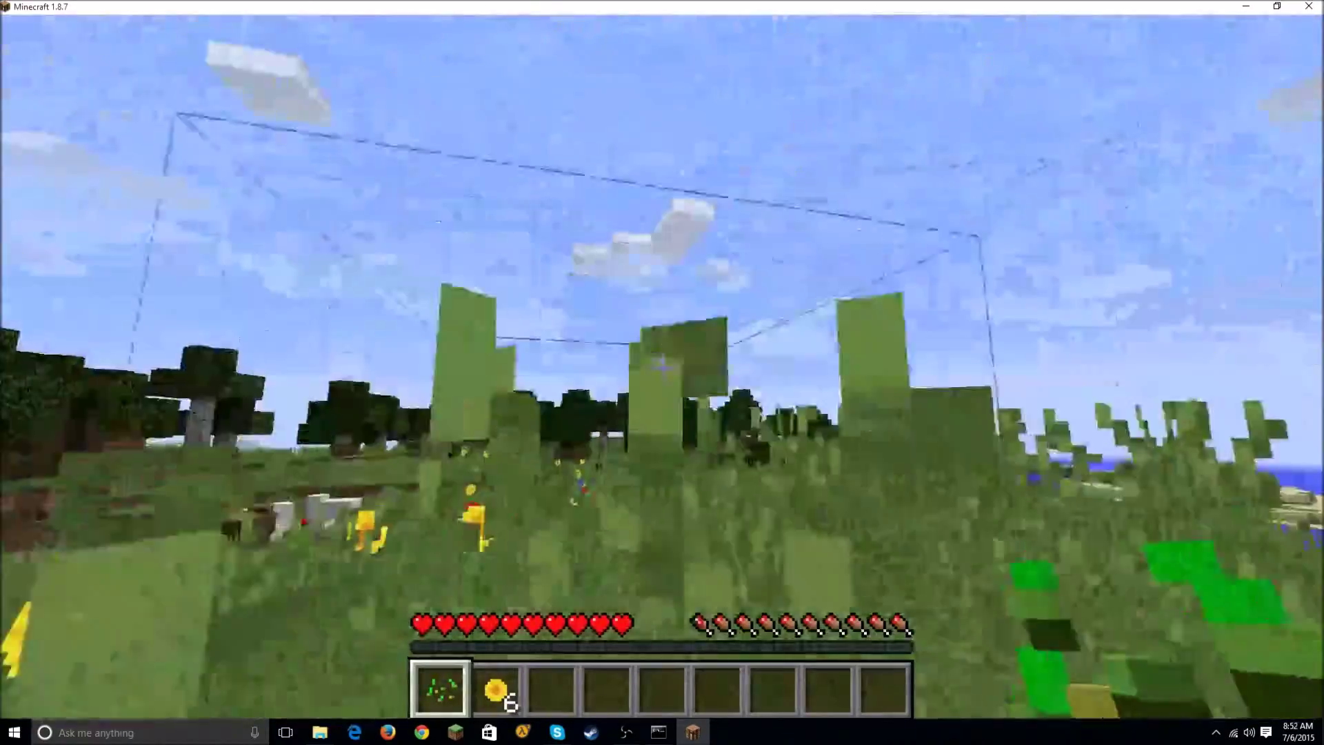
{"action": "key", "text": "w"}
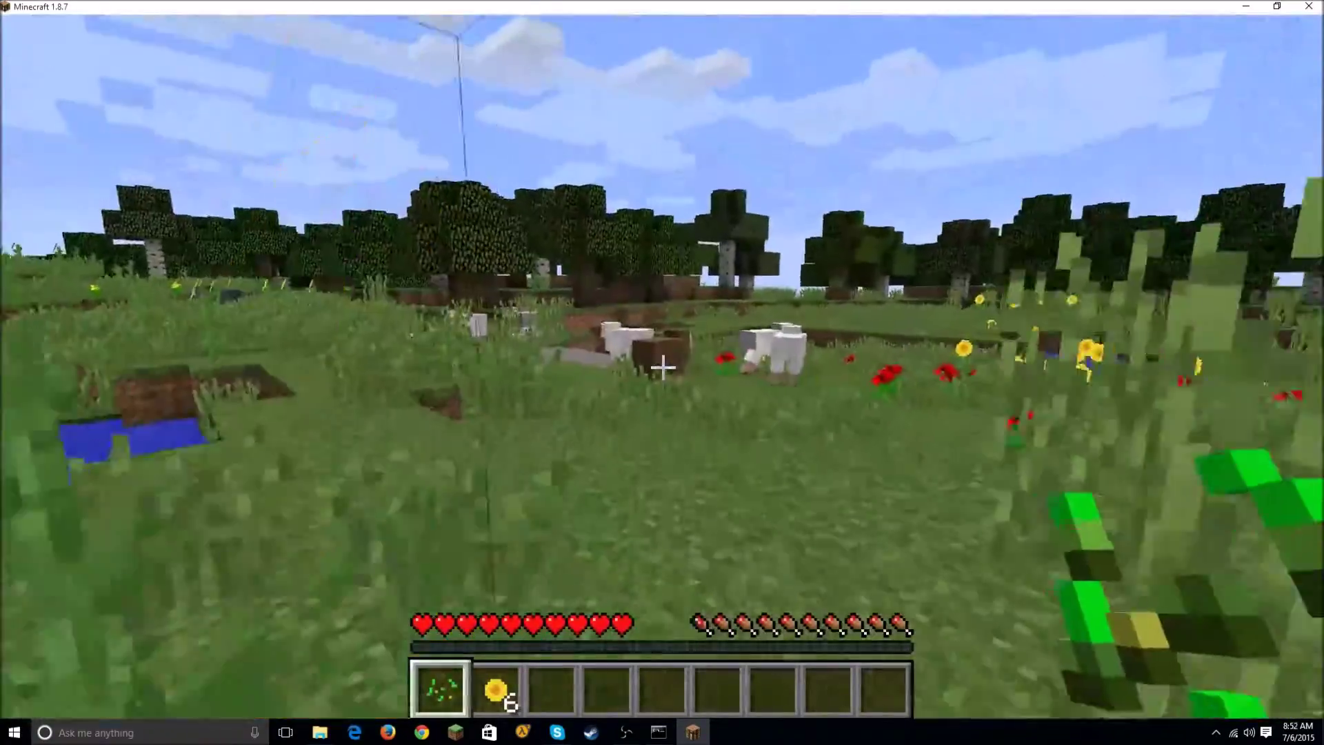
{"action": "key", "text": "w"}
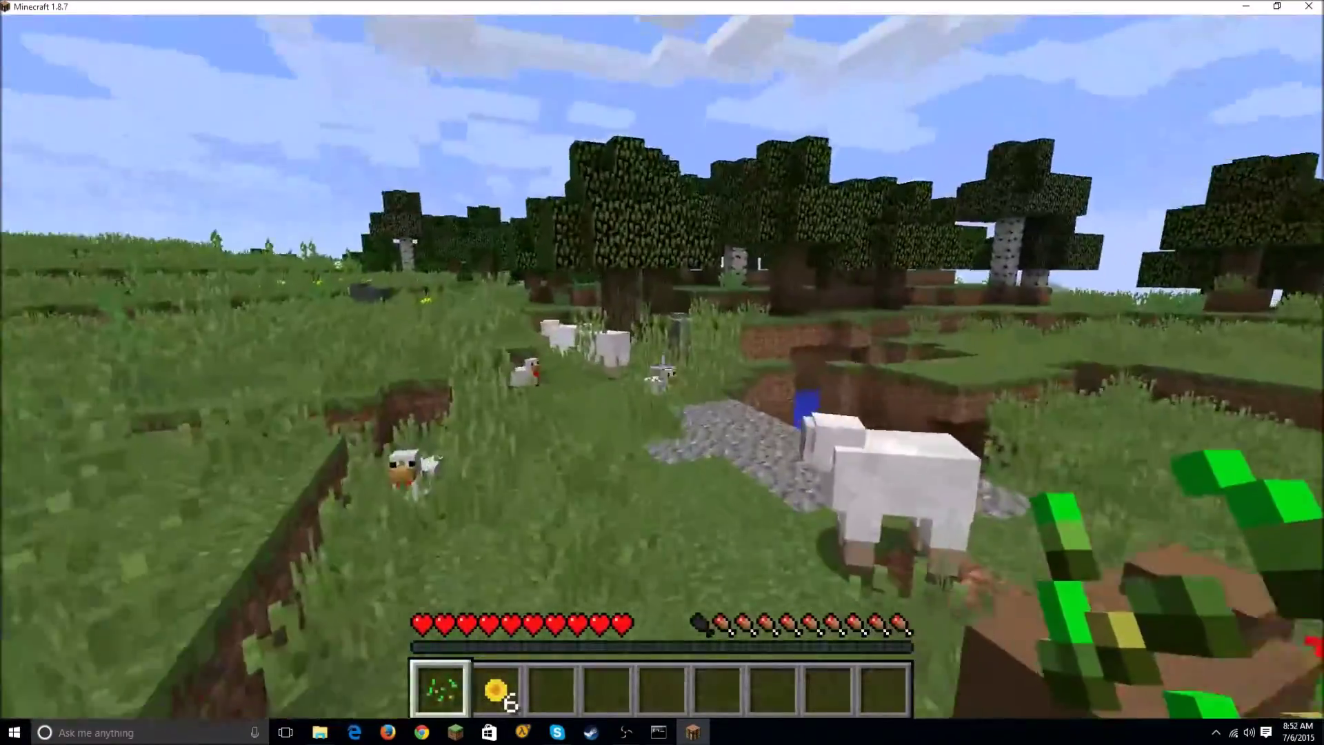
{"action": "key", "text": "slash"}
{"action": "key", "text": "Return"}
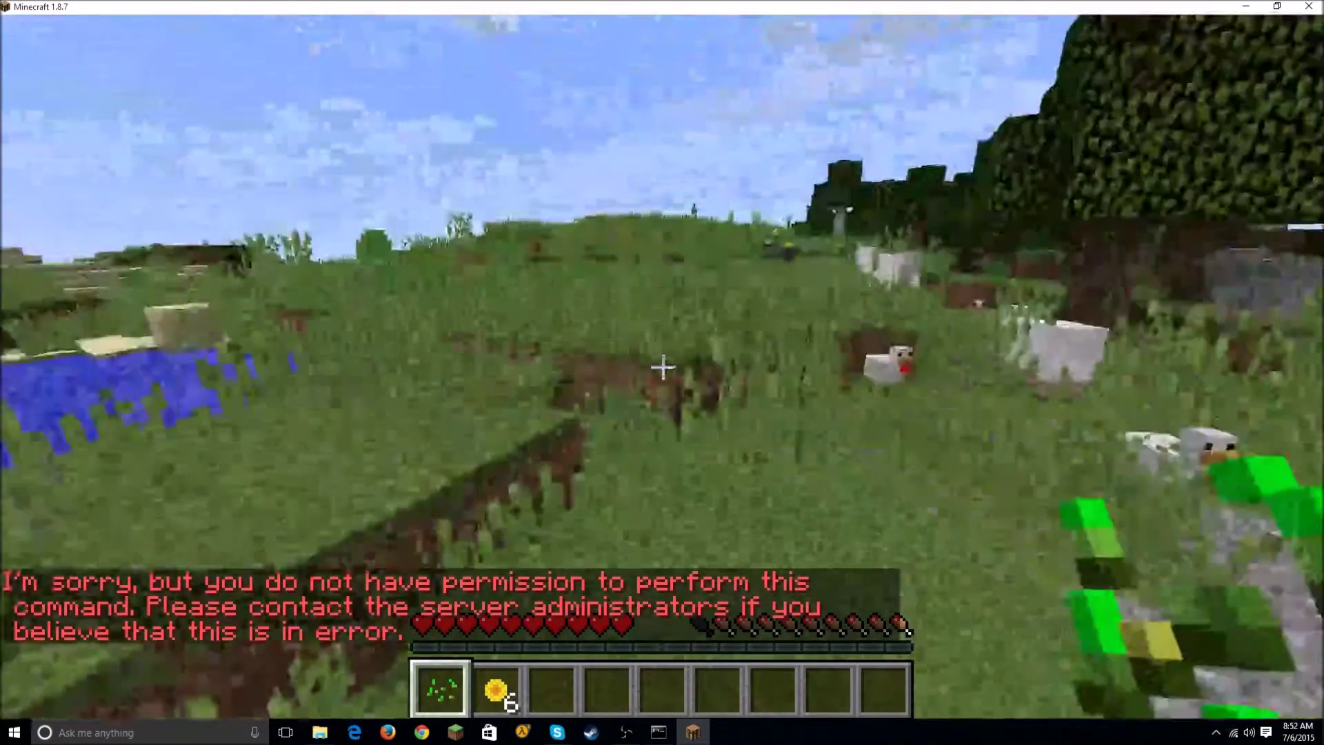
Step: Pause the game and run op with the player's username in the server console
{"action": "key", "text": "w"}
{"action": "key", "text": "Escape"}
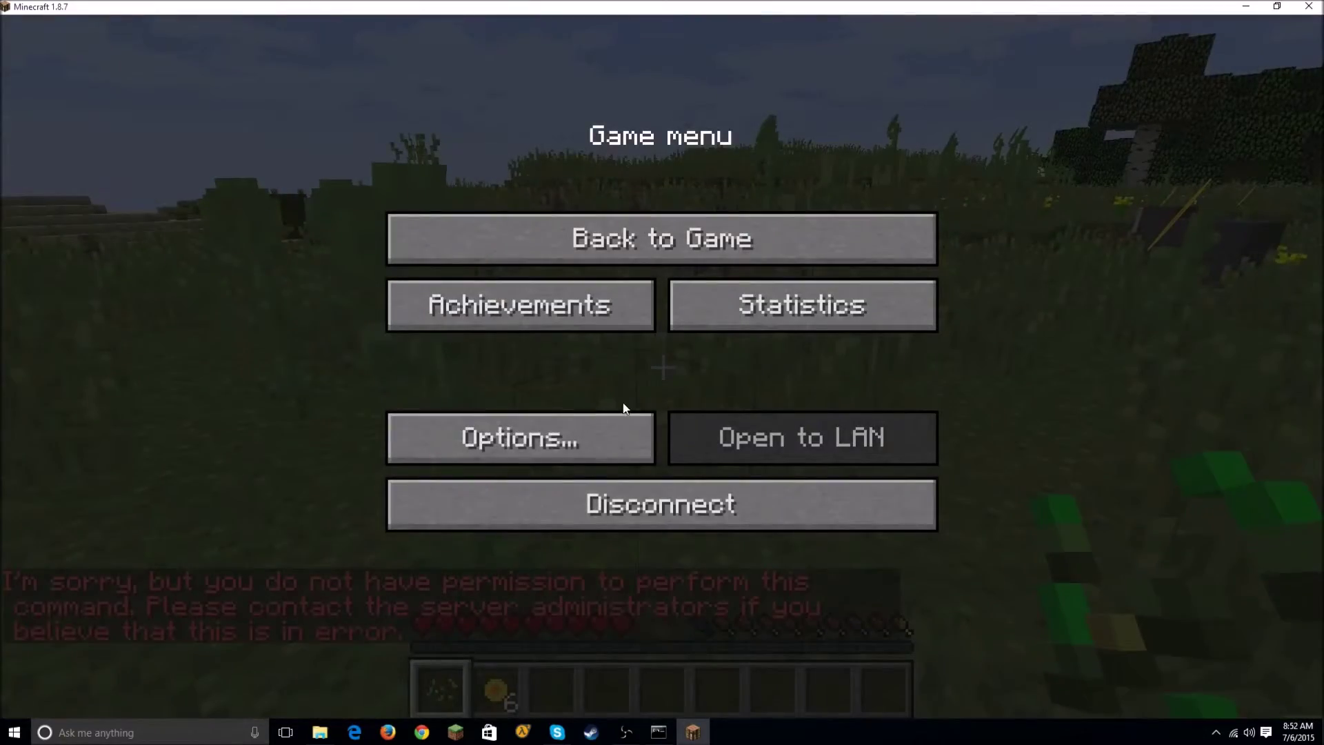
{"action": "left_click", "coordinate": [659, 731]}
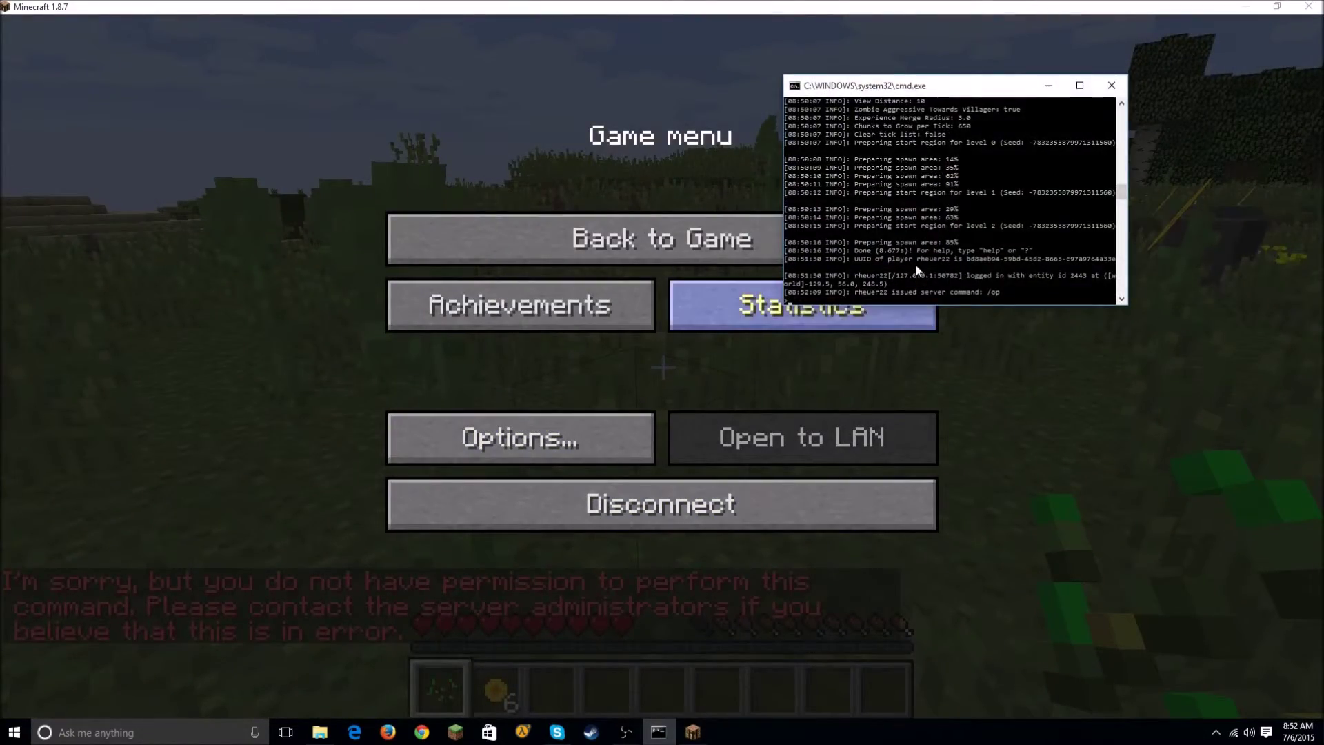
{"action": "type", "text": "op"}
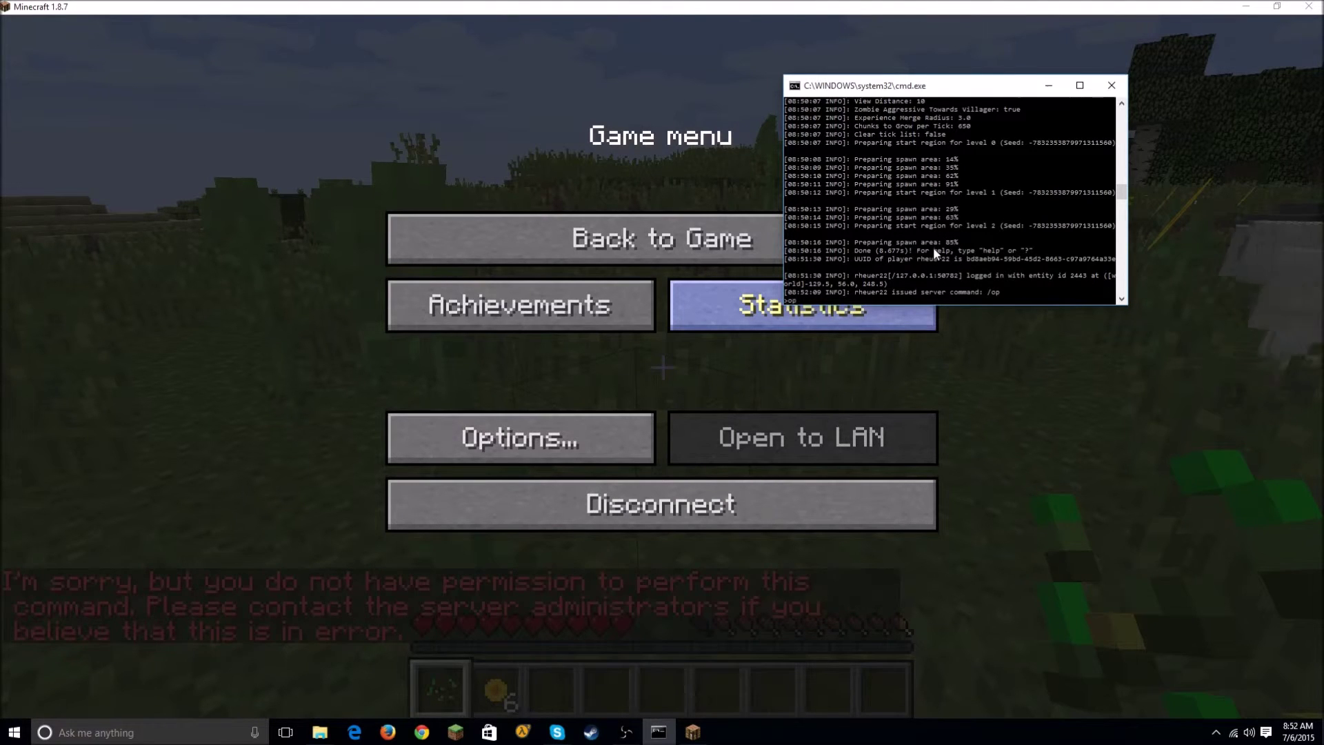
{"action": "type", "text": " rheuer22"}
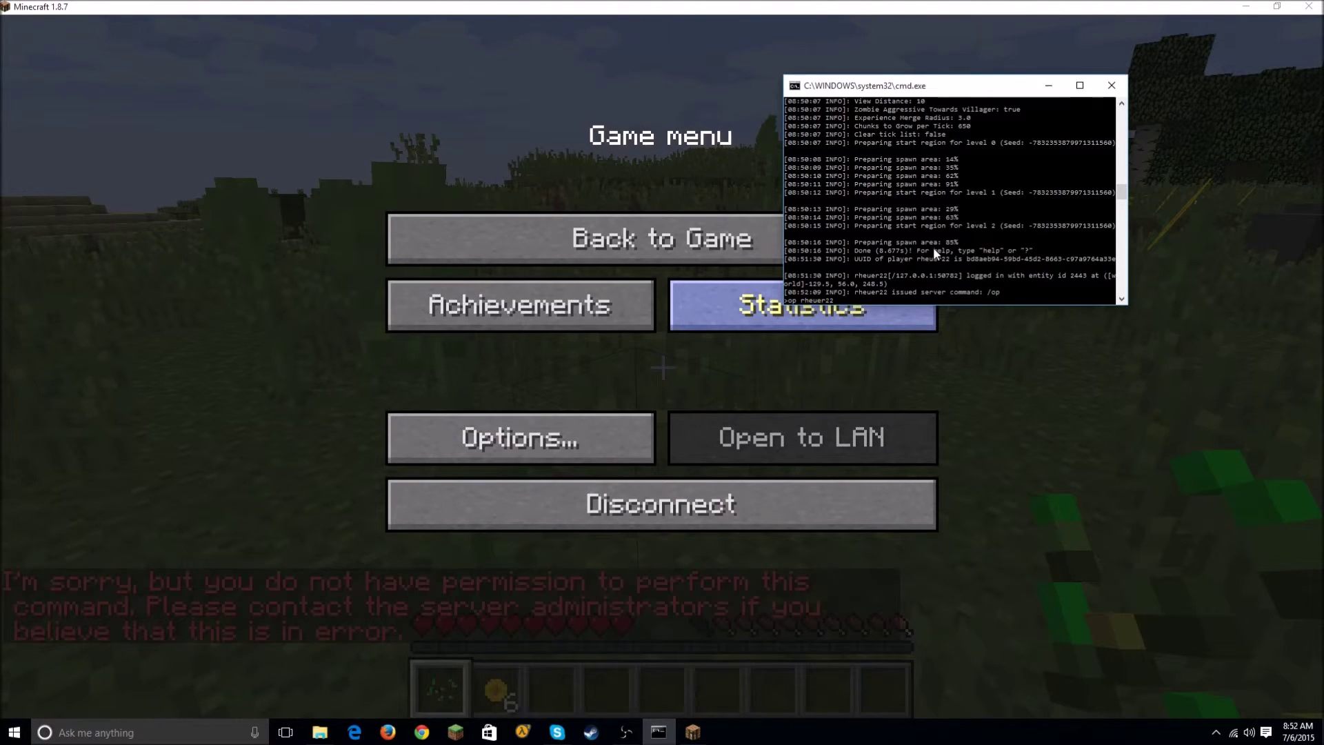
{"action": "key", "text": "Return"}
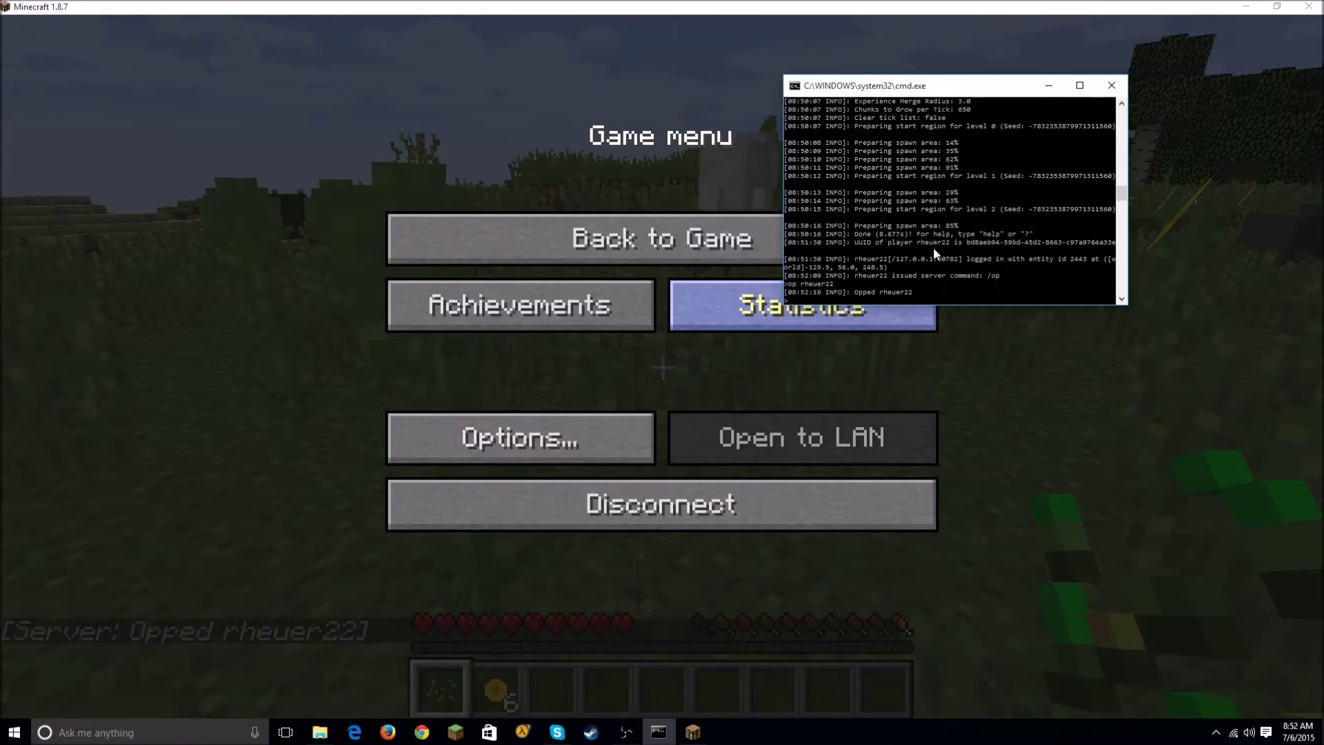
{"action": "left_click", "coordinate": [457, 247]}
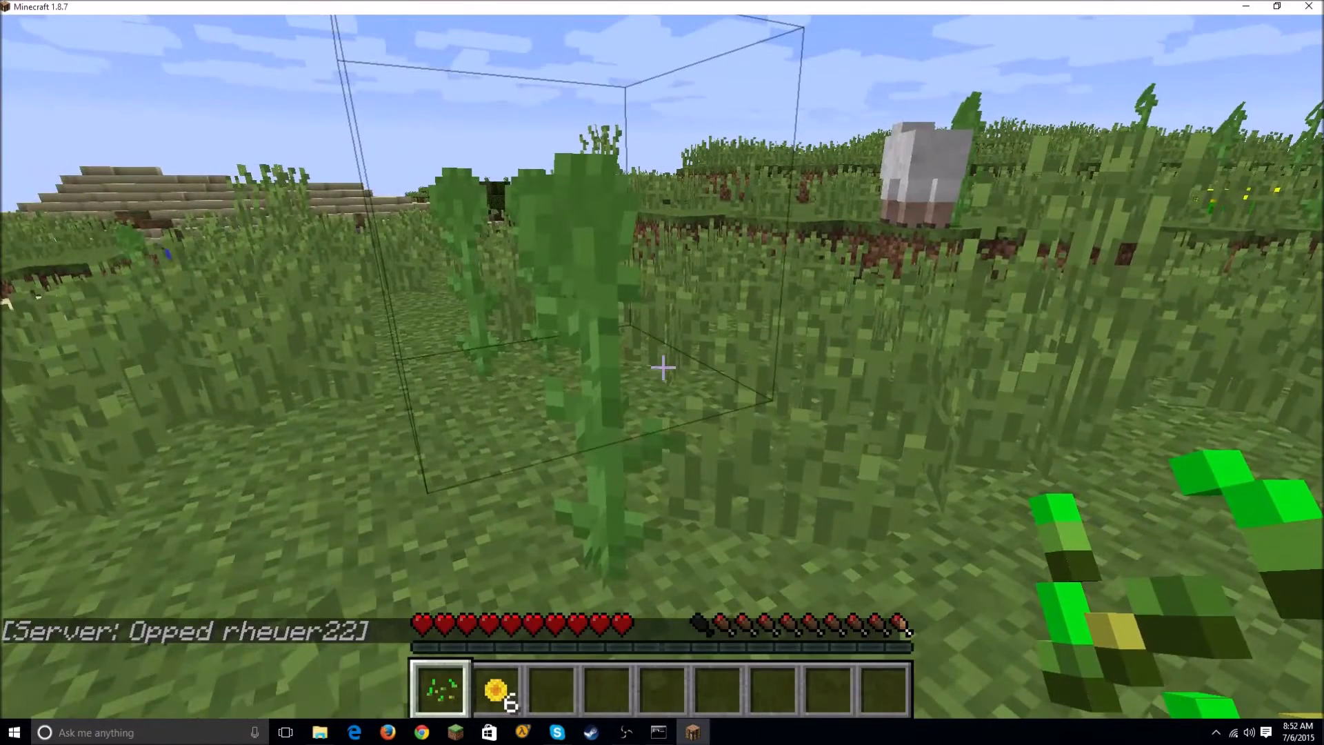
Step: Switch the player to creative mode with the /gamemode 1 command
{"action": "type", "text": "/gamamo"}
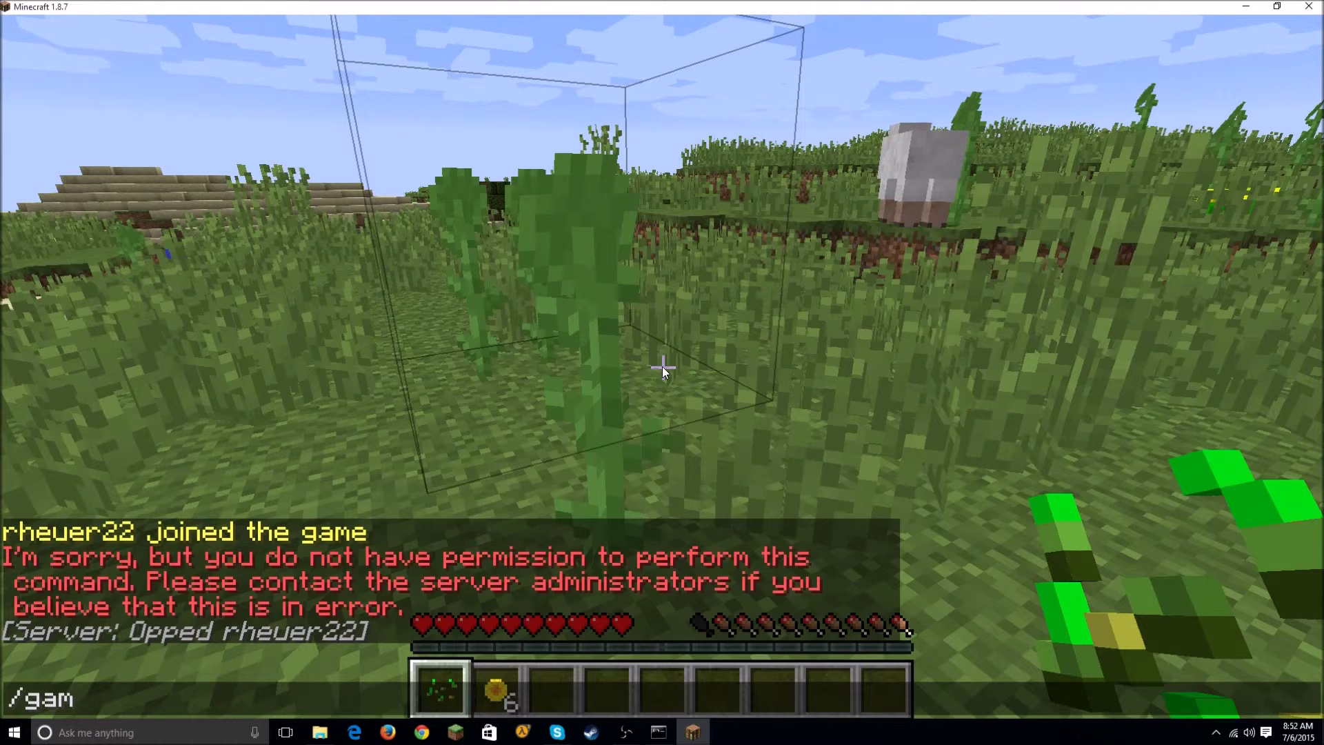
{"action": "key", "text": "BackSpace"}
{"action": "key", "text": "BackSpace"}
{"action": "key", "text": "BackSpace"}
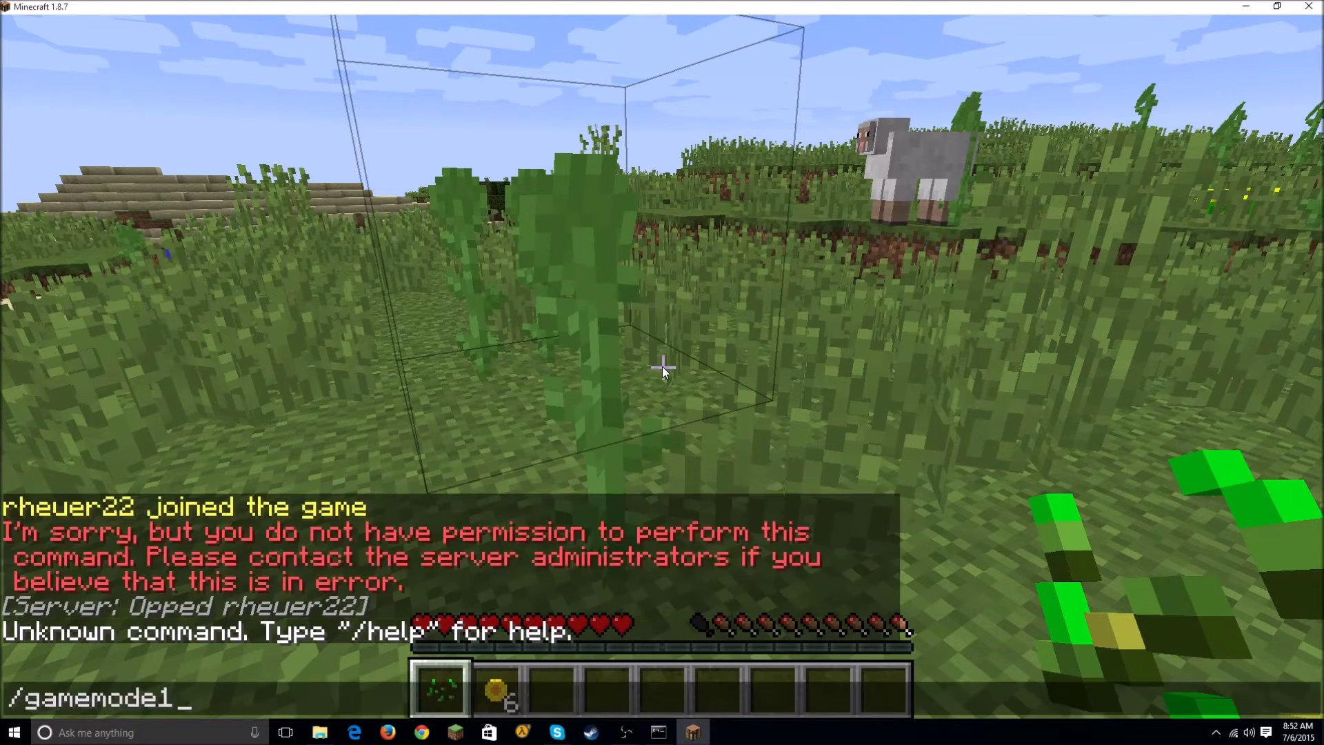
{"action": "type", "text": "e 1"}
{"action": "key", "text": "Return"}
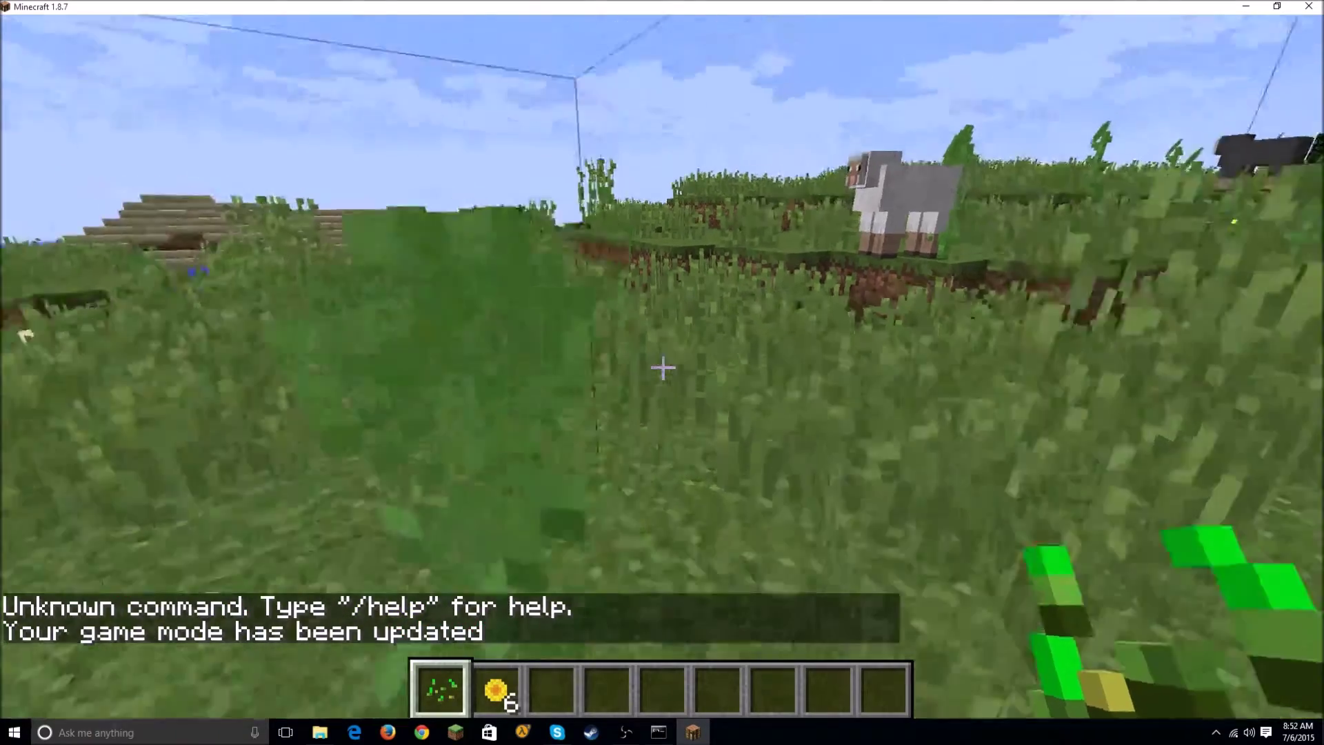
Step: Fly high above the land and water, then descend back to ground level
{"action": "key", "text": "w"}
{"action": "key", "text": "space"}
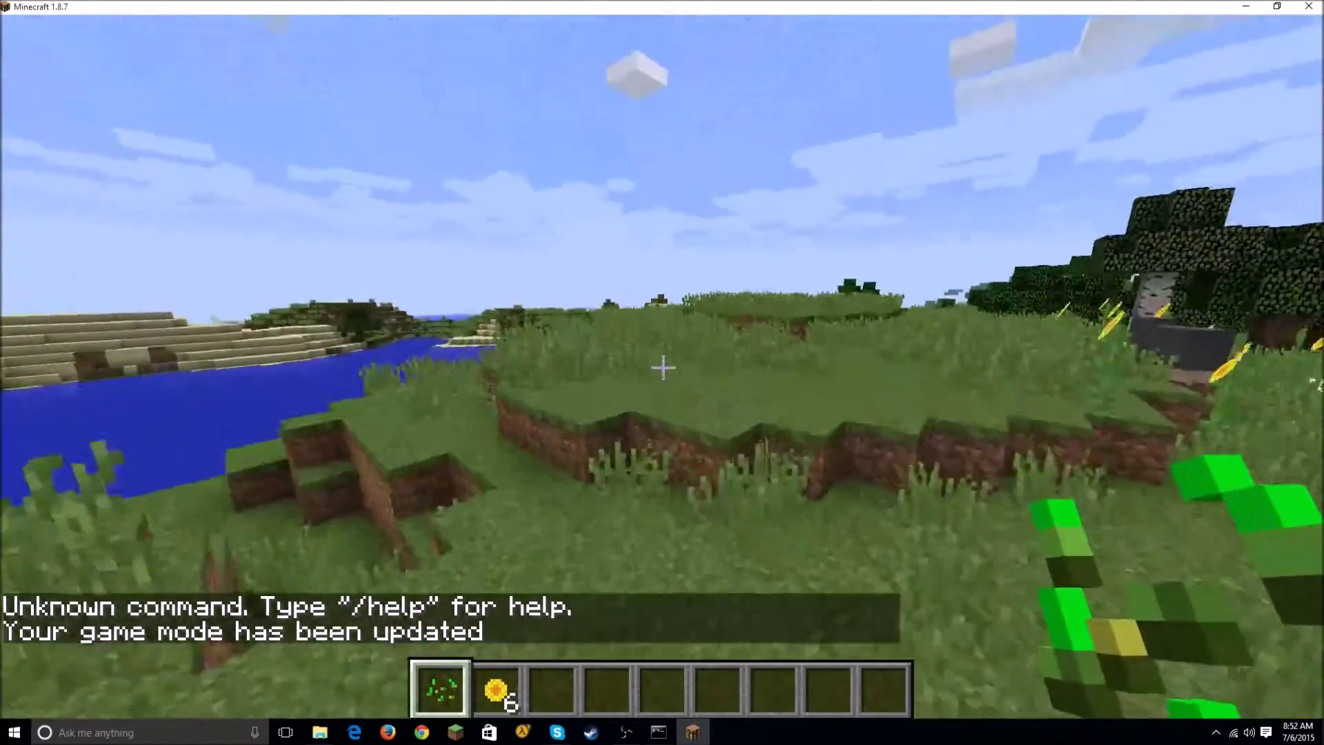
{"action": "key", "text": "space"}
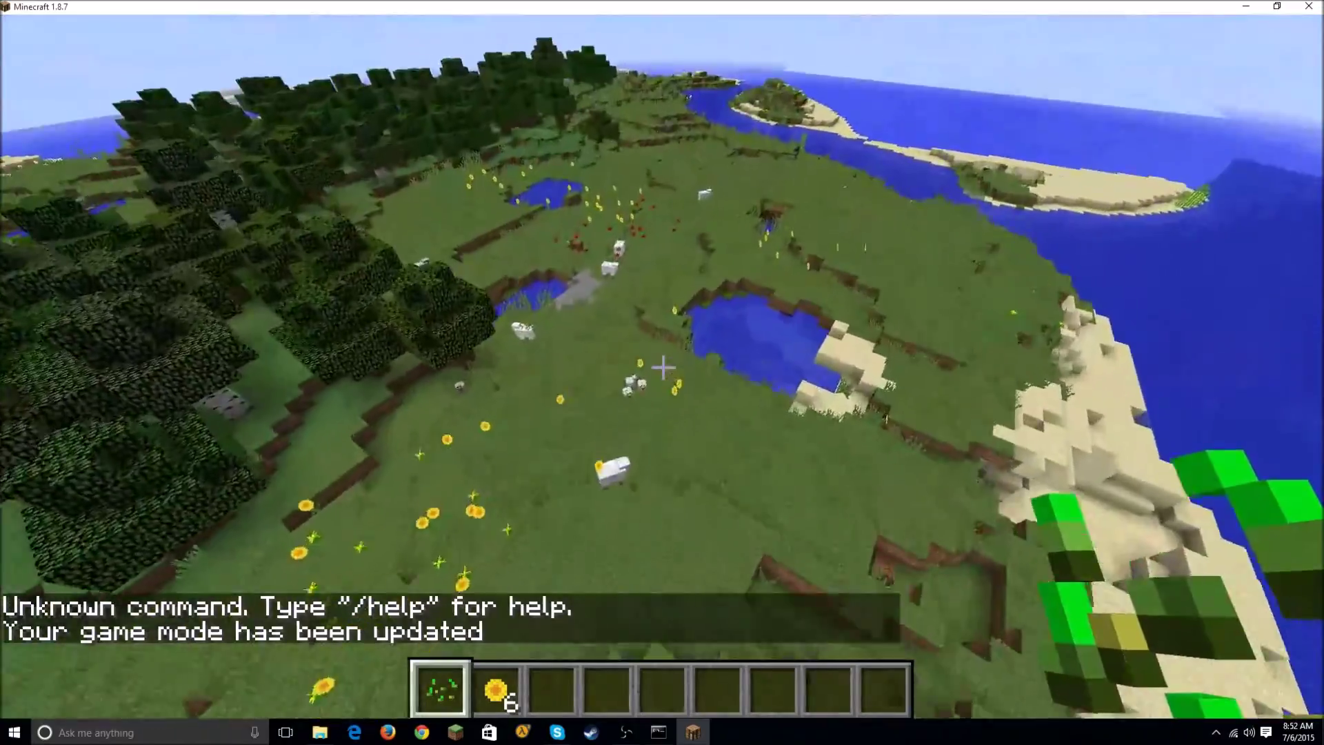
{"action": "key", "text": "shift"}
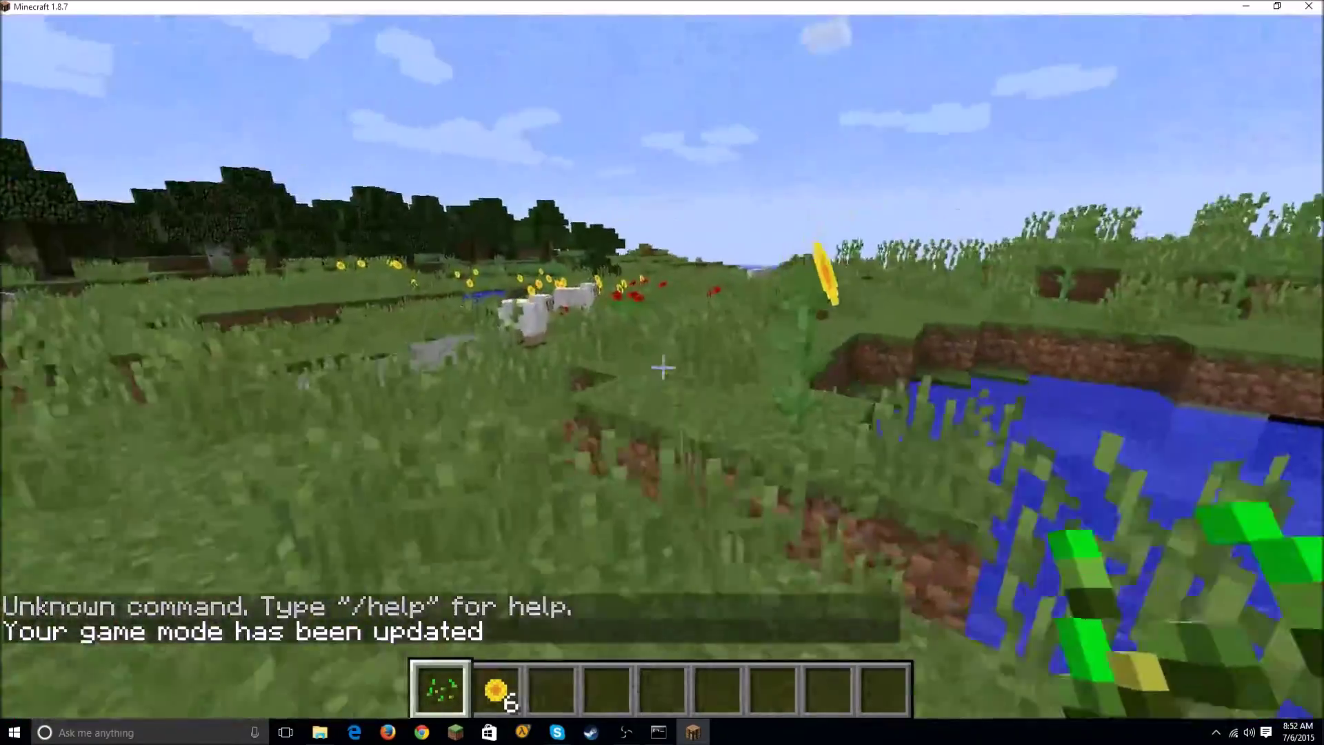
Step: Move across the meadow past the pond, sheep and dirt ledges
{"action": "key", "text": "w"}
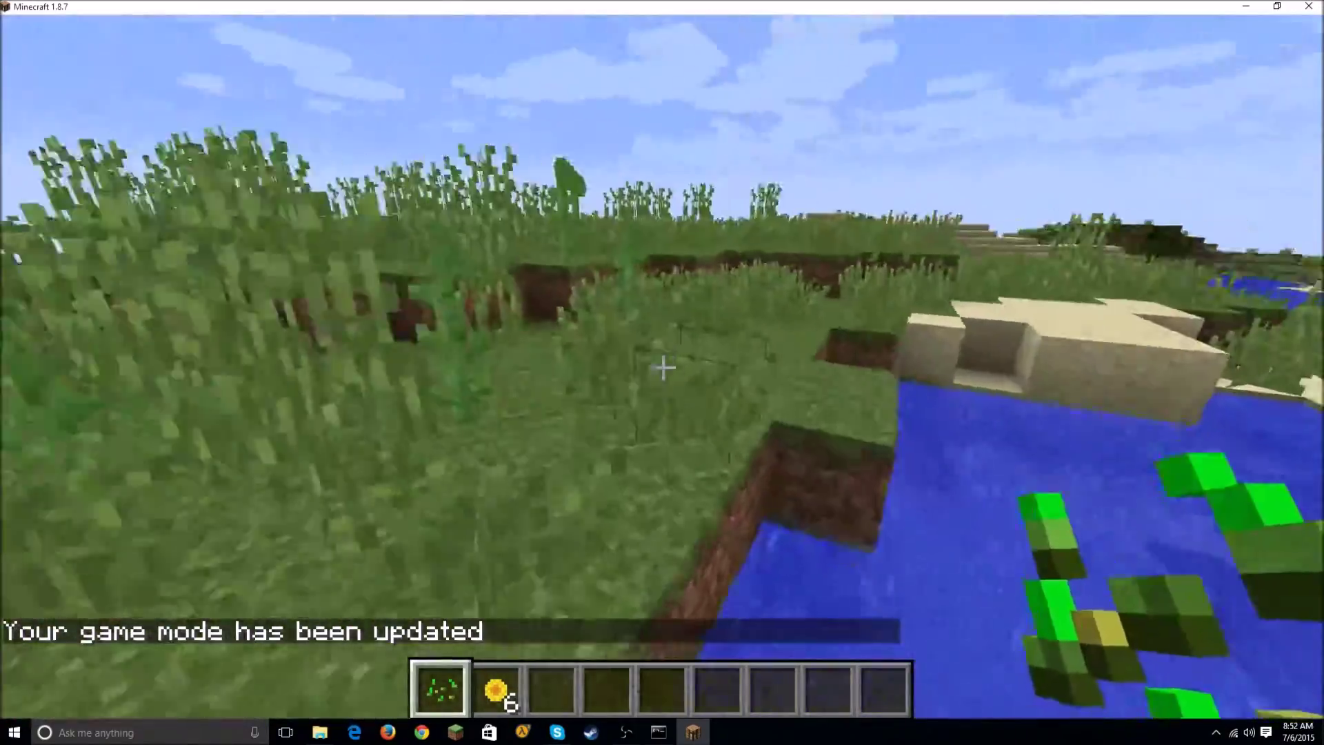
{"action": "key", "text": "w"}
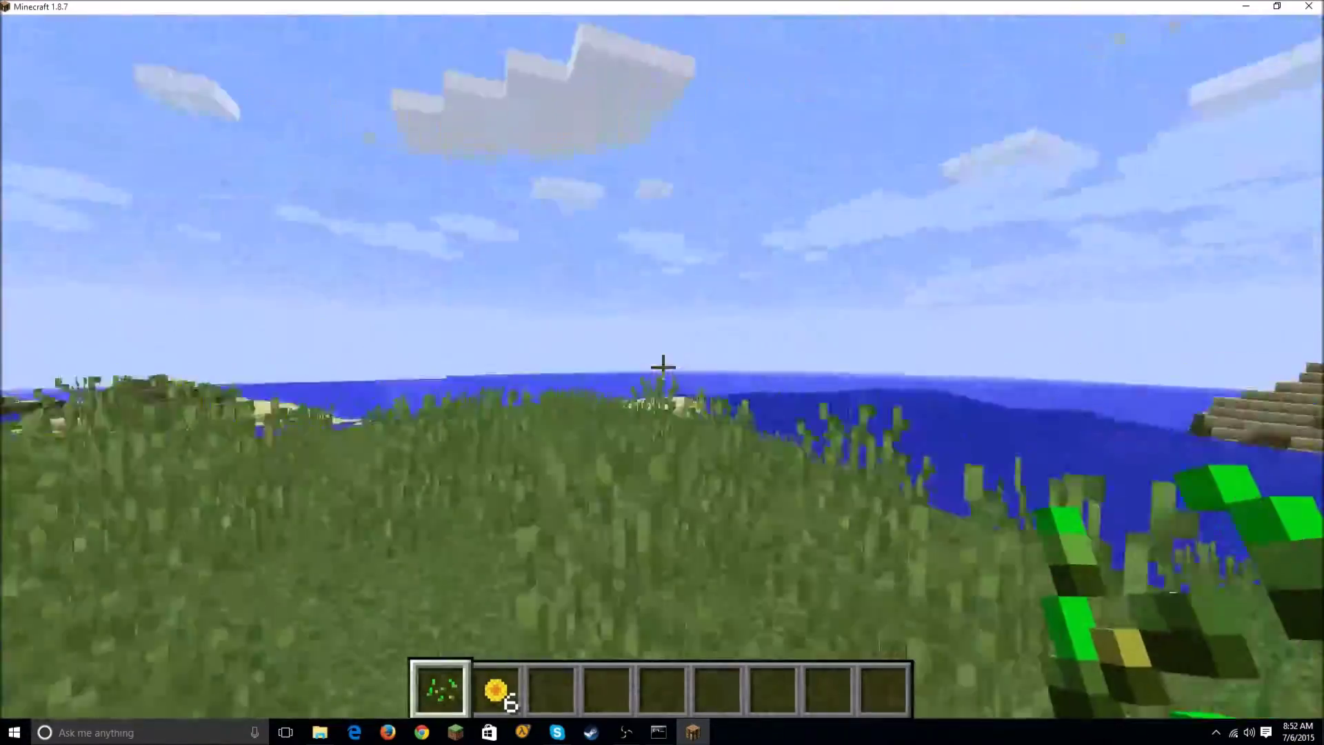
{"action": "key", "text": "w"}
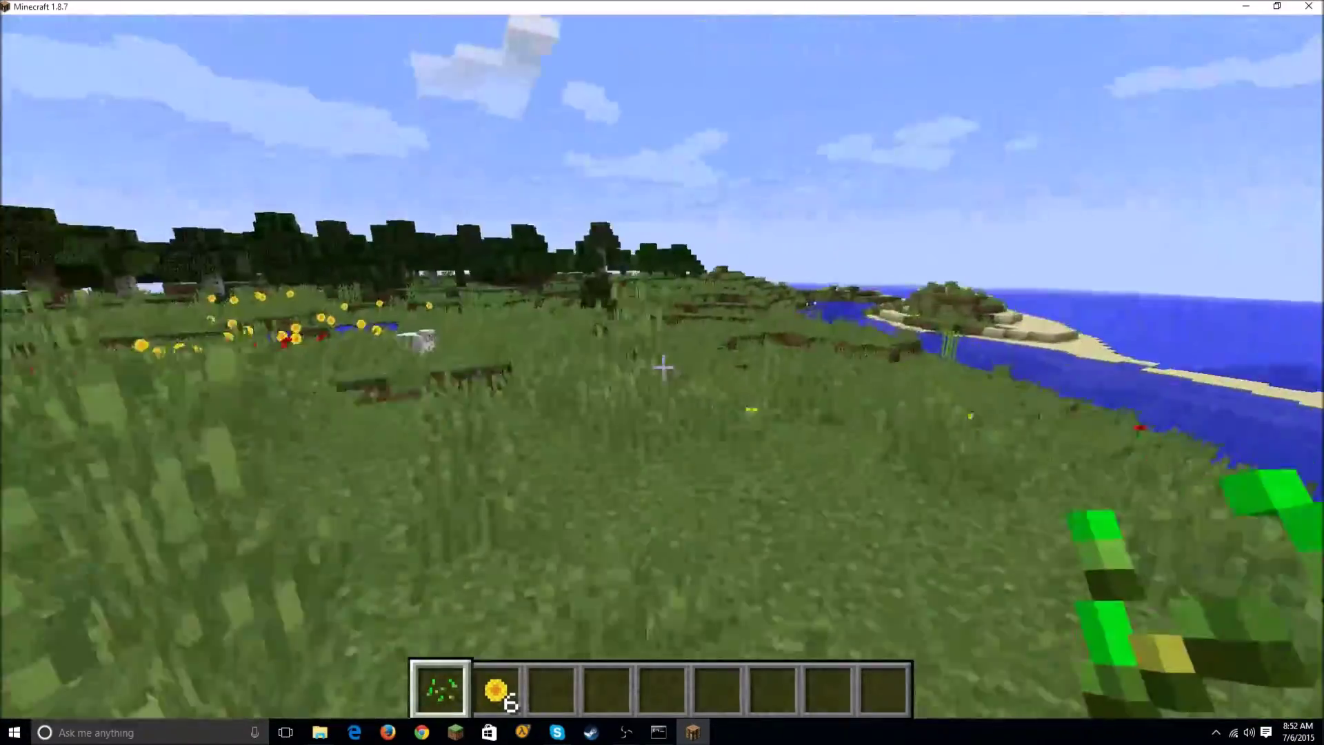
{"action": "key", "text": "w"}
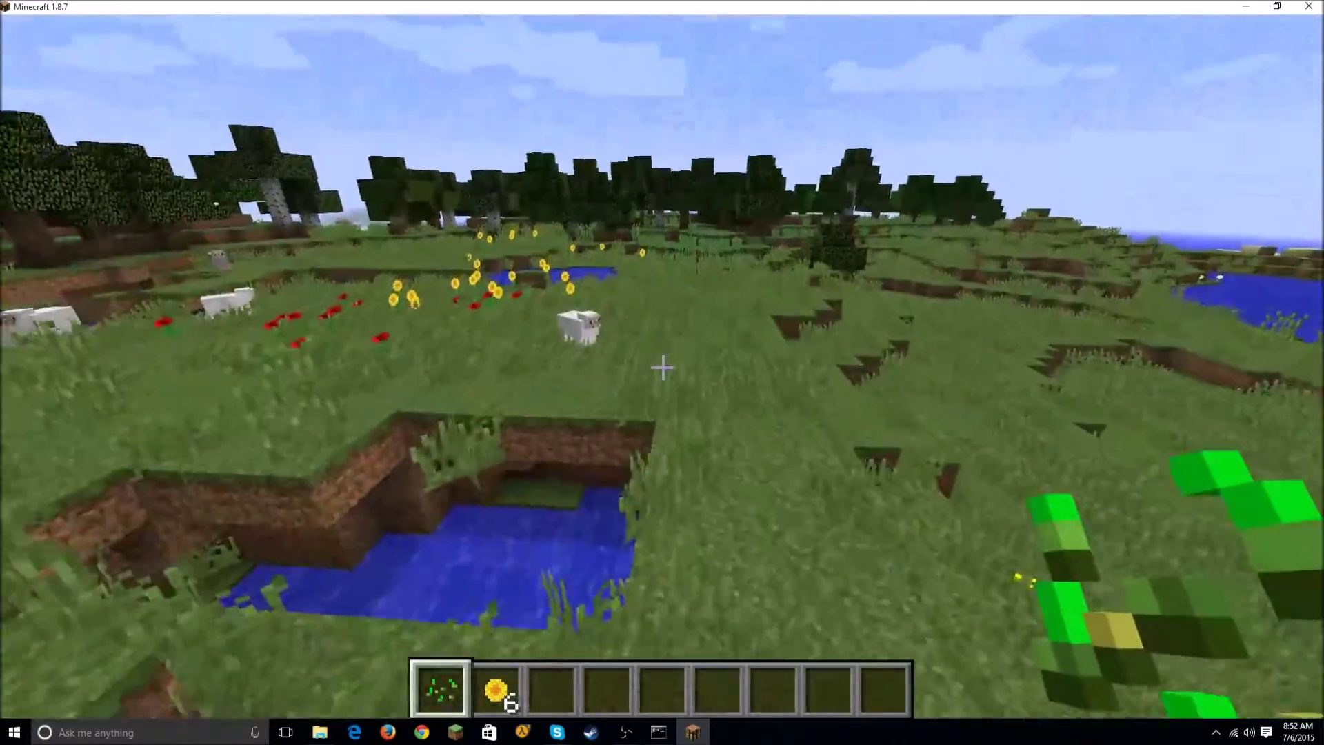
{"action": "key", "text": "w"}
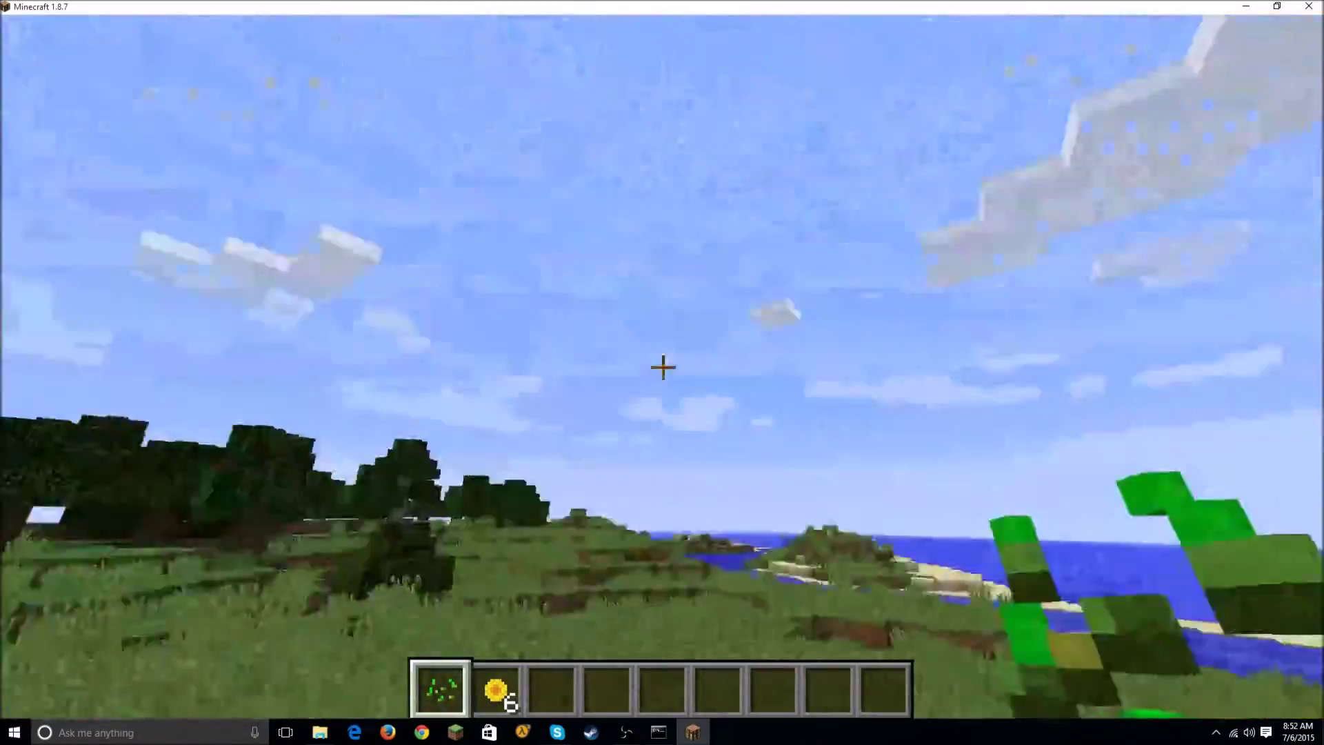
{"action": "key", "text": "w"}
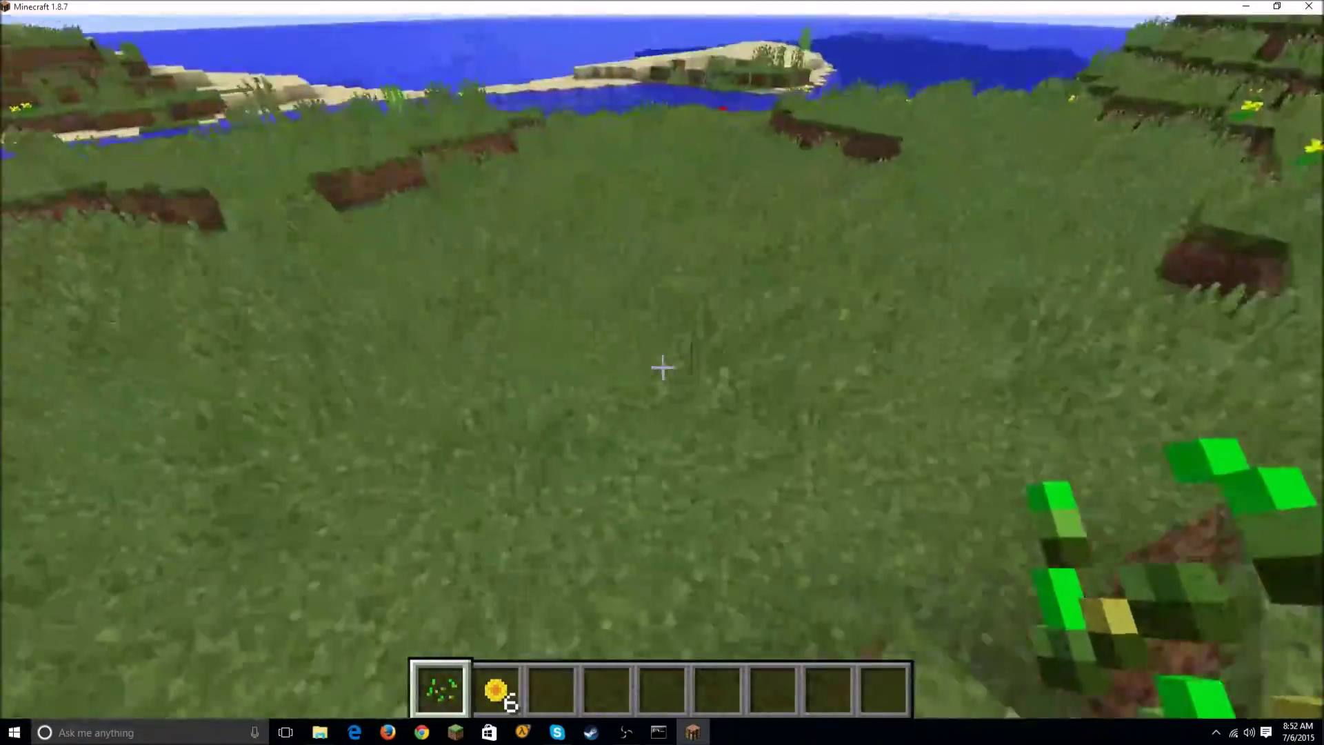
{"action": "key", "text": "w"}
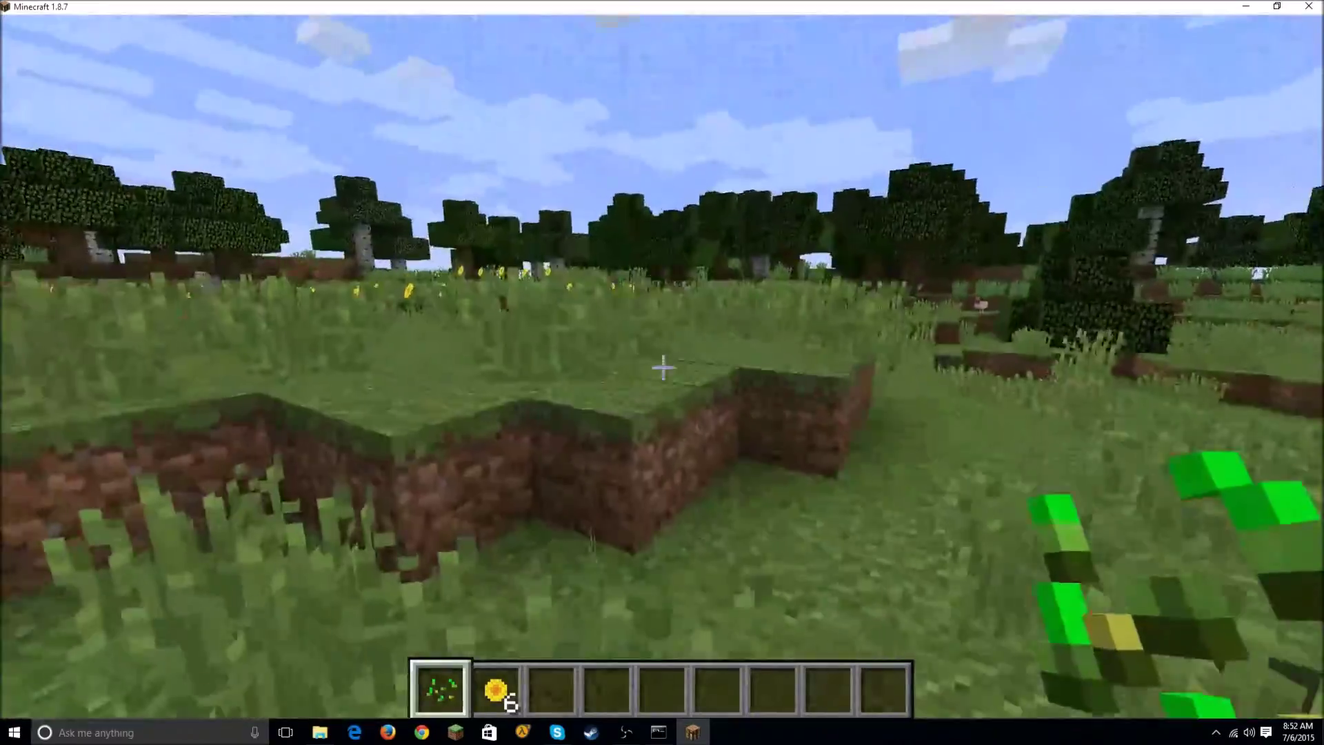
{"action": "key", "text": "w"}
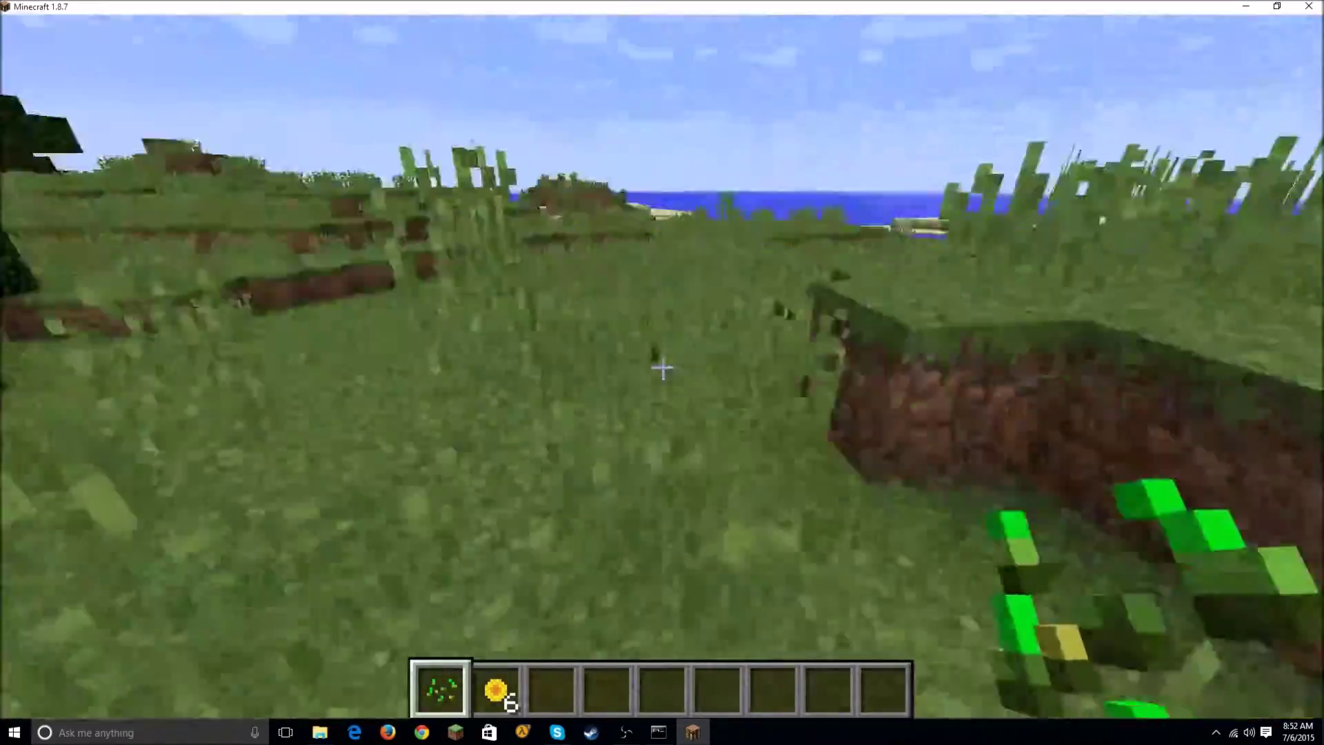
{"action": "key", "text": "w"}
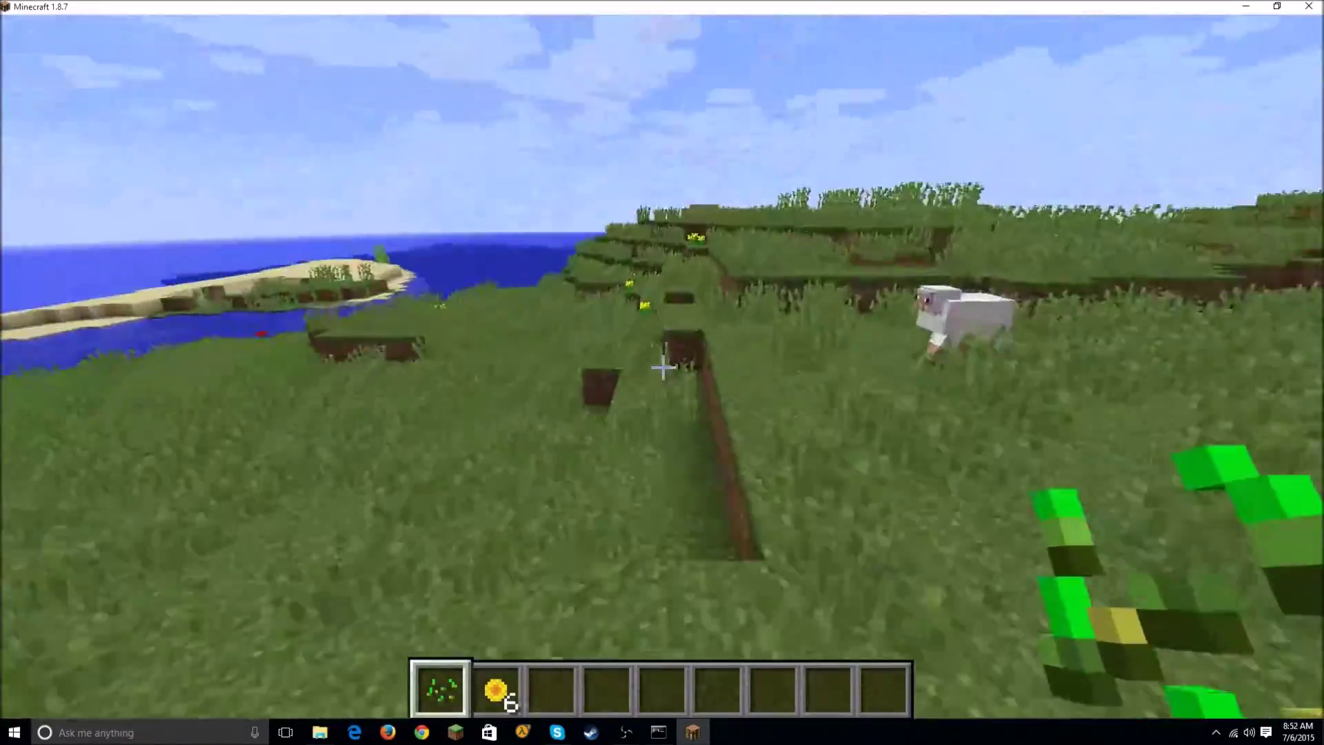
{"action": "key", "text": "w"}
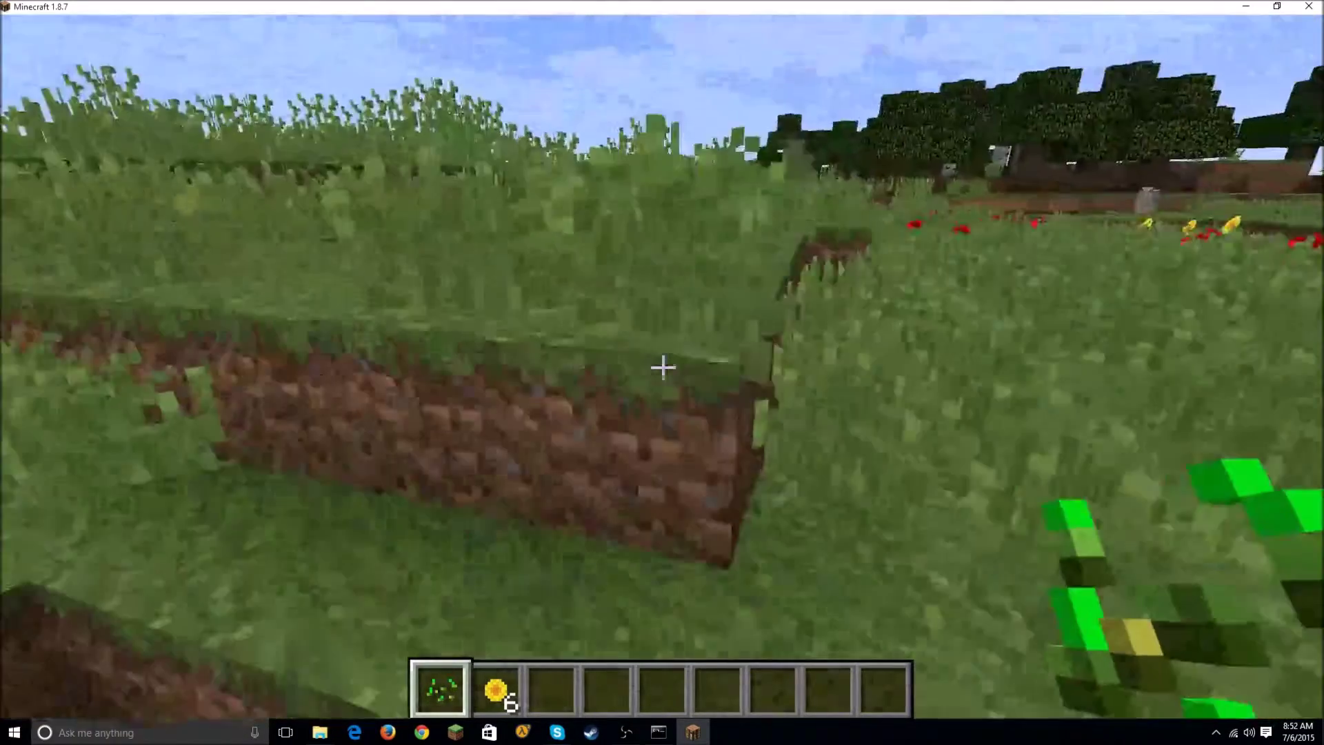